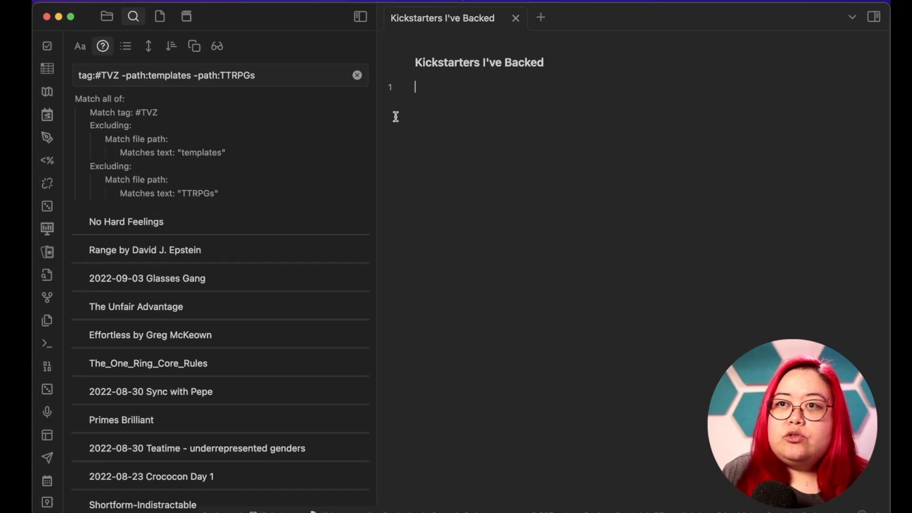
# - Check which notes the Kickstarter folder contains in the file explorer, and hide the sidebar
pyautogui.click(107, 17)
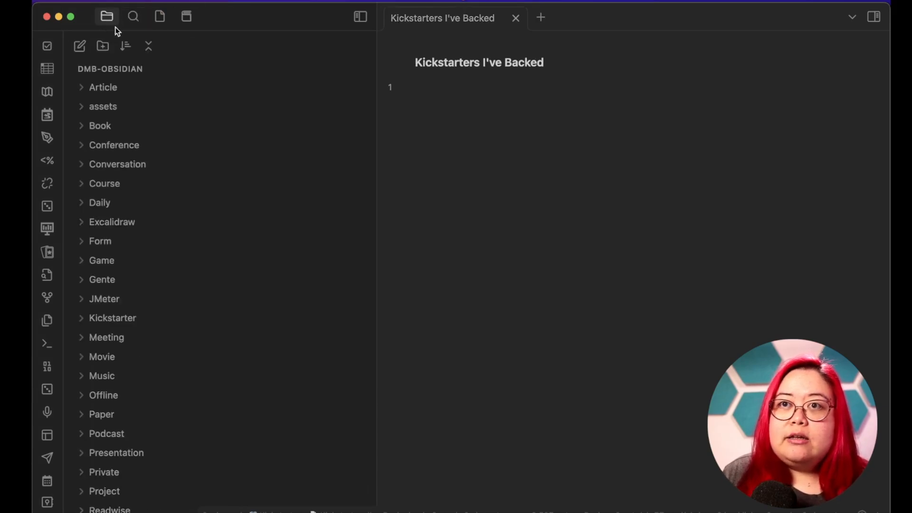
pyautogui.scroll(-1, 210, 178)
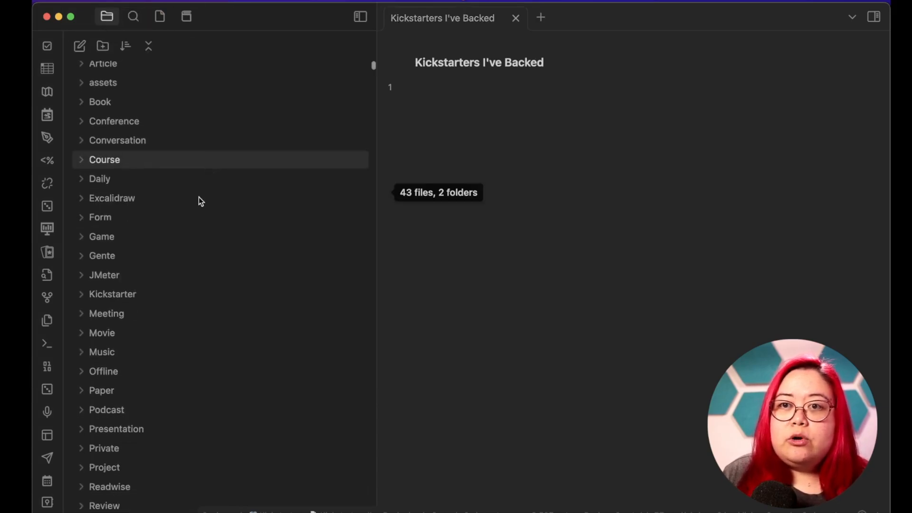
pyautogui.click(84, 295)
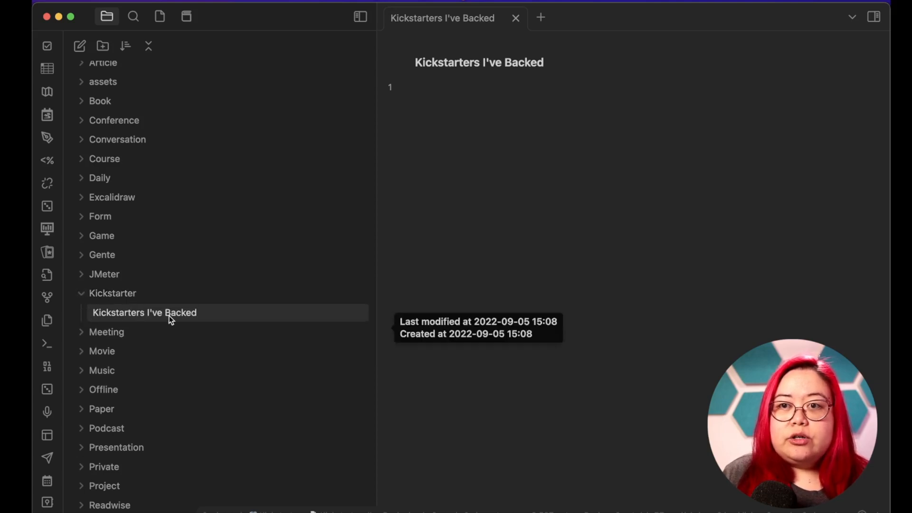
pyautogui.click(82, 295)
pyautogui.press('super+backslash')
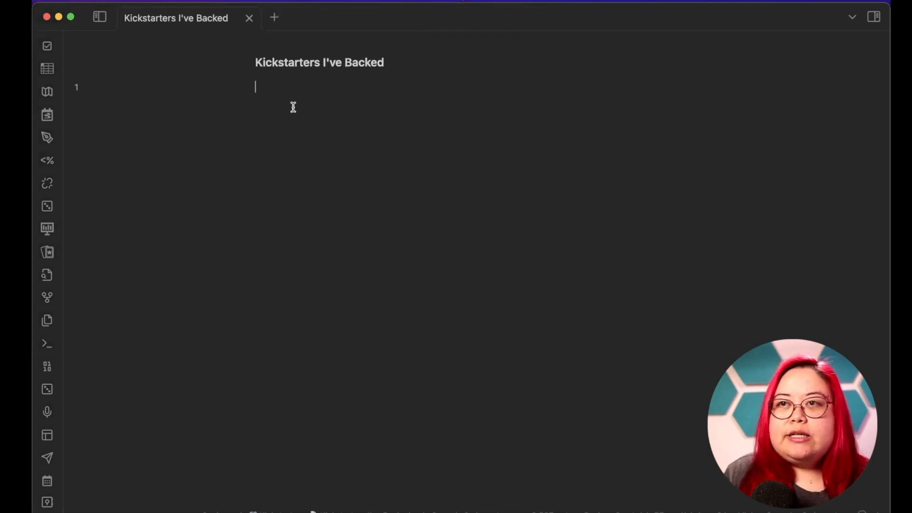
# - Create a note templates/kickstarter and open it in a split pane beside the current note
pyautogui.press('super+o')
pyautogui.write('templates')
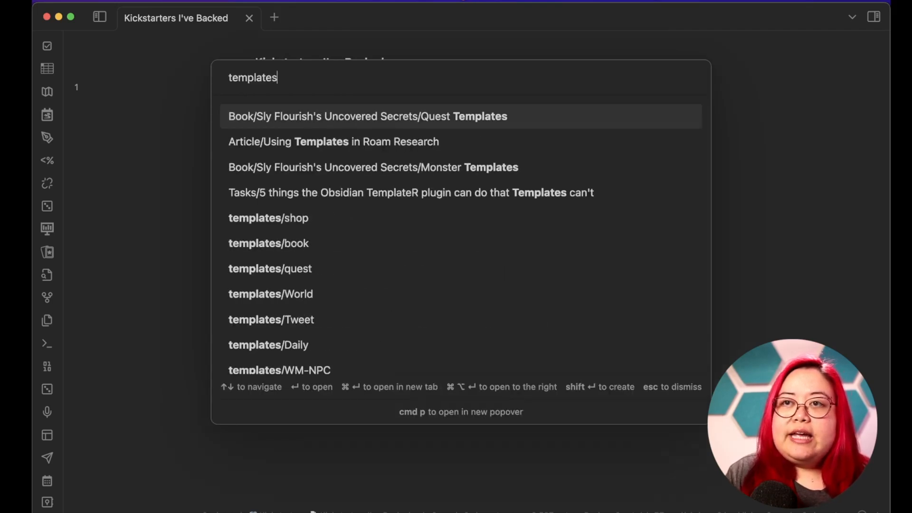
pyautogui.write('/kickste')
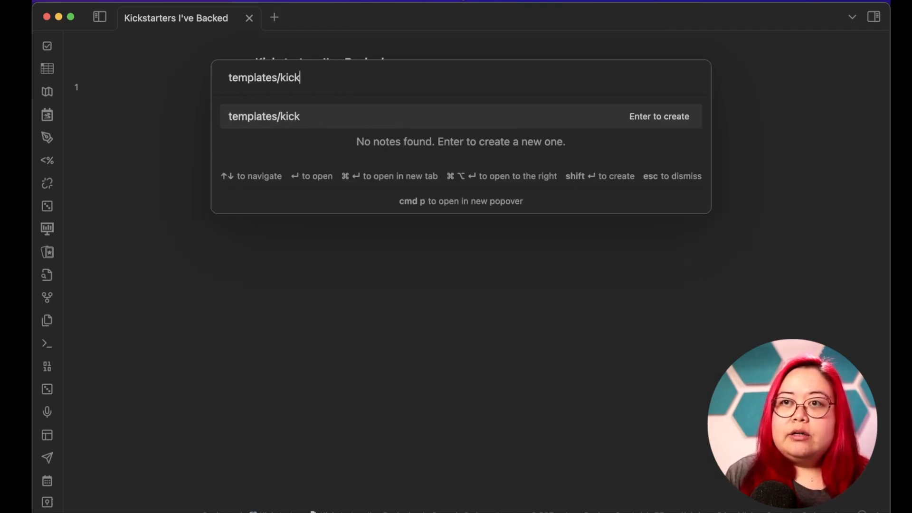
pyautogui.write('rter')
pyautogui.press('super+alt+Return')
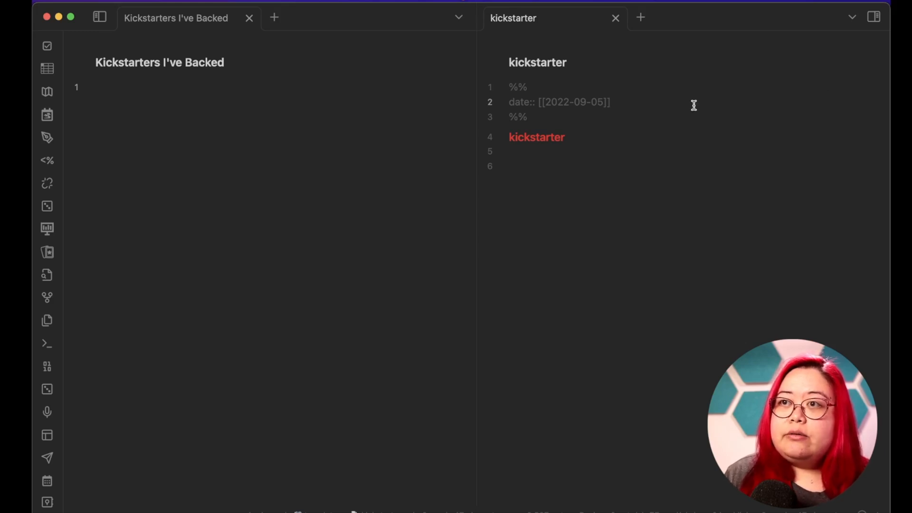
# - Replace the date value in the kickstarter template with <% tp.file.date("YYYY-MM-DD")> as a link
pyautogui.hotkey('shift', 'Left')
pyautogui.hotkey('shift', 'Left')
pyautogui.hotkey('shift', 'Left')
pyautogui.hotkey('shift', 'Left')
pyautogui.hotkey('shift', 'Left')
pyautogui.hotkey('shift', 'Left')
pyautogui.hotkey('shift', 'Left')
pyautogui.hotkey('shift', 'Left')
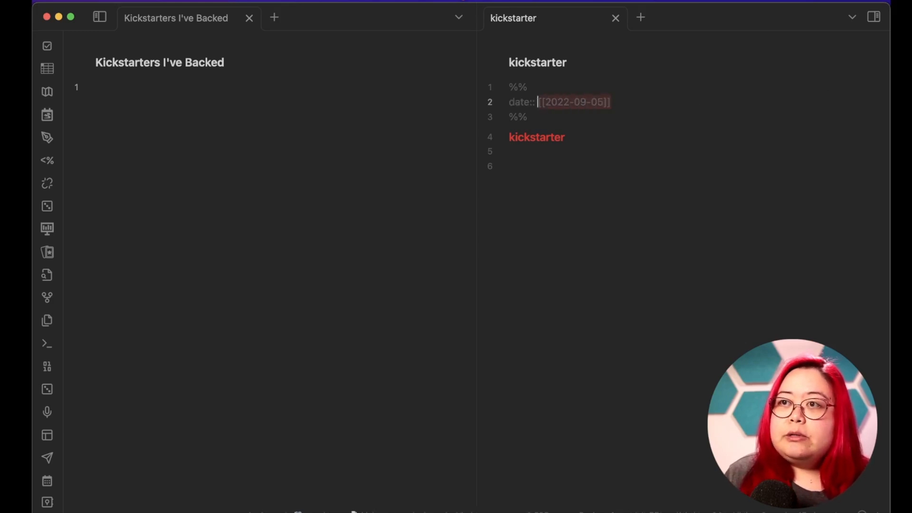
pyautogui.press('BackSpace')
pyautogui.write('<% tp.file.date("YYYY-MM-DD")>')
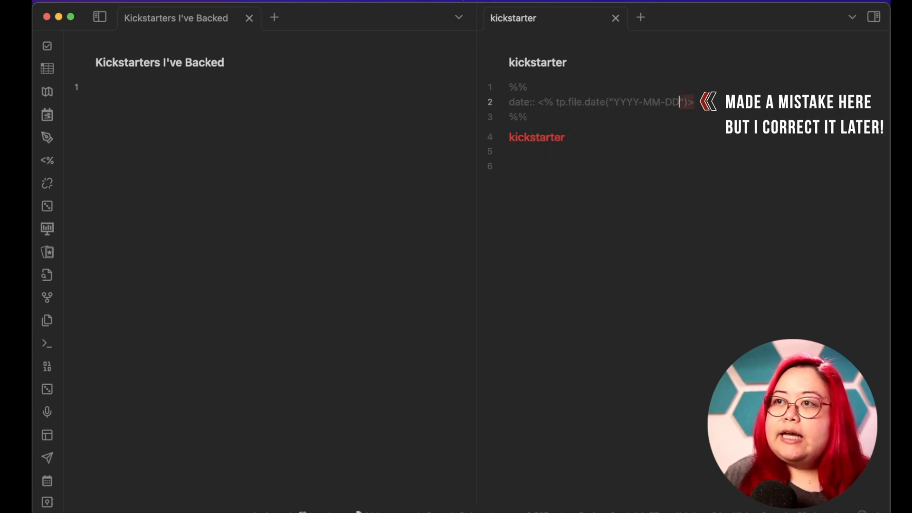
pyautogui.press('super+shift+Left')
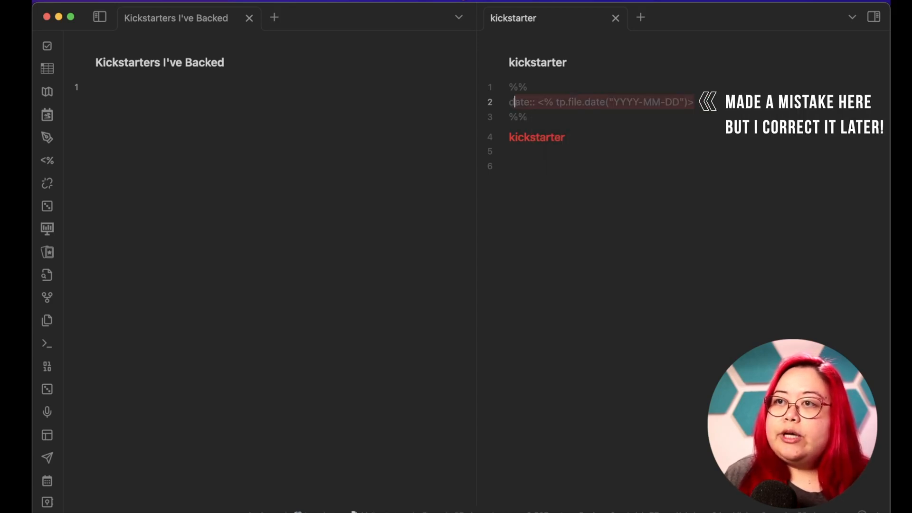
# - Replace the template's heading with the linked title variable [[<% tp.file.title %>]]
pyautogui.press('Down')
pyautogui.press('Down')
pyautogui.press('Down')
pyautogui.press('Down')
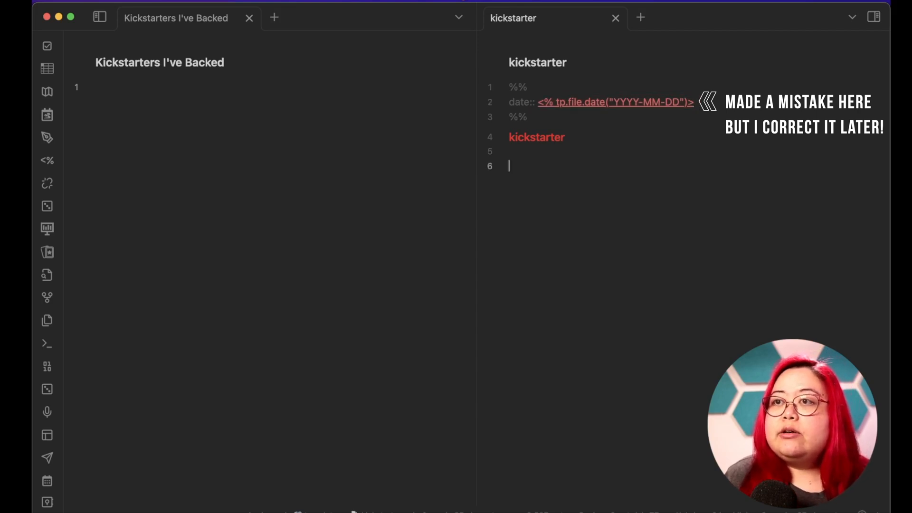
pyautogui.press('super+z')
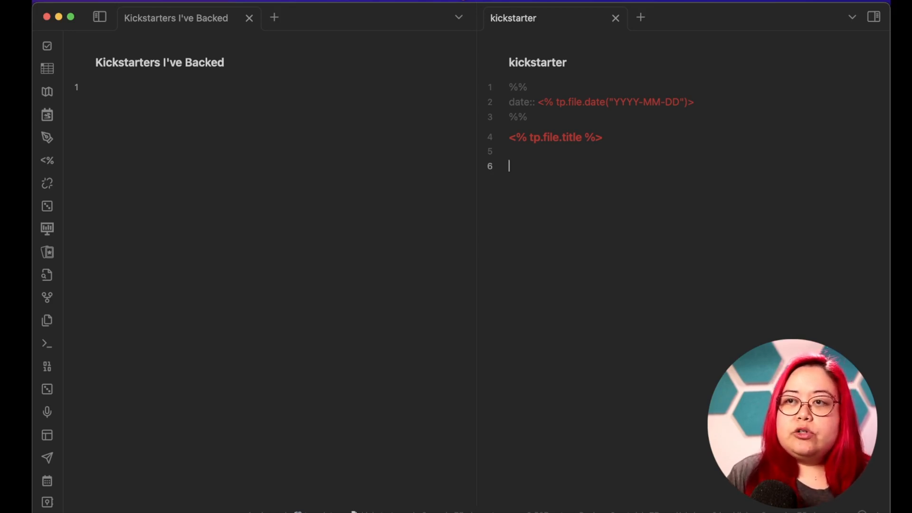
# - Add a Name:: field below the heading, filled with the unlinked title variable <% tp.file.title %>
pyautogui.write('Name::')
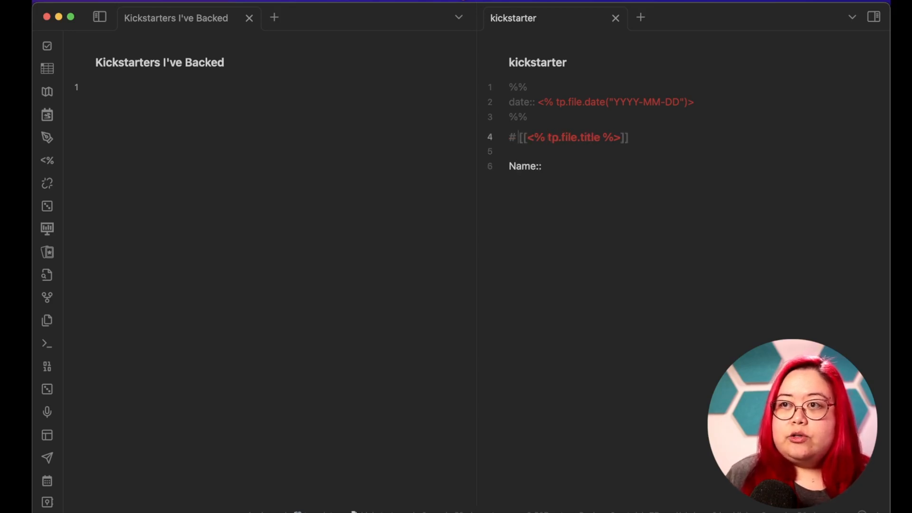
pyautogui.press('Left')
pyautogui.press('Left')
pyautogui.press('Right')
pyautogui.press('Right')
pyautogui.press('shift+super+Right')
pyautogui.press('super+c')
pyautogui.press('Down')
pyautogui.press('Down')
pyautogui.press('super+v')
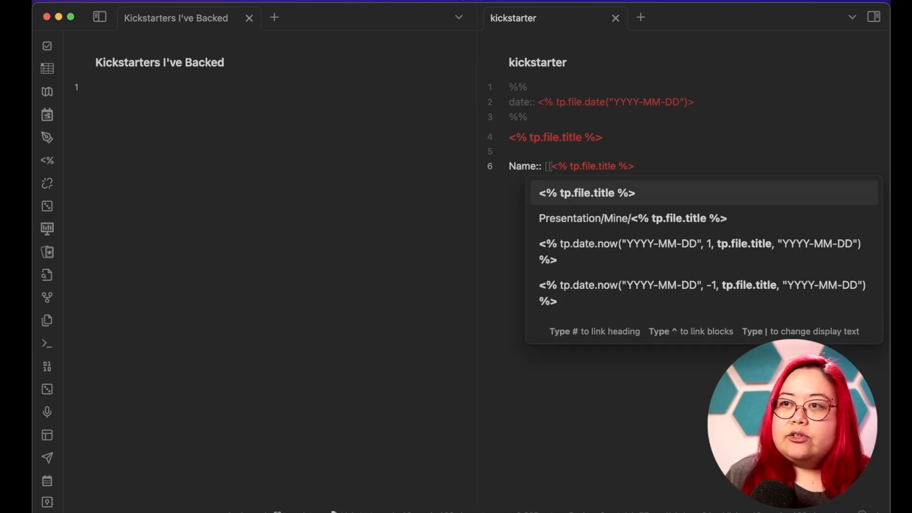
pyautogui.press('BackSpace')
pyautogui.press('BackSpace')
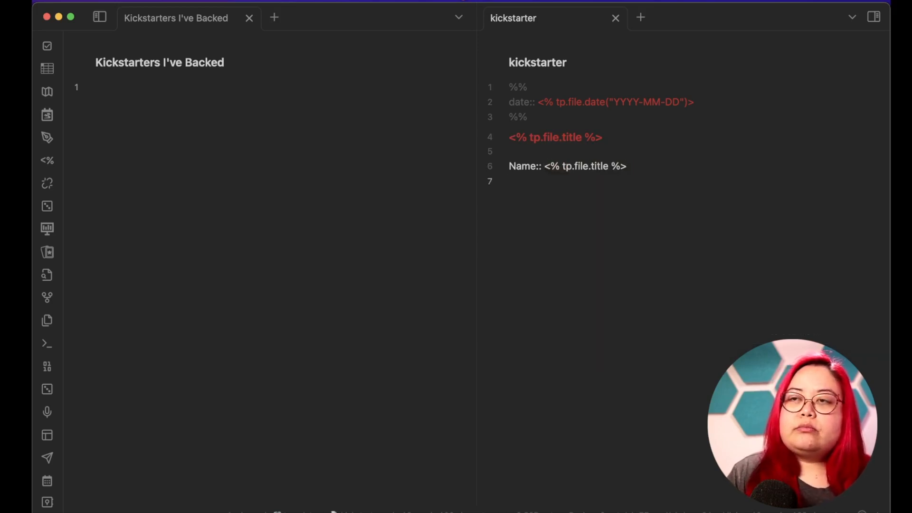
# - Add the empty fields Status::, DateExpected::, Tier::, Comments:: and System:: on separate lines below Name
pyautogui.write('atus::')
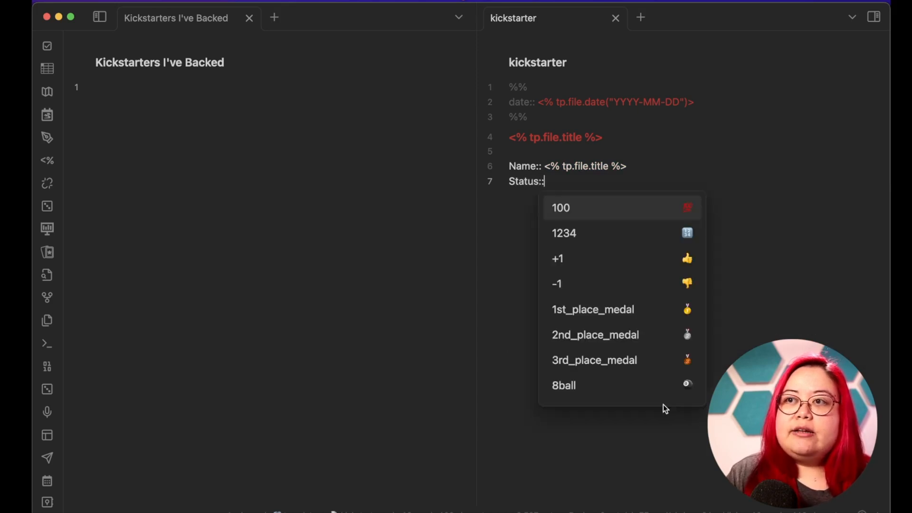
pyautogui.press('Return')
pyautogui.write('Date Expected::')
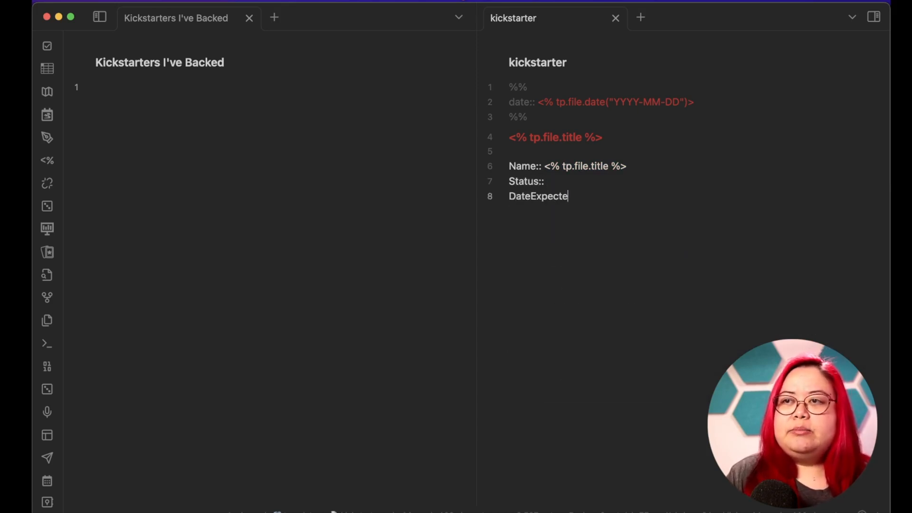
pyautogui.press('Return')
pyautogui.write('Tier::')
pyautogui.press('Return')
pyautogui.write('Comments::')
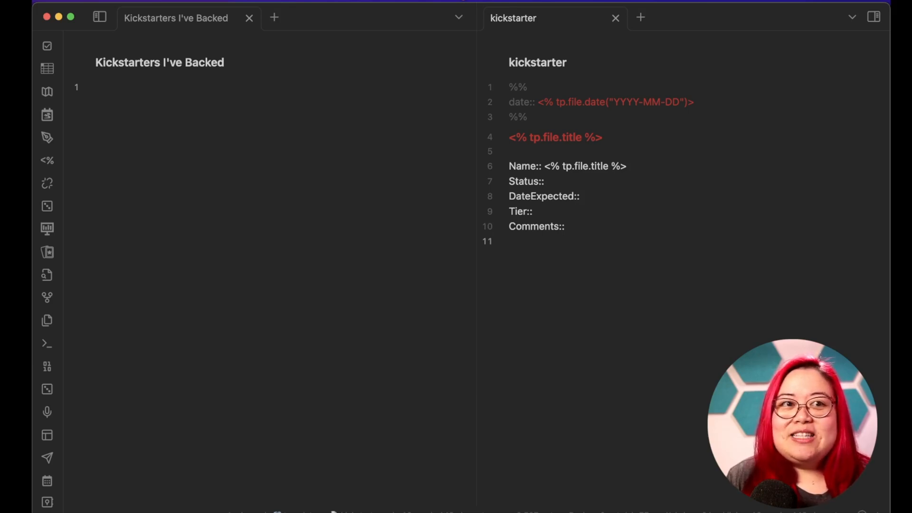
pyautogui.write('System::')
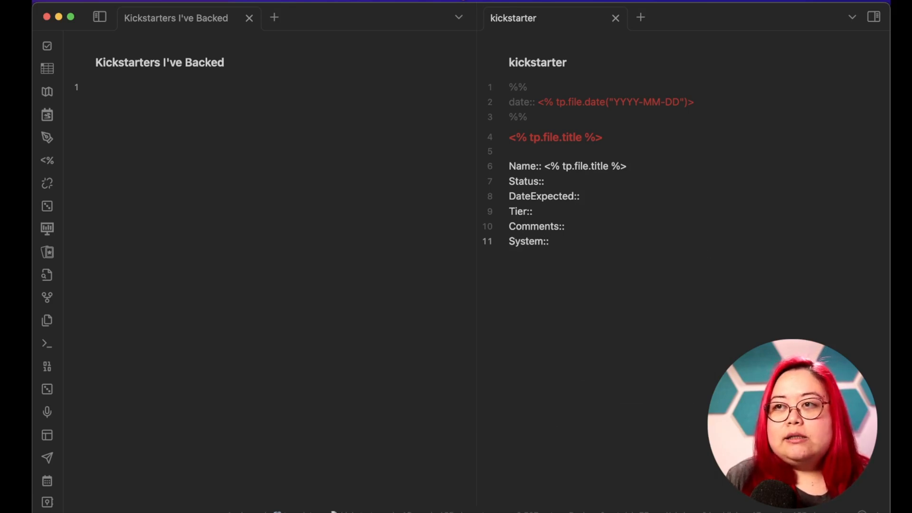
# - Insert an empty Link:: field between the Name and Status fields
pyautogui.click(546, 181)
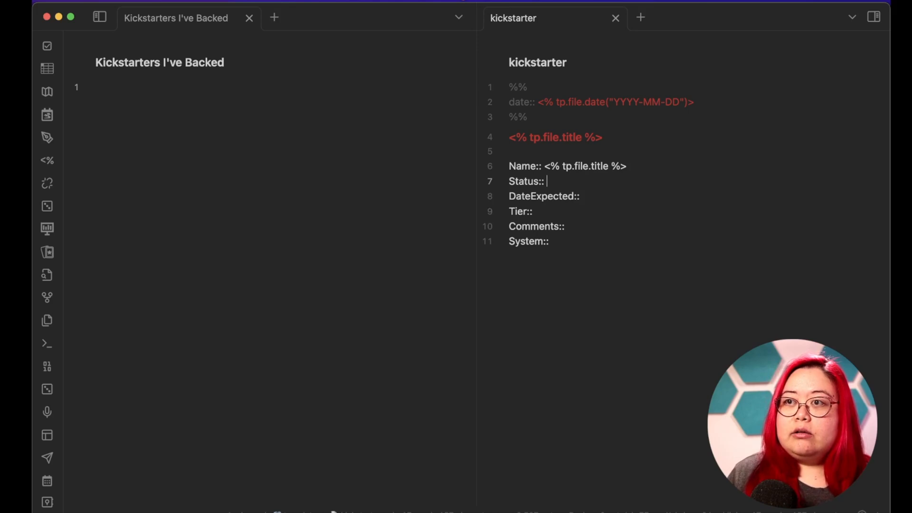
pyautogui.press('Return')
pyautogui.write('Link::')
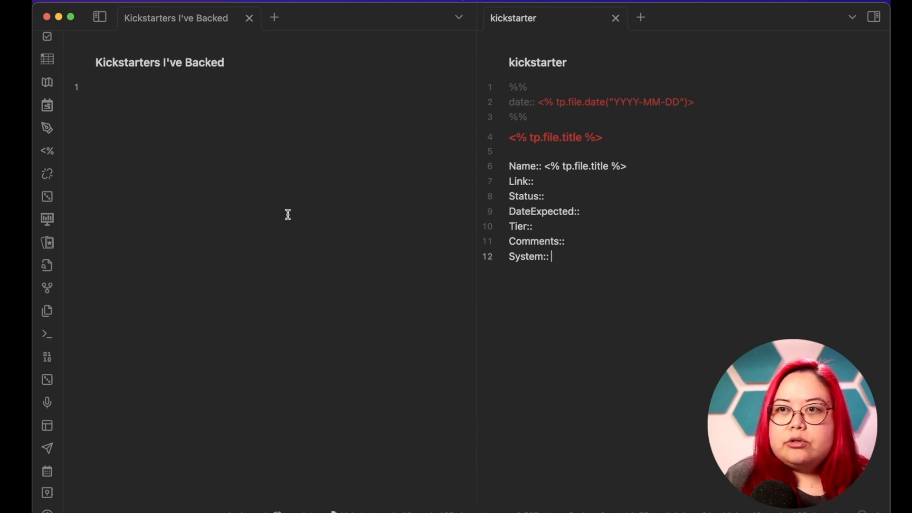
# - Open the settings of the Templater plugin
pyautogui.scroll(-2, 47, 474)
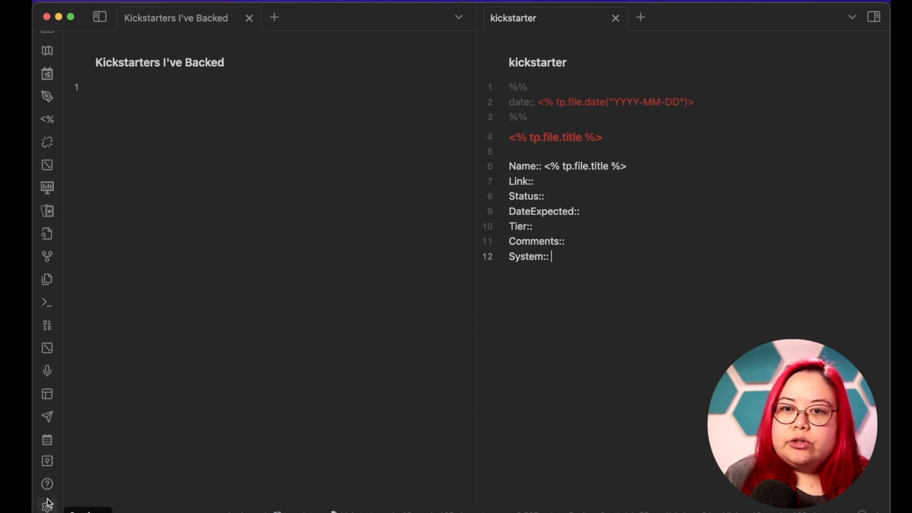
pyautogui.click(47, 506)
pyautogui.scroll(-15, 170, 309)
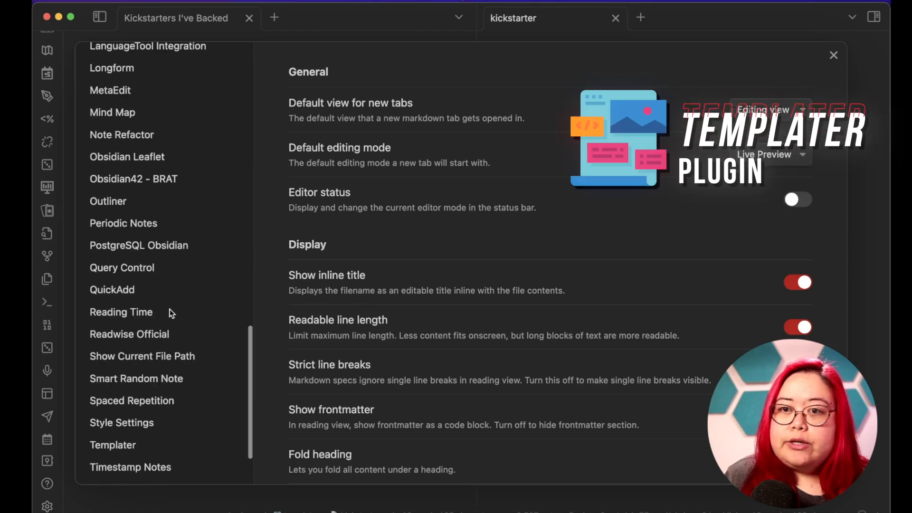
pyautogui.click(146, 447)
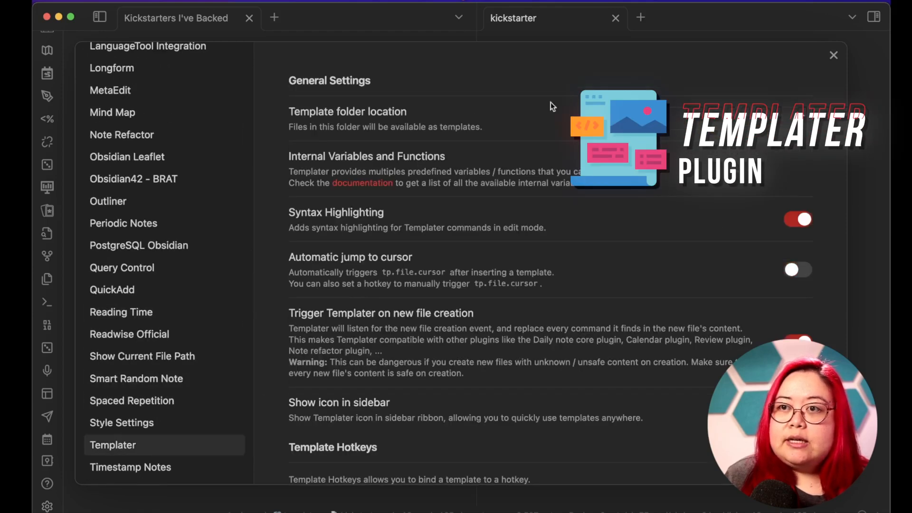
# - Add a Templater folder template that assigns templates/kickstarter.md to the Kickstarter folder
pyautogui.scroll(-10, 742, 318)
pyautogui.scroll(-2, 743, 317)
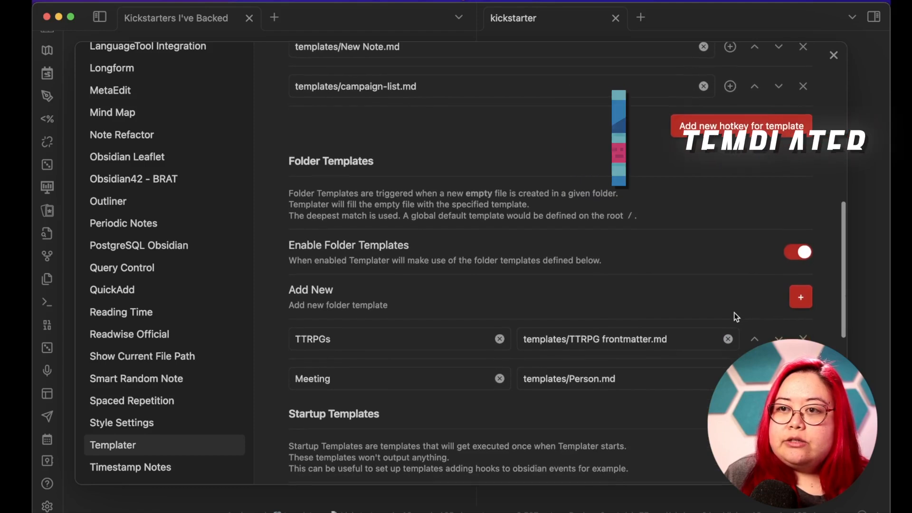
pyautogui.scroll(-1, 734, 313)
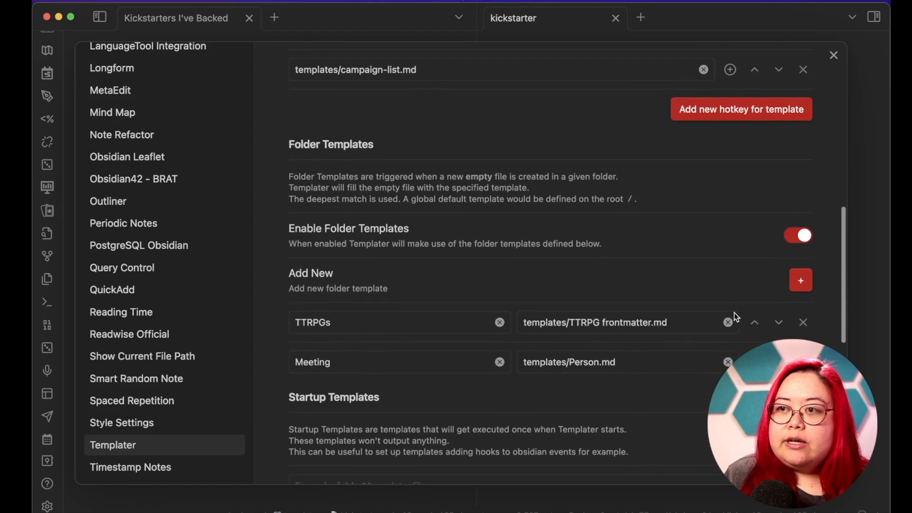
pyautogui.click(801, 278)
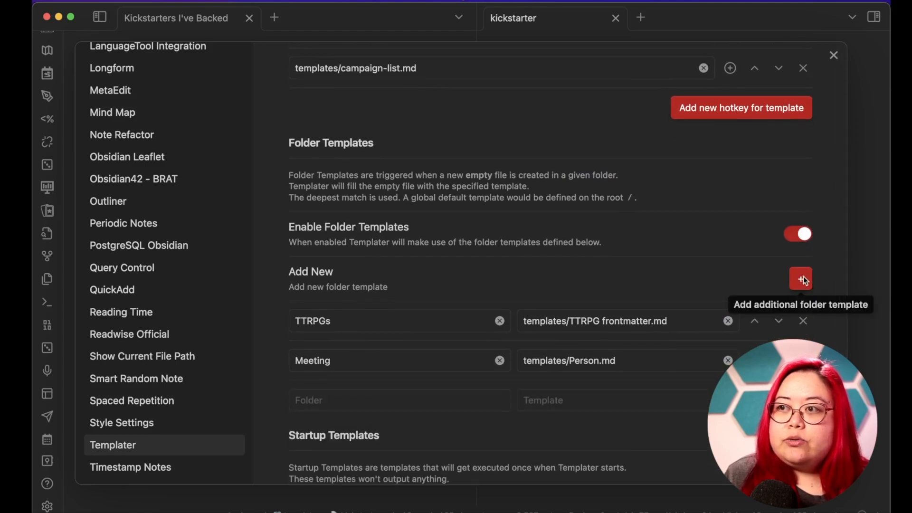
pyautogui.click(372, 406)
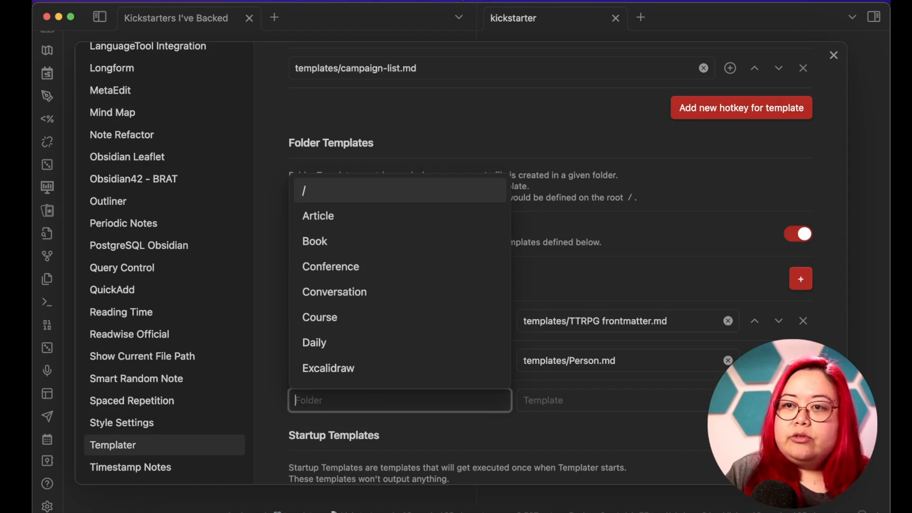
pyautogui.write('Kickstarter')
pyautogui.press('Return')
pyautogui.press('Tab')
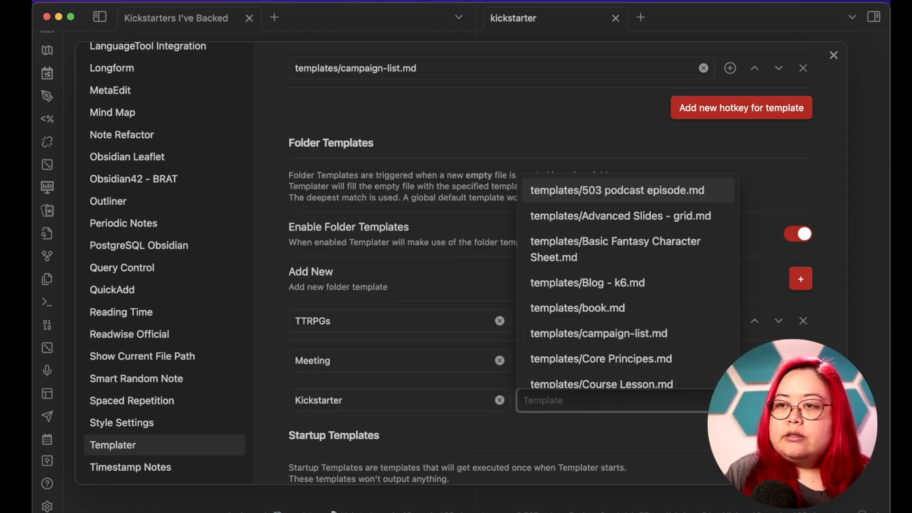
pyautogui.write('templates/kick')
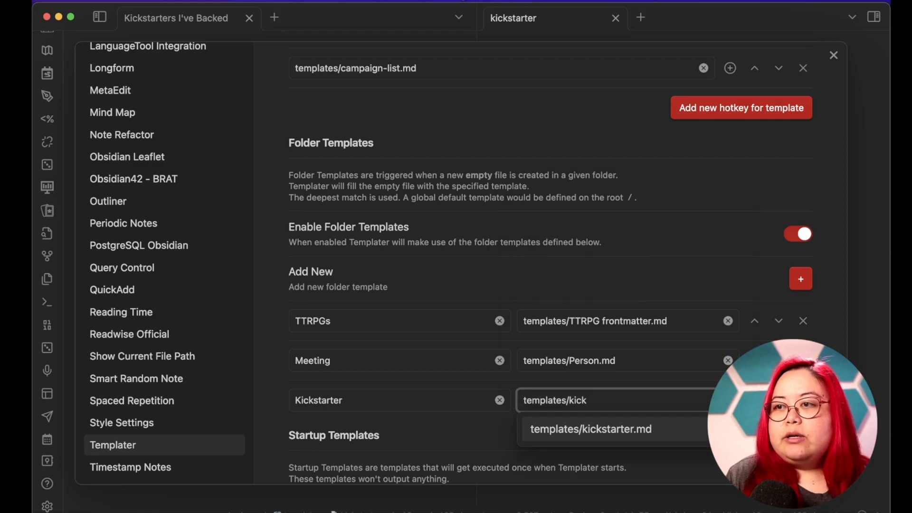
pyautogui.click(579, 431)
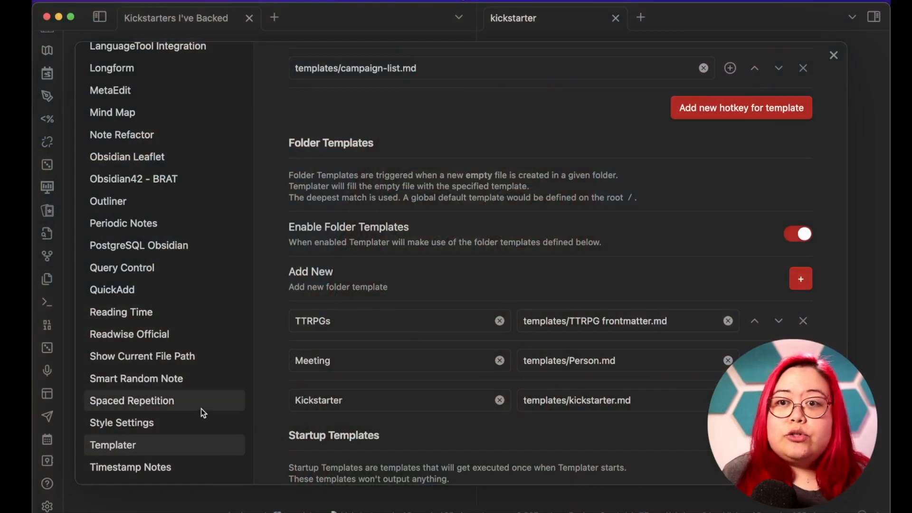
# - In the QuickAdd plugin settings, enter "Template - Add new Kickstarter project" as the name of a new choice
pyautogui.click(177, 298)
pyautogui.scroll(-10, 688, 230)
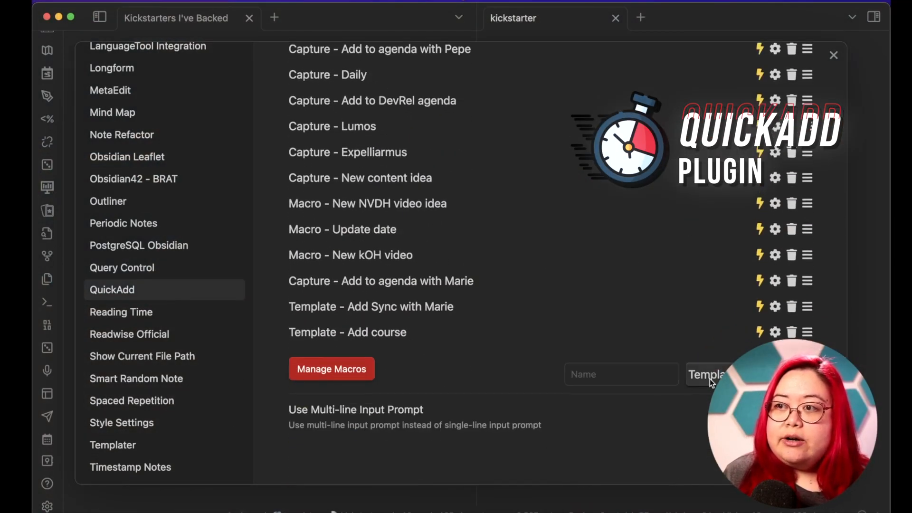
pyautogui.click(647, 373)
pyautogui.write('Template - Add')
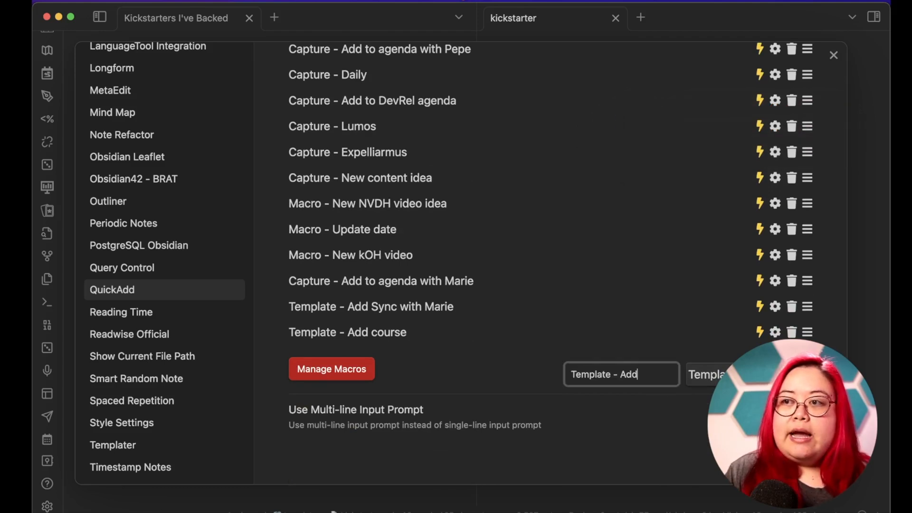
pyautogui.write(' new KS project')
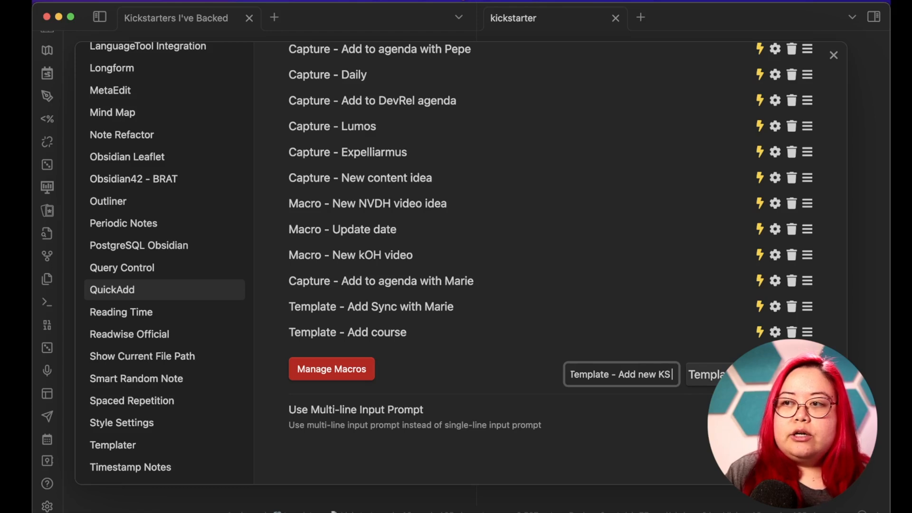
pyautogui.press('BackSpace')
pyautogui.press('BackSpace')
pyautogui.press('BackSpace')
pyautogui.press('BackSpace')
pyautogui.press('BackSpace')
pyautogui.press('BackSpace')
pyautogui.press('BackSpace')
pyautogui.press('BackSpace')
pyautogui.press('BackSpace')
pyautogui.press('BackSpace')
pyautogui.write('Kickstarter project')
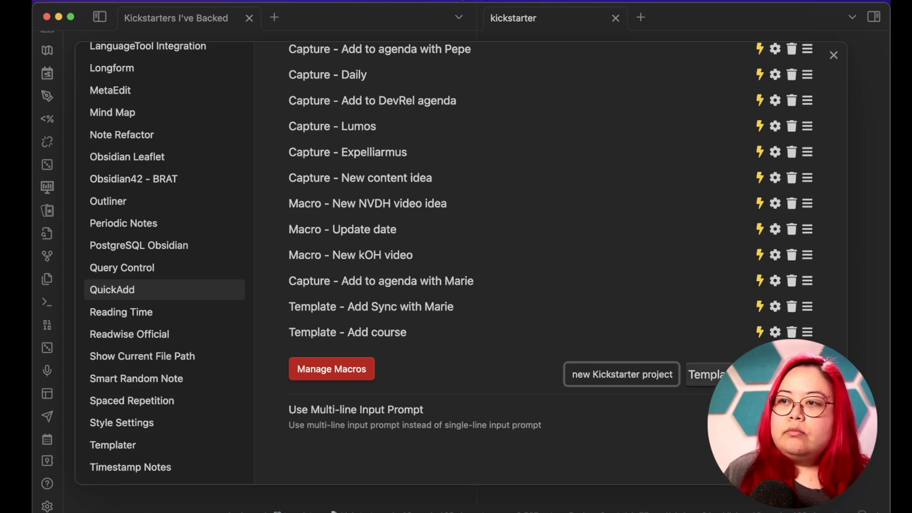
# - Add the new Kickstarter project choice to QuickAdd and set its template path to templates/kickstarter.md
pyautogui.press('Tab')
pyautogui.press('Return')
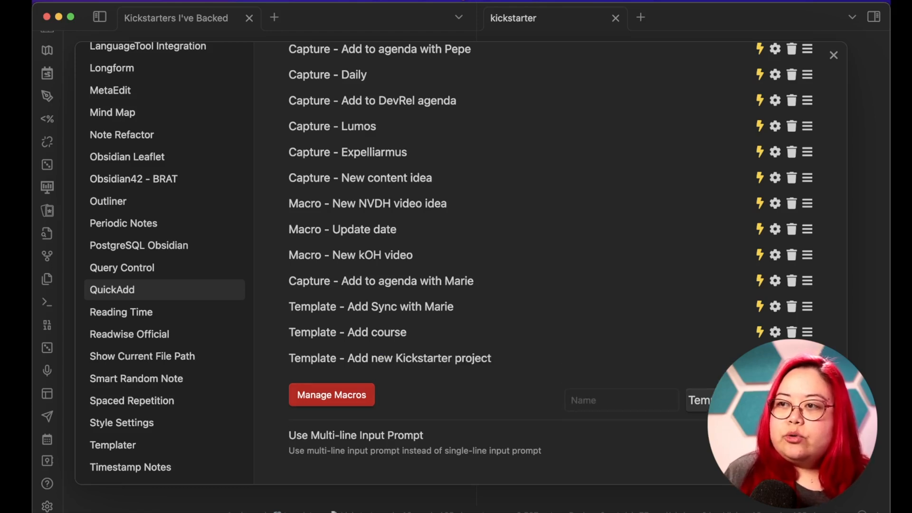
pyautogui.click(775, 358)
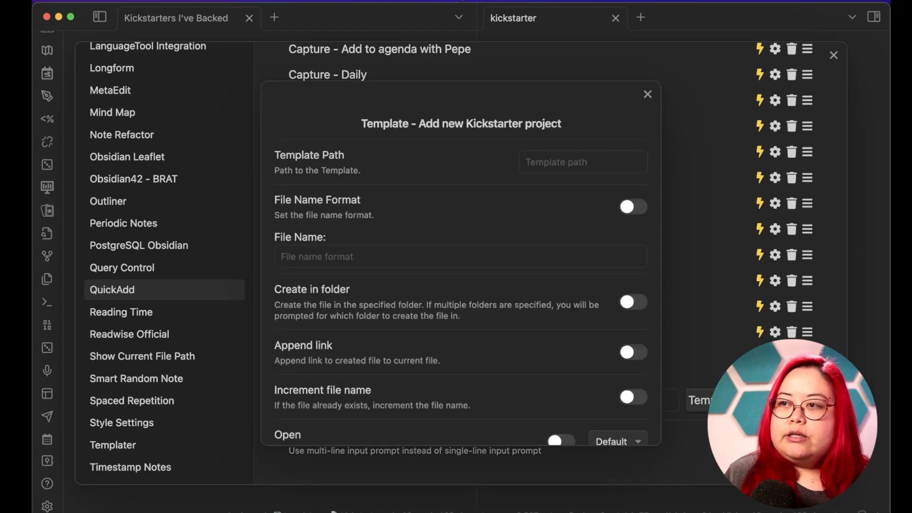
pyautogui.click(545, 156)
pyautogui.press('Return')
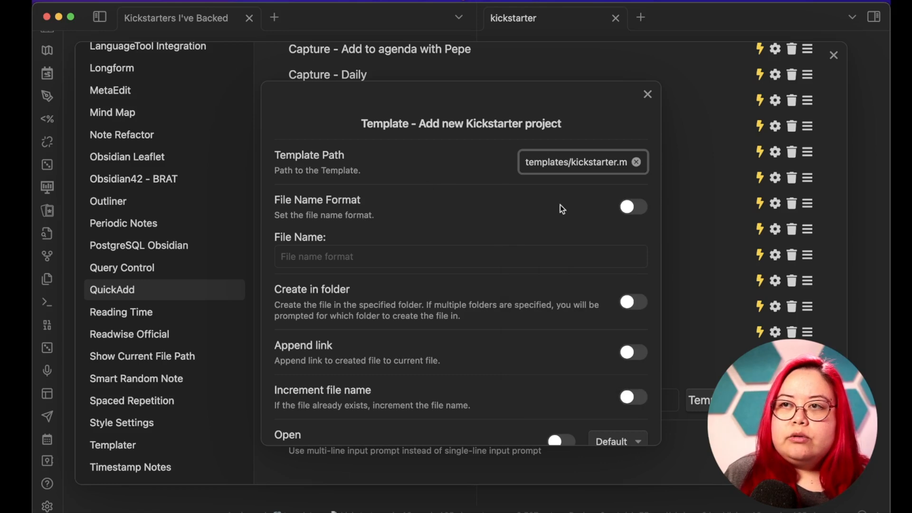
# - Enable the file name format for the Kickstarter project choice and set it to {{VALUE}}
pyautogui.click(631, 206)
pyautogui.click(574, 253)
pyautogui.write('{{VALUE}}')
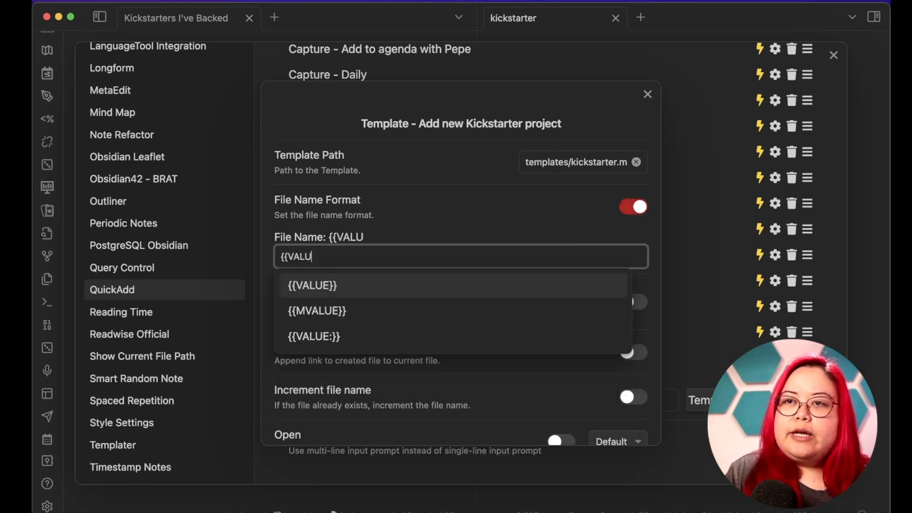
pyautogui.scroll(-2, 603, 247)
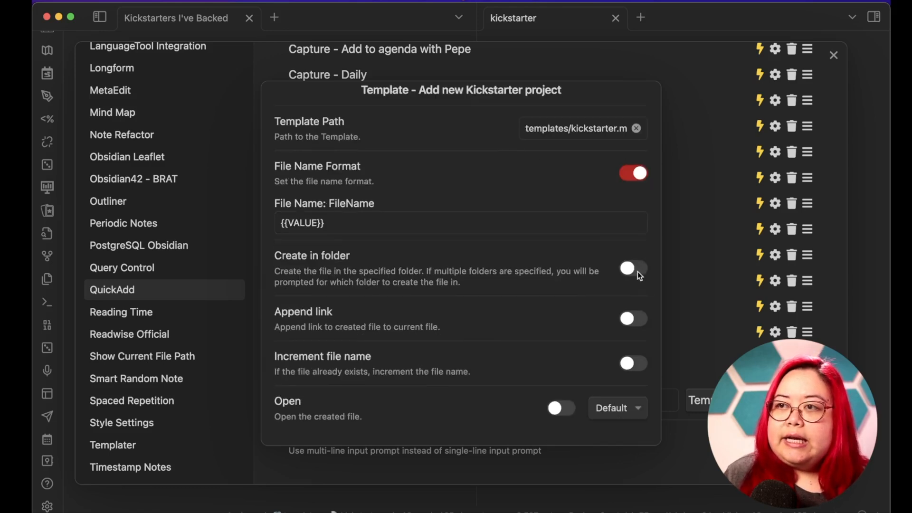
# - Enable creating the file in a folder, add the Kickstarter folder to the choice, and close the settings
pyautogui.click(634, 268)
pyautogui.click(630, 338)
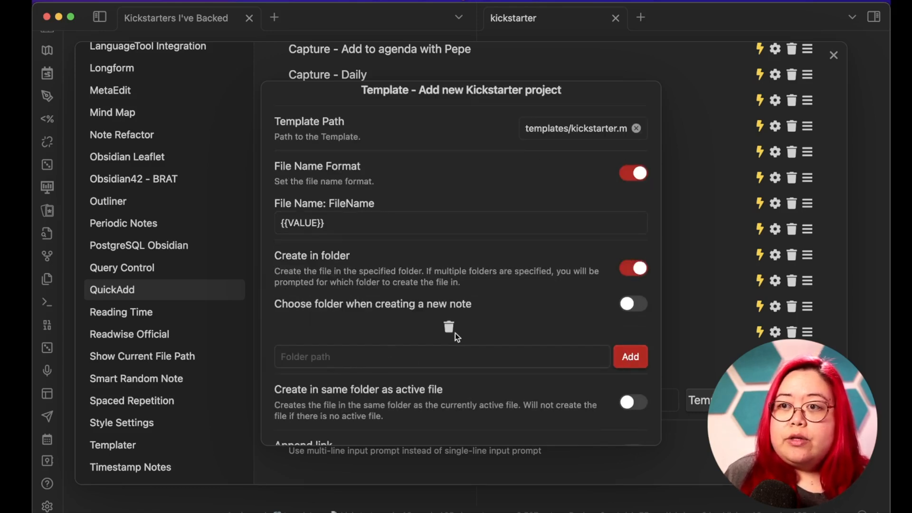
pyautogui.click(433, 357)
pyautogui.write('kick')
pyautogui.press('Return')
pyautogui.click(631, 357)
pyautogui.scroll(-3, 516, 295)
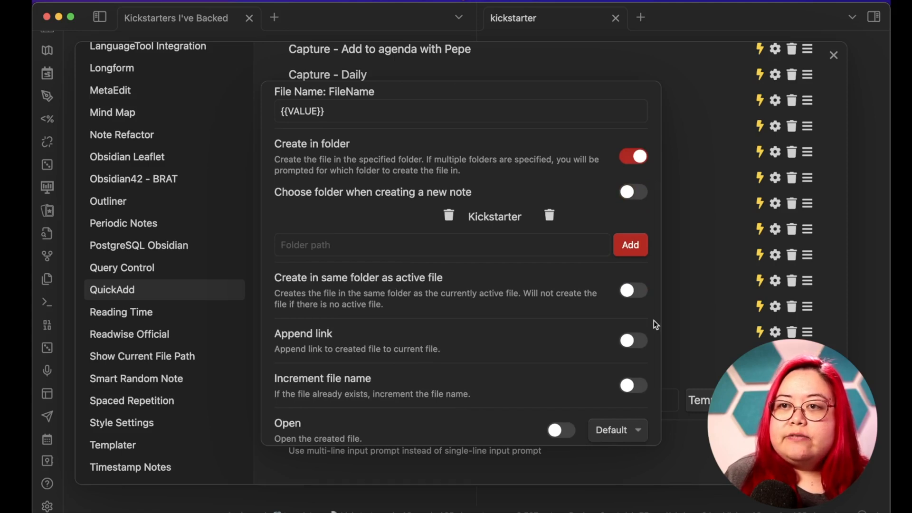
pyautogui.scroll(-1, 397, 323)
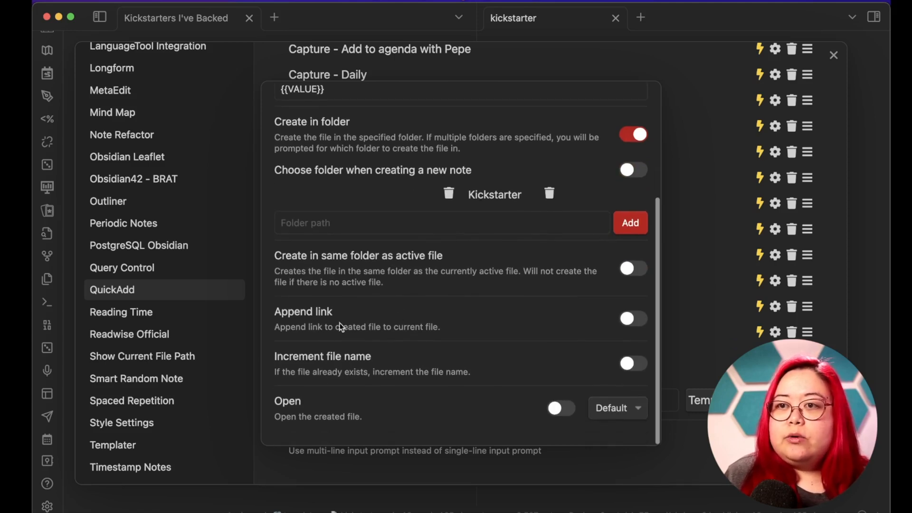
pyautogui.scroll(5, 364, 327)
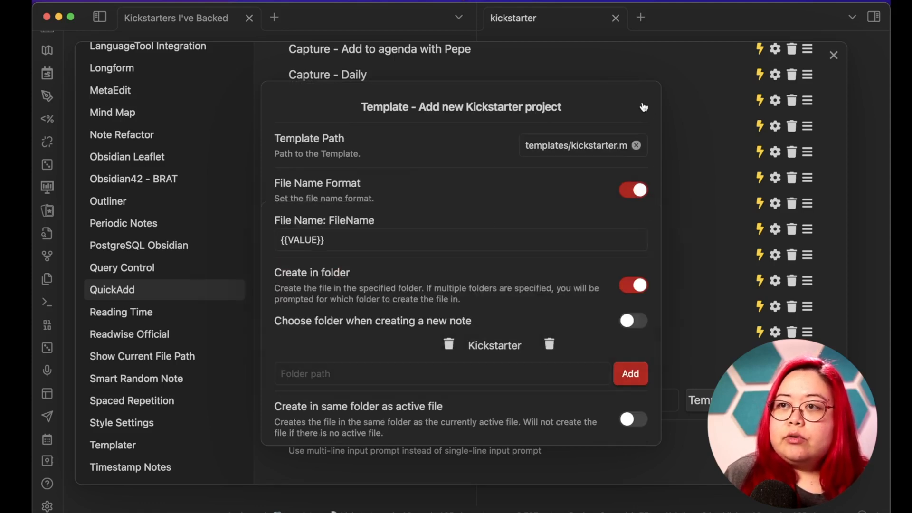
pyautogui.click(674, 434)
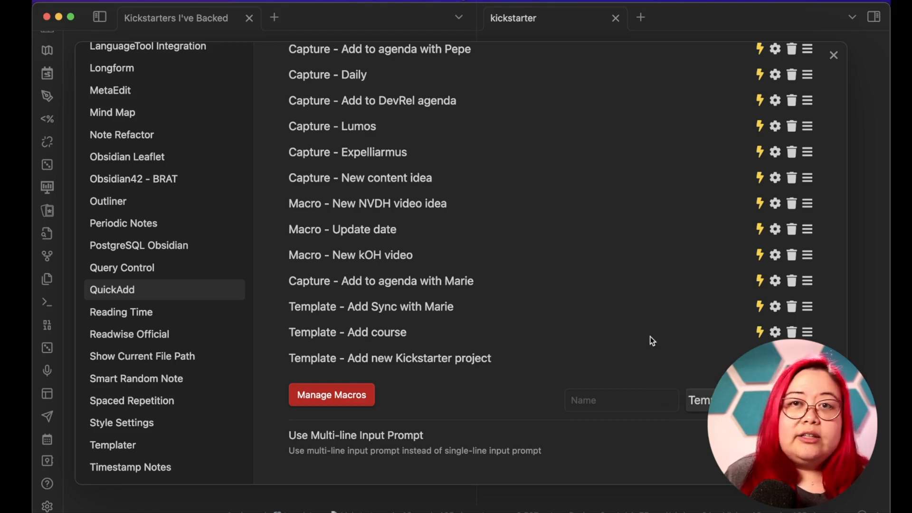
pyautogui.press('Escape')
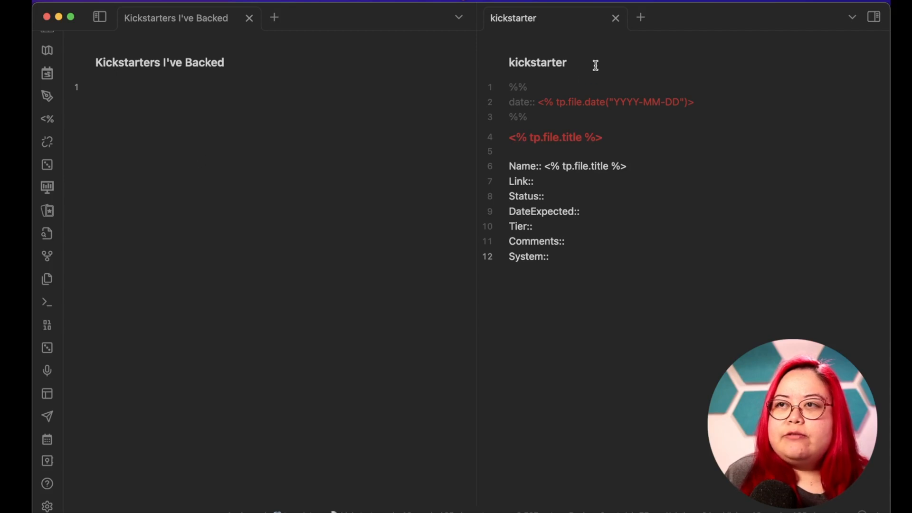
# - Insert a front matter block containing "type: kickstarter" at the very start of the kickstarter template
pyautogui.press('Return')
pyautogui.press('Return')
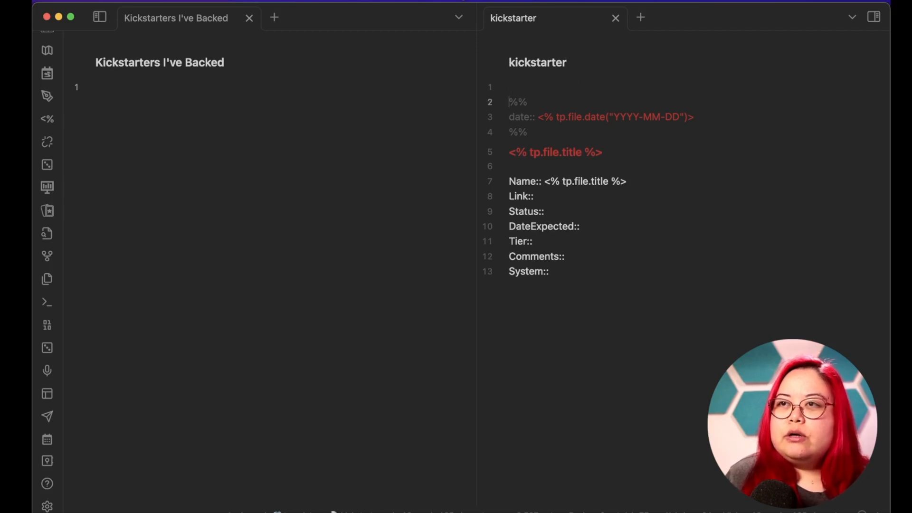
pyautogui.write('--')
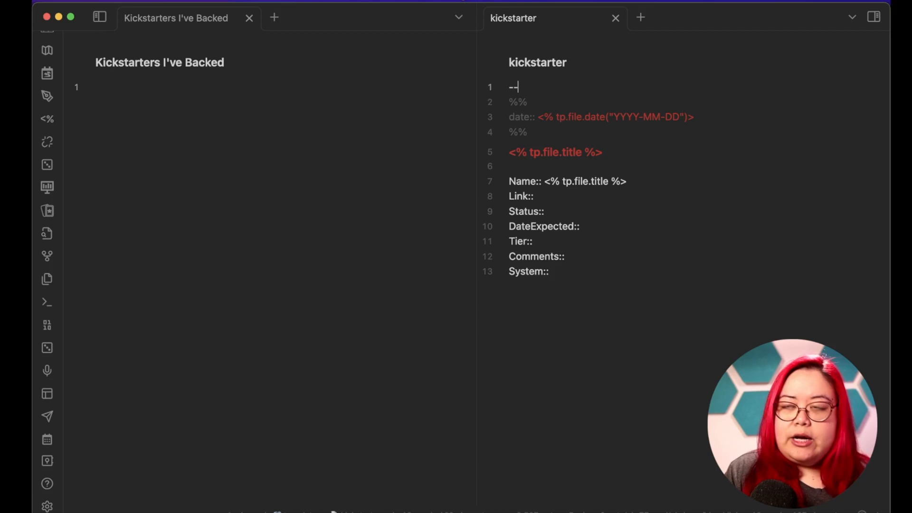
pyautogui.write('-')
pyautogui.press('Return')
pyautogui.press('Return')
pyautogui.write('--')
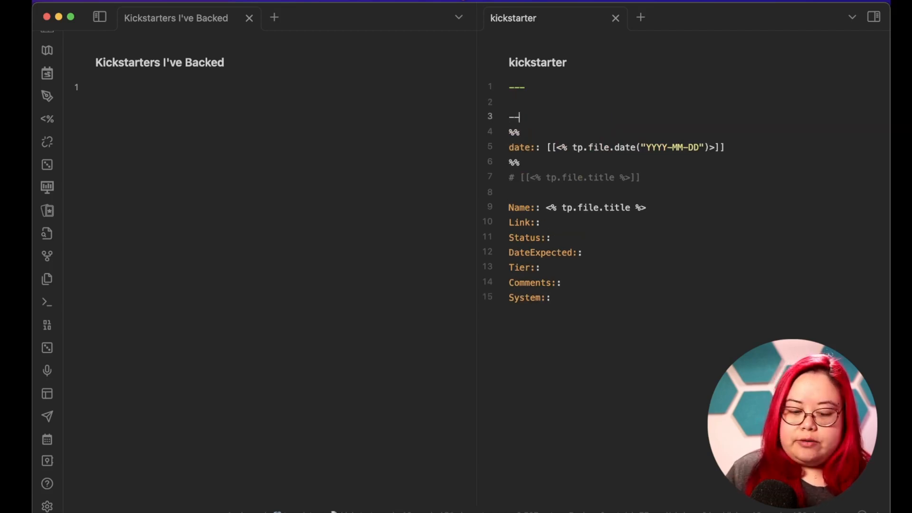
pyautogui.write('-')
pyautogui.press('Up')
pyautogui.write('type: ')
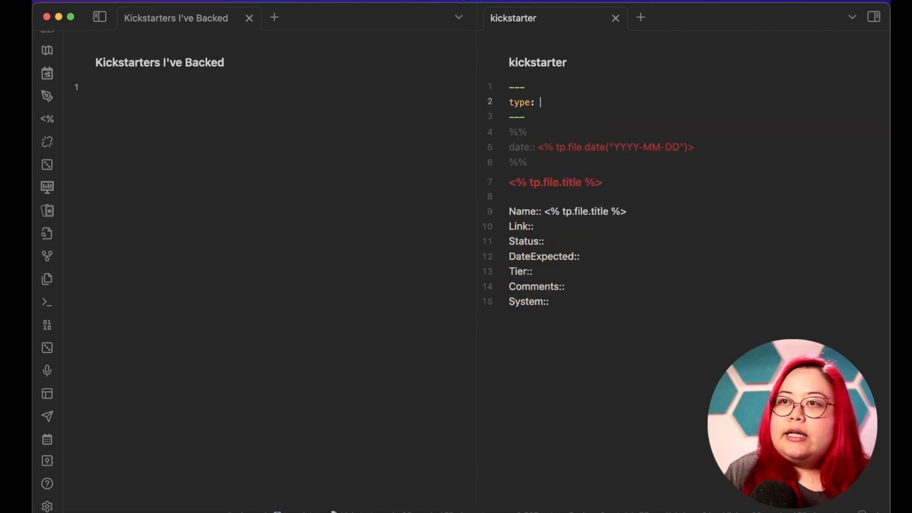
pyautogui.write('kickstarter')
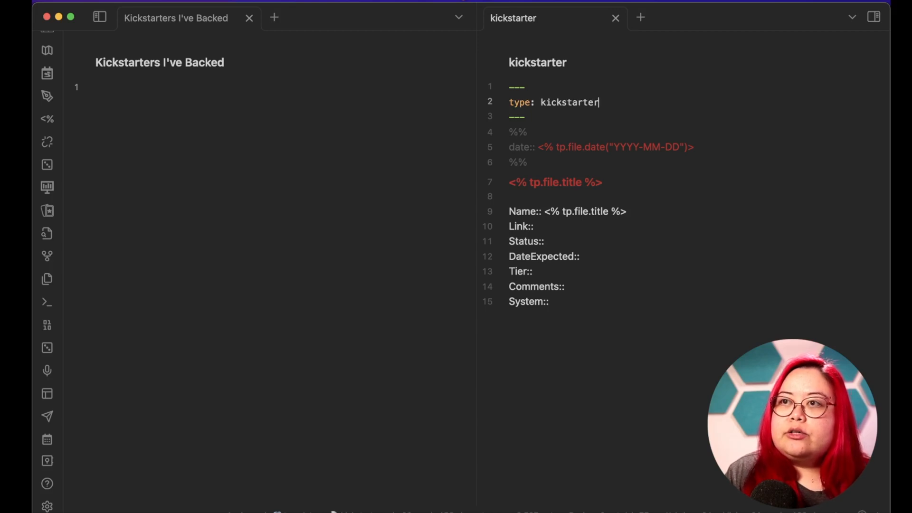
pyautogui.moveTo(590, 312); pyautogui.dragTo(496, 206)
pyautogui.click(693, 342)
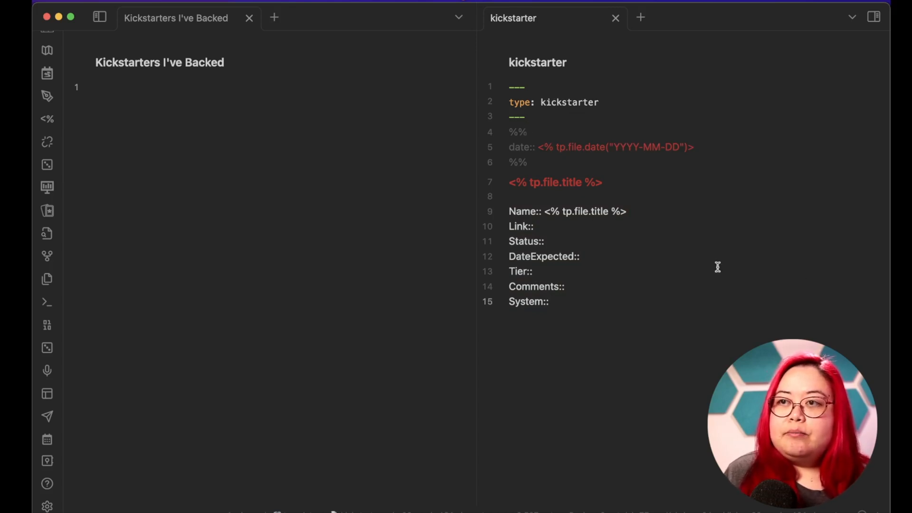
pyautogui.click(639, 195)
pyautogui.press('Return')
pyautogui.write('type::')
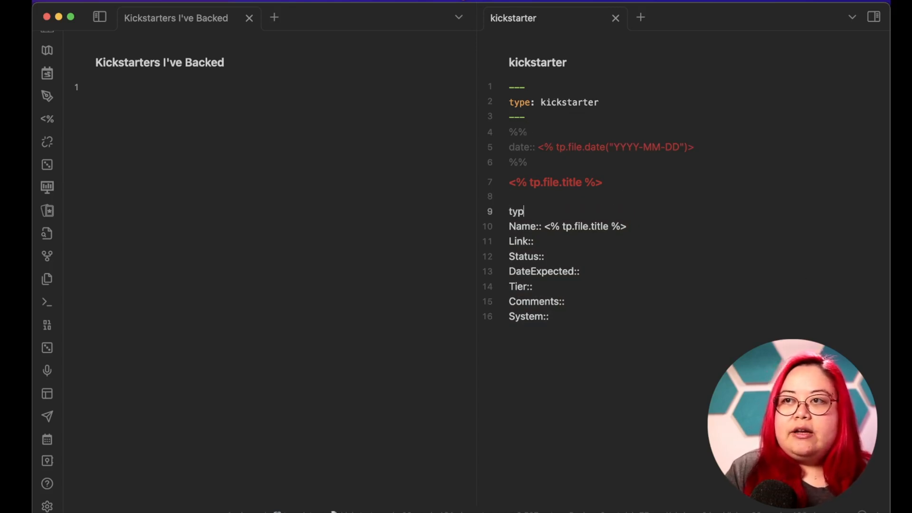
pyautogui.press('BackSpace')
pyautogui.press('BackSpace')
pyautogui.press('BackSpace')
pyautogui.press('BackSpace')
pyautogui.press('BackSpace')
pyautogui.press('BackSpace')
pyautogui.press('BackSpace')
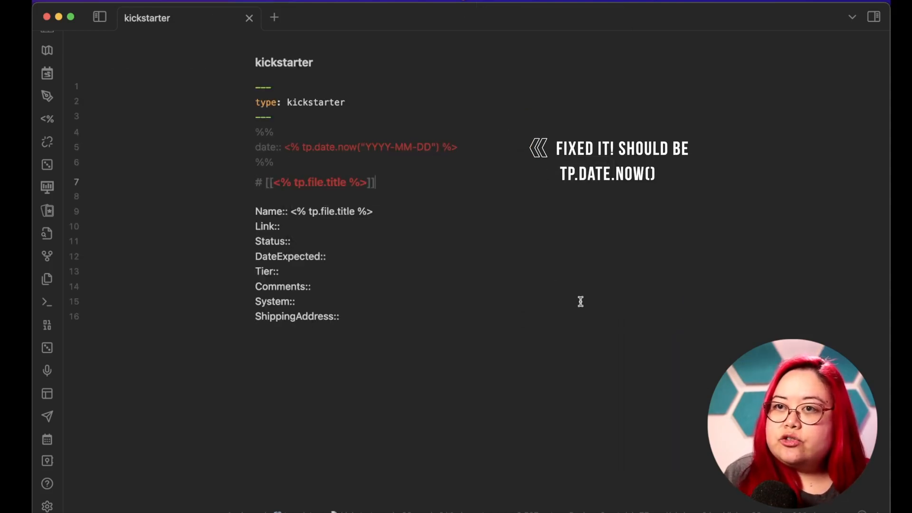
# - Close the template note and run the QuickAdd Kickstarter choice to create a project note named "Drakar och Demoner"
pyautogui.press('super+w')
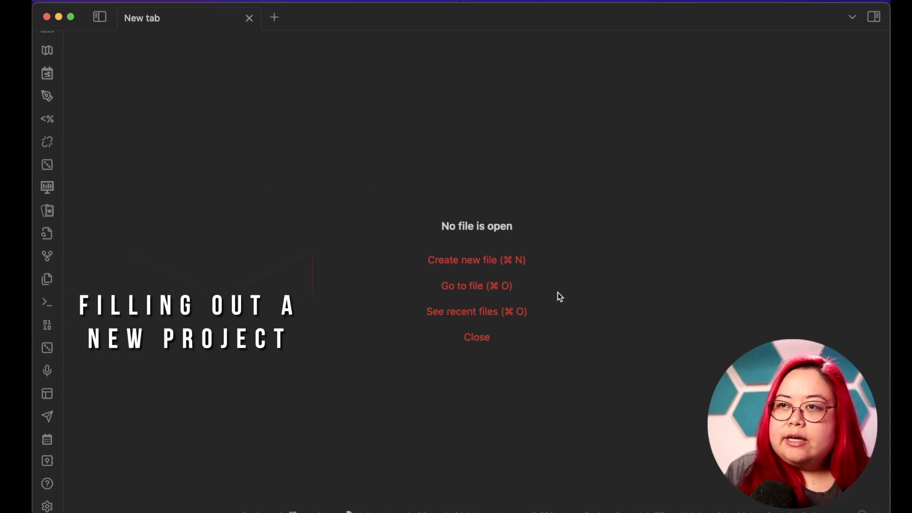
pyautogui.press('super+p')
pyautogui.write('kick')
pyautogui.press('Return')
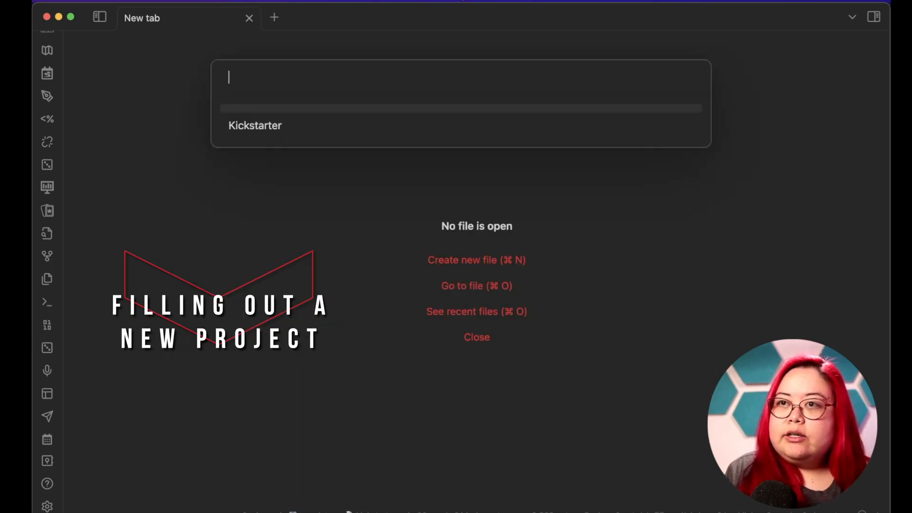
pyautogui.press('Return')
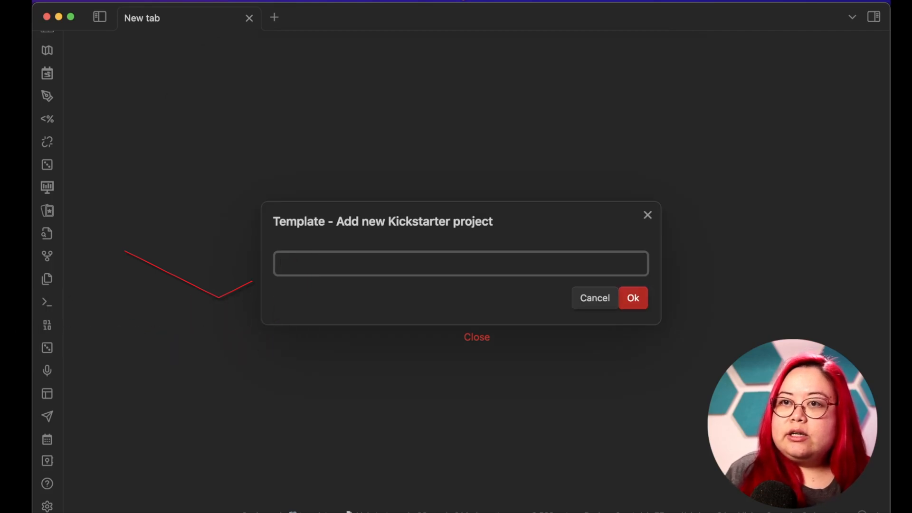
pyautogui.write('Drakar och Demoner')
pyautogui.press('Return')
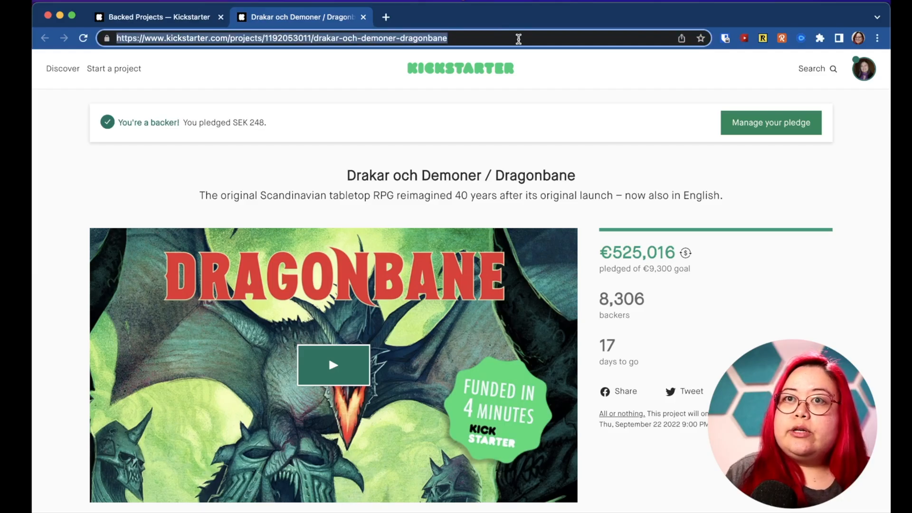
# - Copy the Drakar och Demoner project's URL from the browser into the Link:: field of the Obsidian note
pyautogui.press('super+c')
pyautogui.press('super+Tab')
pyautogui.press('super+v')
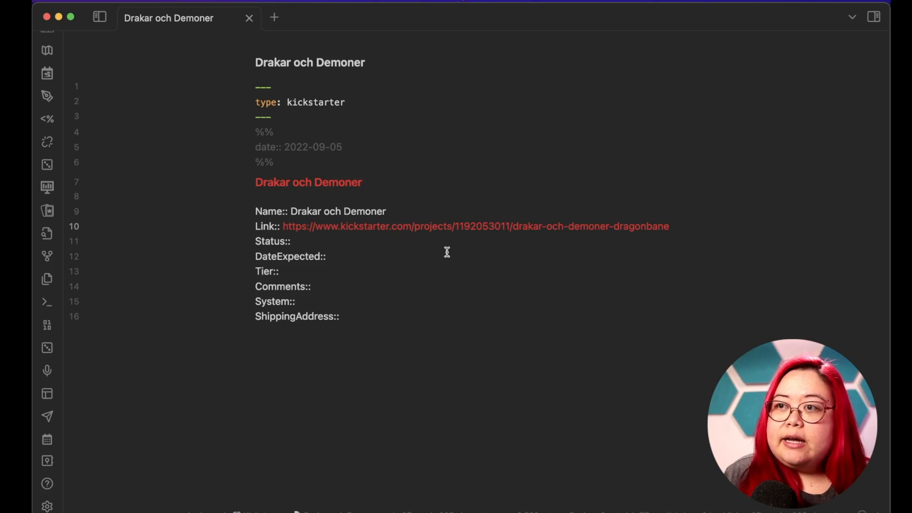
# - Check the campaign's funding state on its Kickstarter page and set the note's Status:: field to "Awaiting Funding"
pyautogui.click(440, 237)
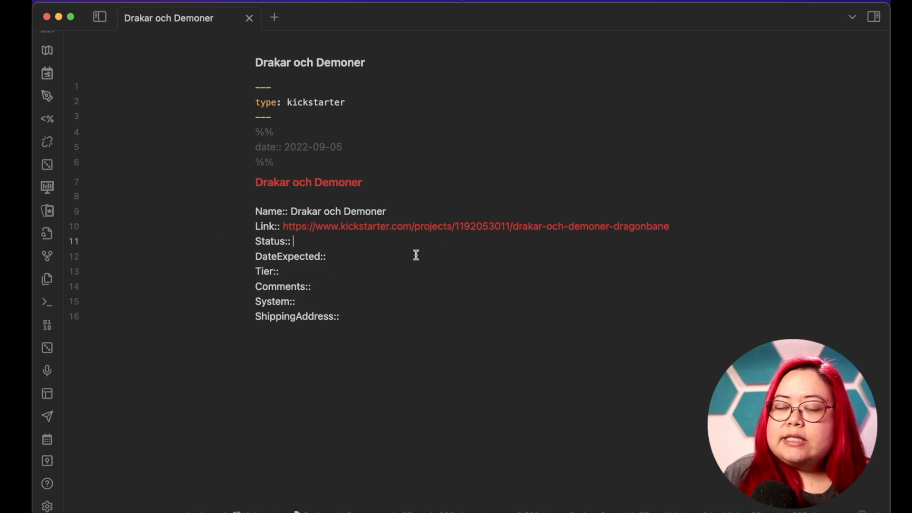
pyautogui.press('super+Tab')
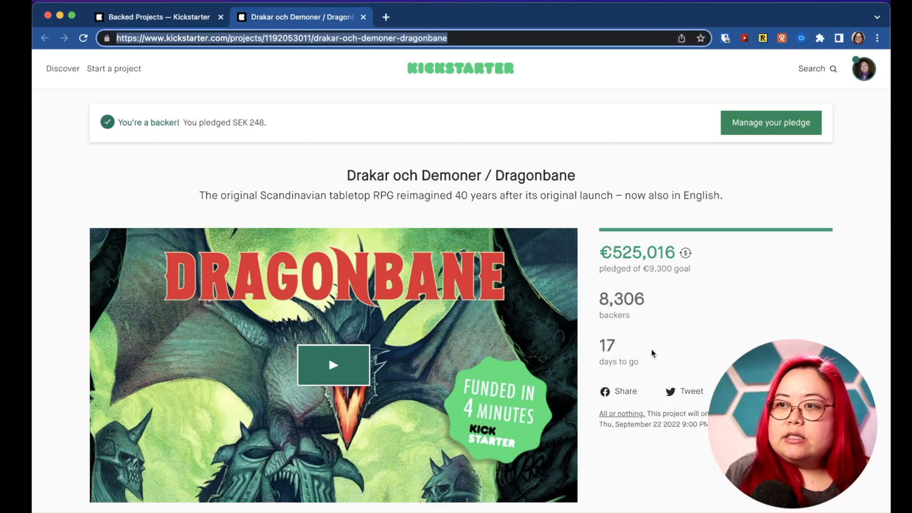
pyautogui.press('super+Tab')
pyautogui.write('Awaiting ')
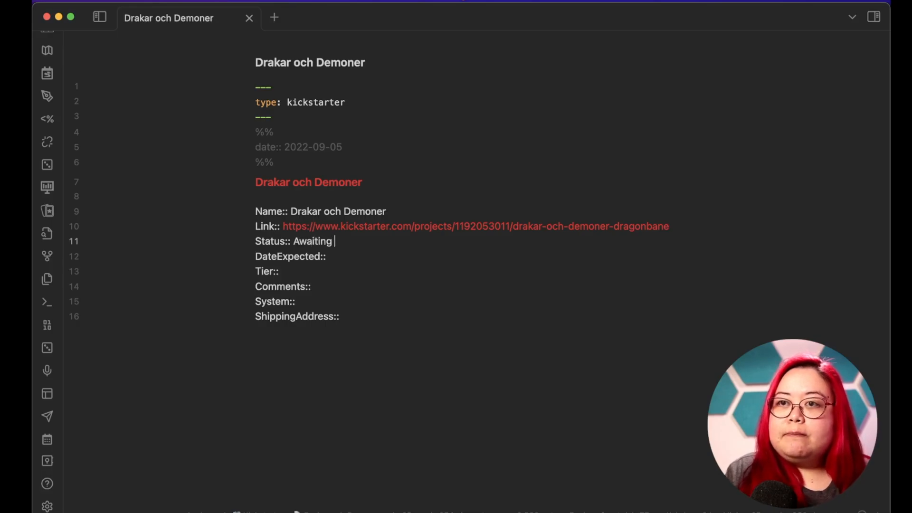
pyautogui.write('Funding')
# - Look up the pledge's estimated delivery on the Kickstarter page and enter 2023-08-01 in the note's DateExpected:: field
pyautogui.press('super+Tab')
pyautogui.scroll(-5, 773, 320)
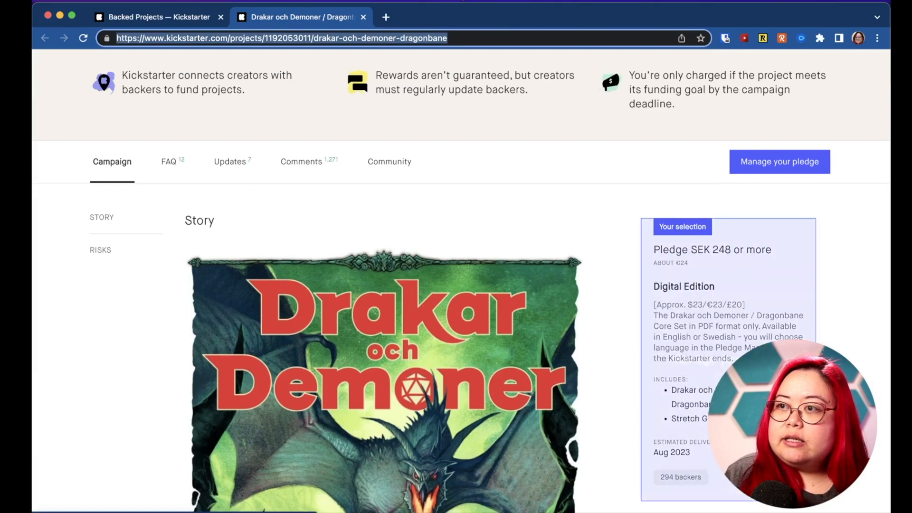
pyautogui.press('super+Tab')
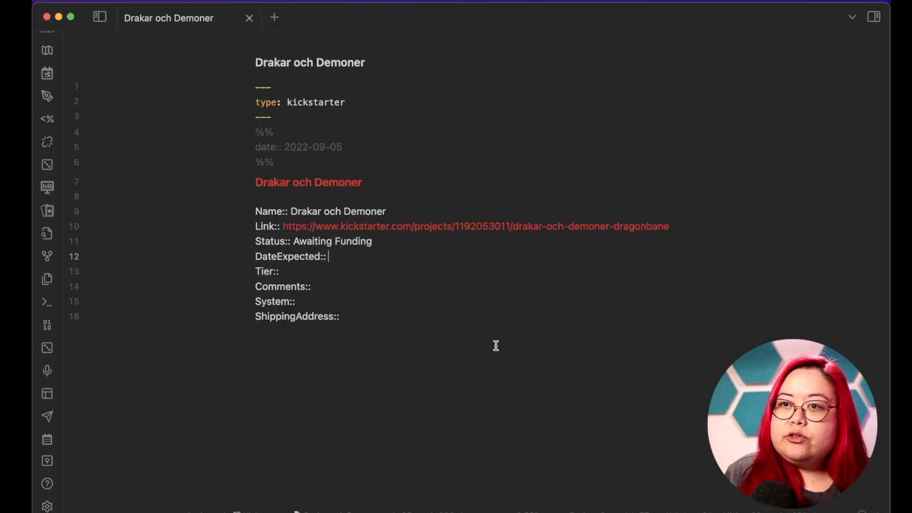
pyautogui.write('2023-08-01')
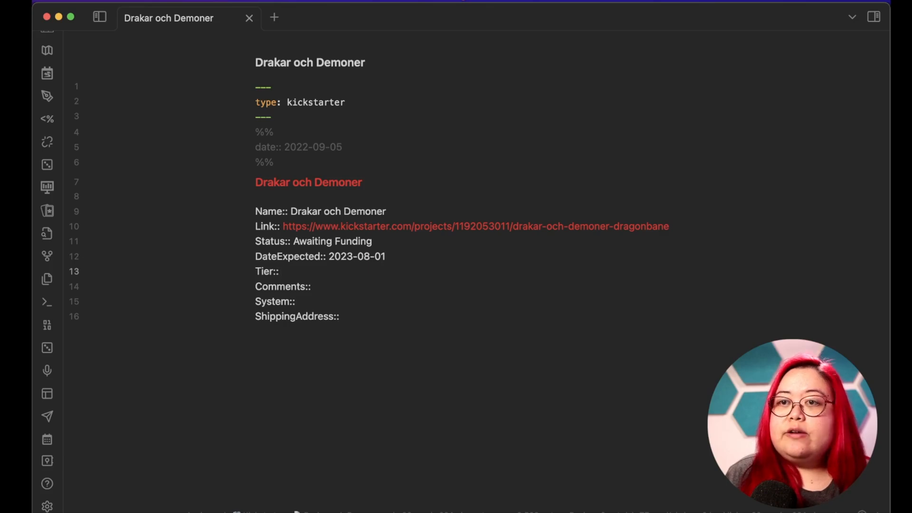
# - Check the selected pledge on the Kickstarter page and enter "Digital - (SEK 248)" in the note's Tier:: field
pyautogui.press('super+Tab')
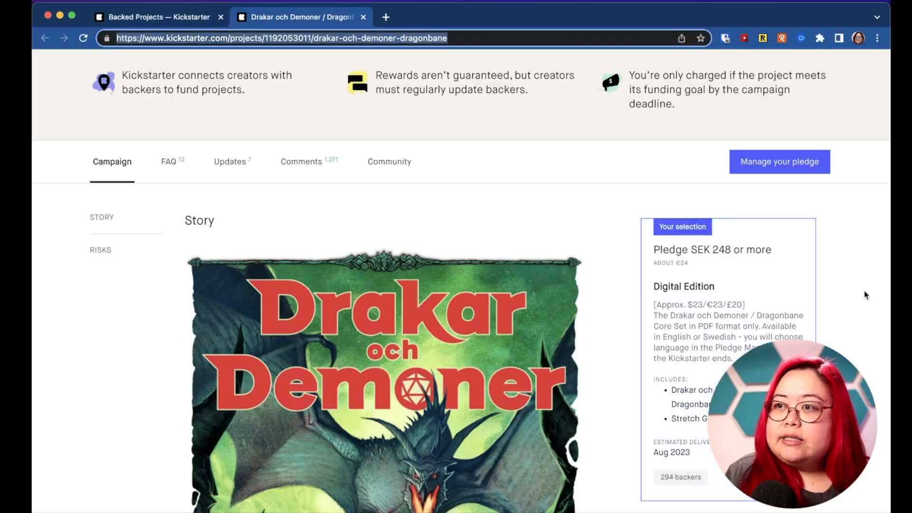
pyautogui.press('super+Tab')
pyautogui.write('Digital - (SE)')
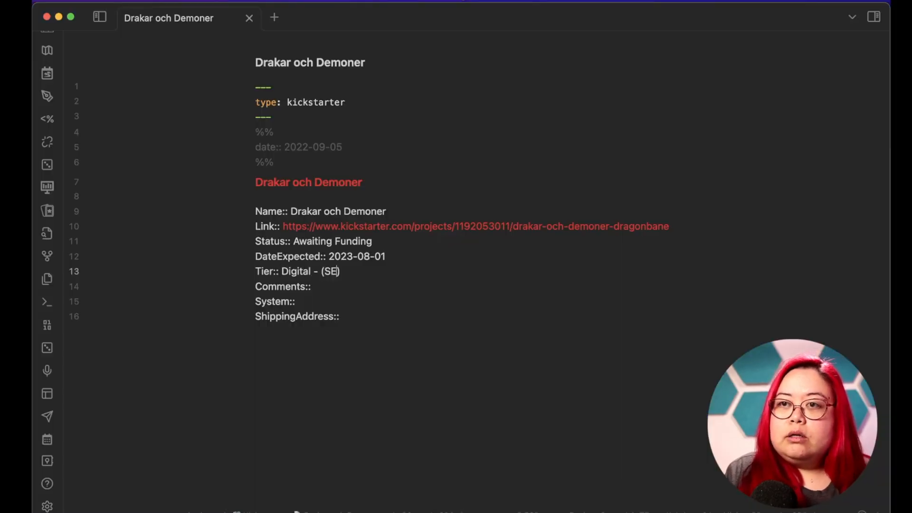
pyautogui.press('super+Tab')
pyautogui.press('super+Tab')
pyautogui.write('K 248')
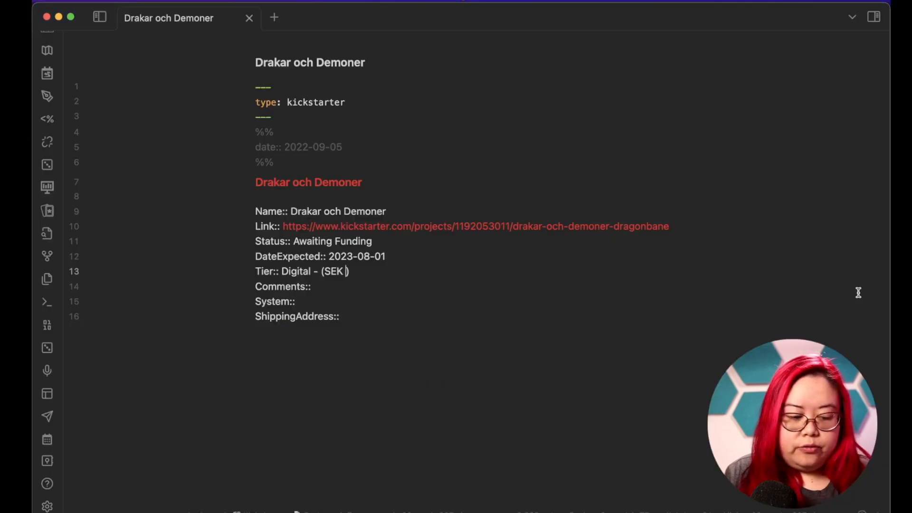
# - Fill in the note's Comments:: with "Dragonbane", System:: with "Drakar och Demoner" and ShippingAddress:: with "Digital"
pyautogui.press('Down')
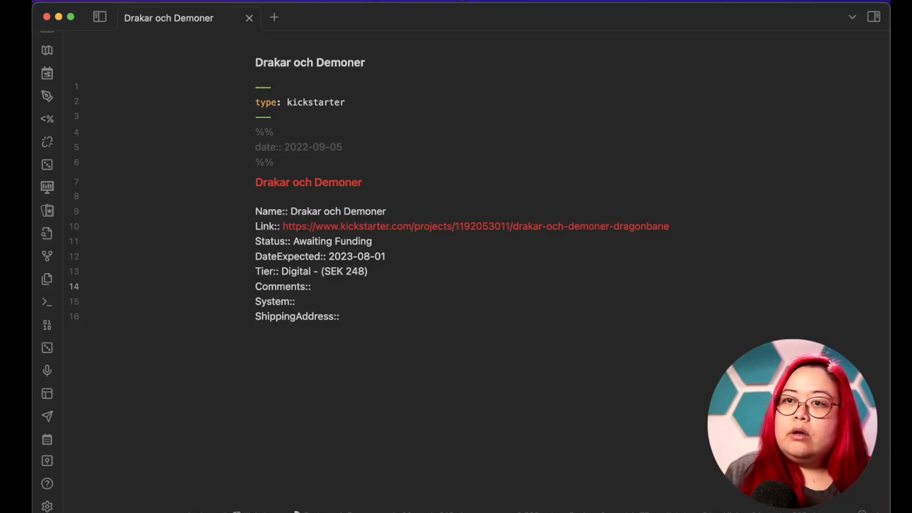
pyautogui.write('Dragonbane')
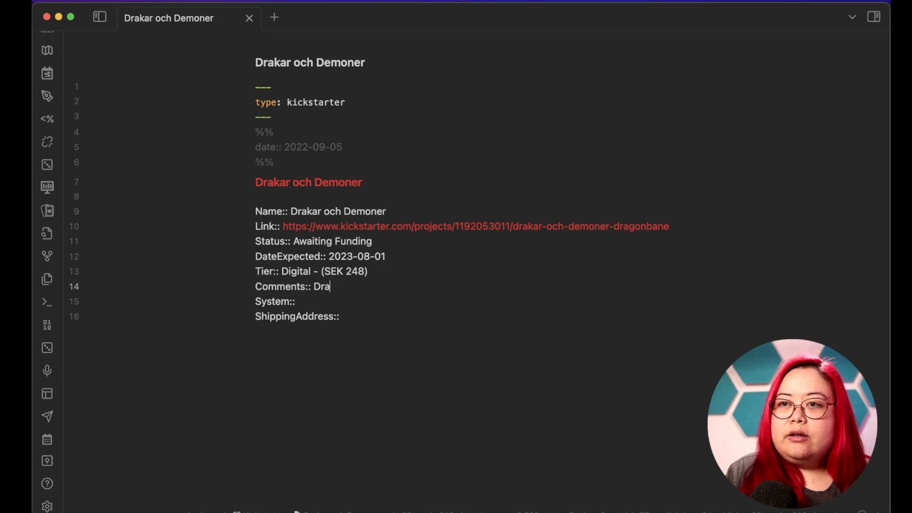
pyautogui.press('Down')
pyautogui.write('Drakar och Demoner')
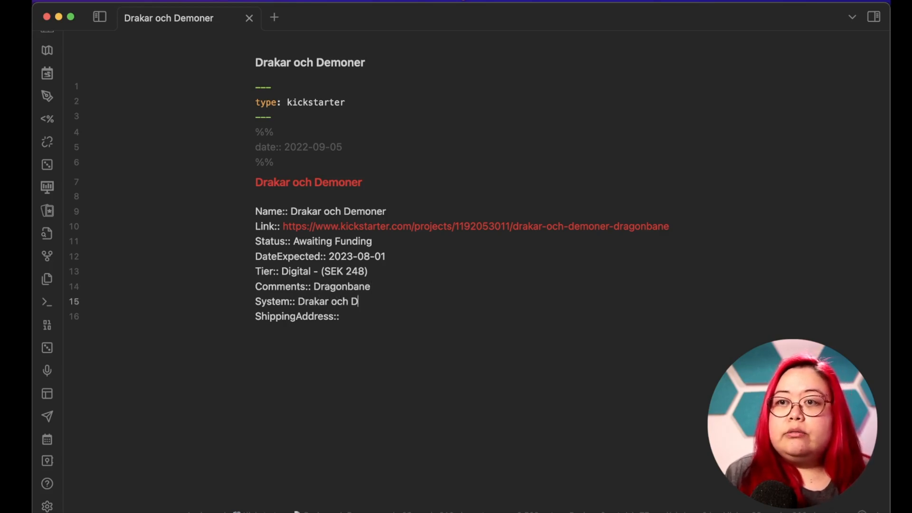
pyautogui.press('Down')
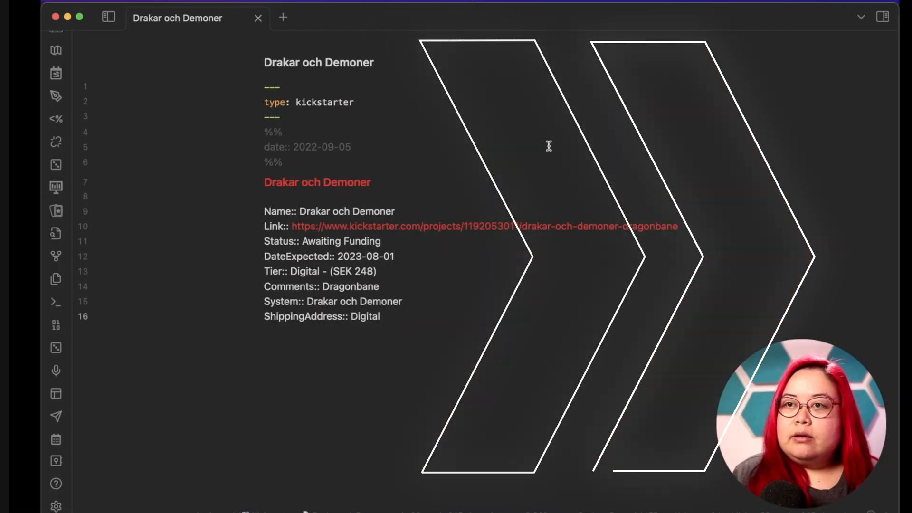
# - Open the Kickstarters I've Backed note in a split pane beside the Drakar och Demoner note
pyautogui.click(540, 146)
pyautogui.press('super+o')
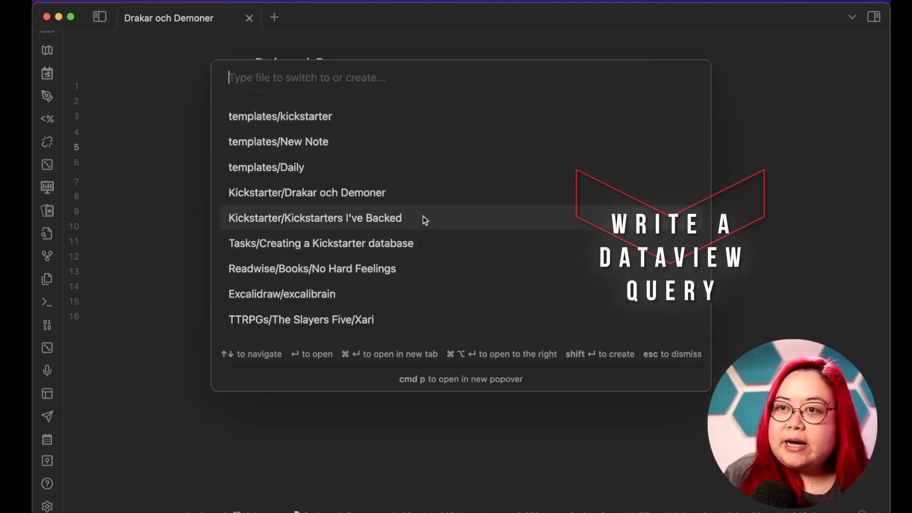
pyautogui.press('super+alt+Return')
# - Insert a dataview code block in the Kickstarters I've Backed note and begin its query with TABLE
pyautogui.press('Return')
pyautogui.press('Return')
pyautogui.write('```')
pyautogui.press('Return')
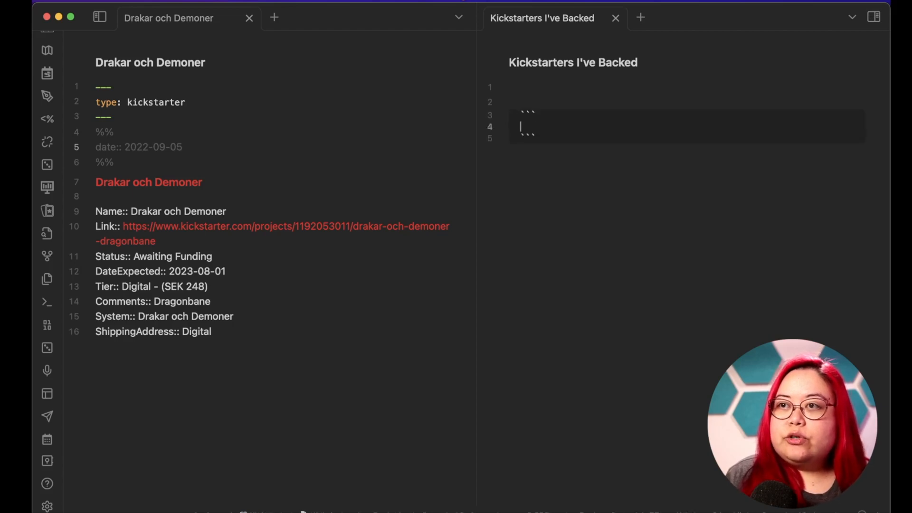
pyautogui.press('Up')
pyautogui.write('dataview TABLE')
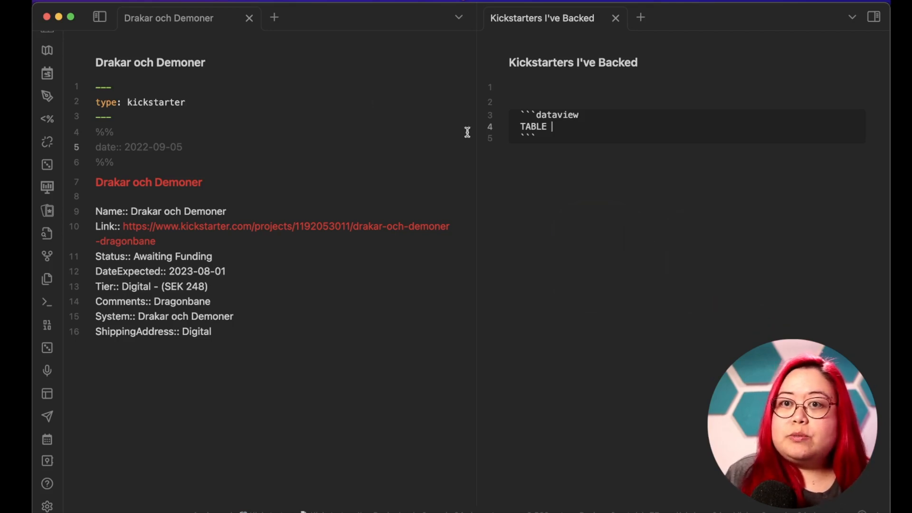
# - Add Link, Status, DateExpected and ShippingAddress as the columns of the TABLE query
pyautogui.write('Link')
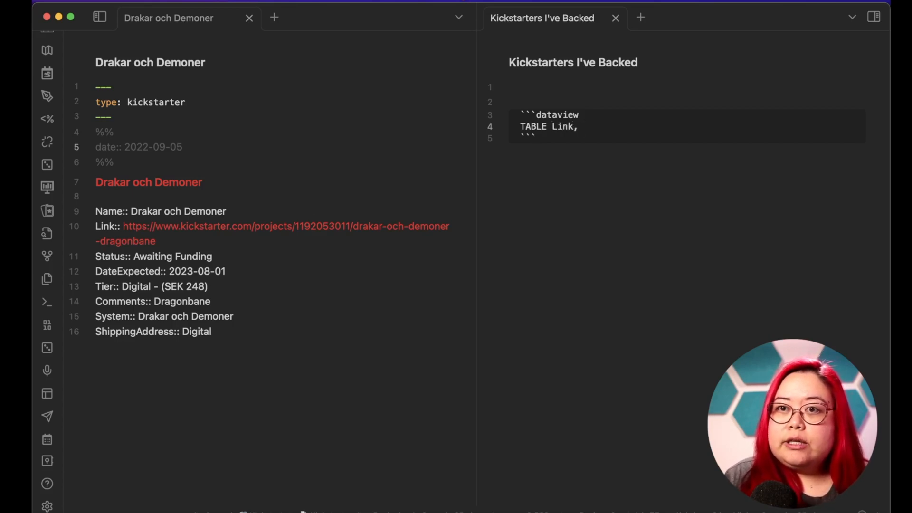
pyautogui.write(', Statu')
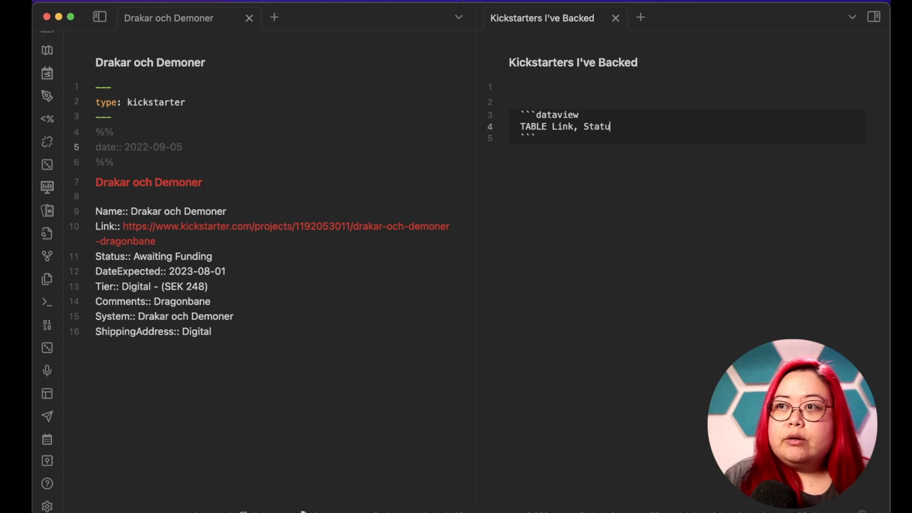
pyautogui.write('s, DateEx')
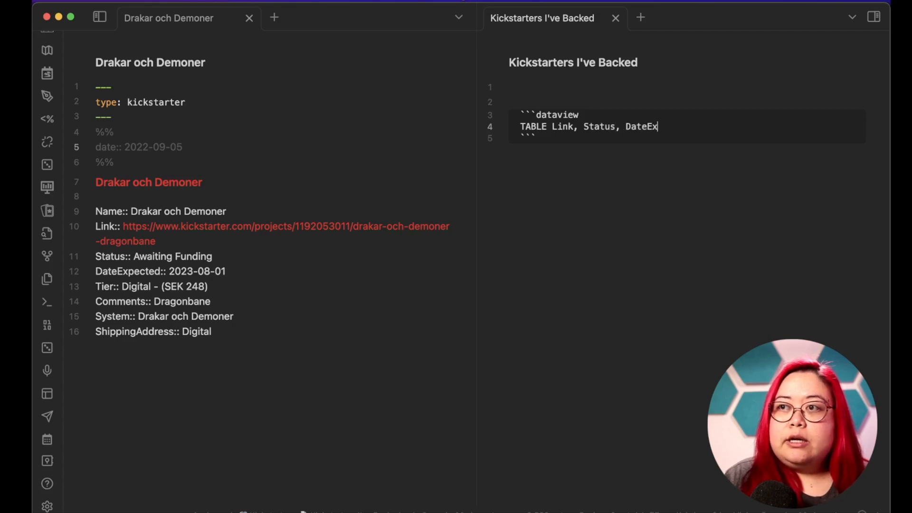
pyautogui.write('pected, Shippi')
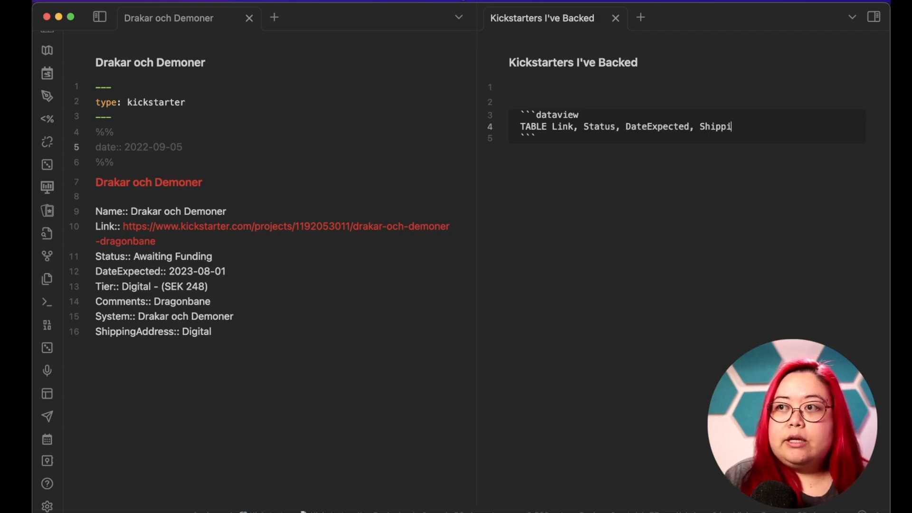
pyautogui.write('ngAddress')
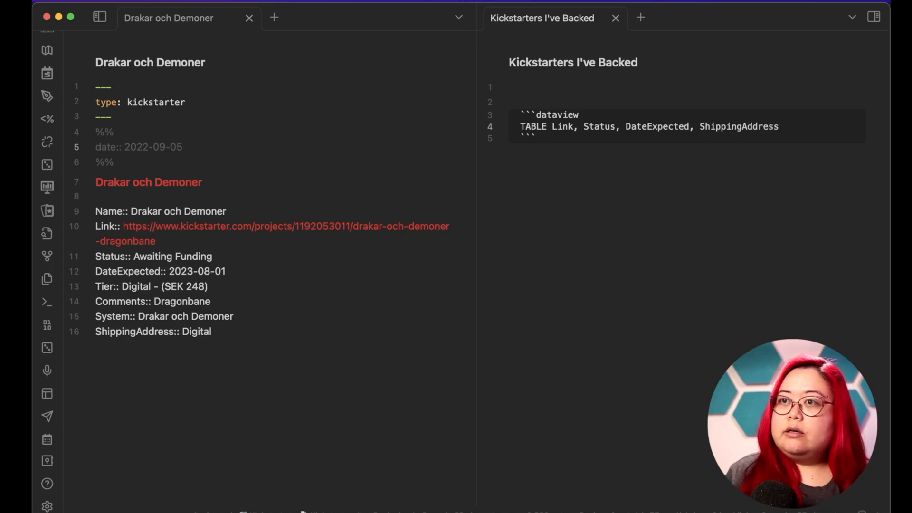
# - Set the query's source to the Kickstarter folder with from "Kickstarter"
pyautogui.write(' from "Kickstarer')
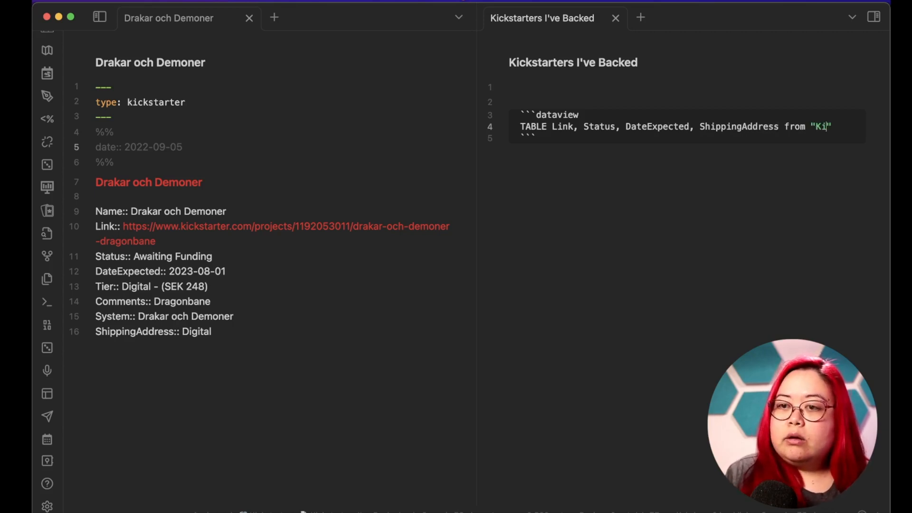
pyautogui.press('BackSpace')
pyautogui.press('BackSpace')
pyautogui.write('ter')
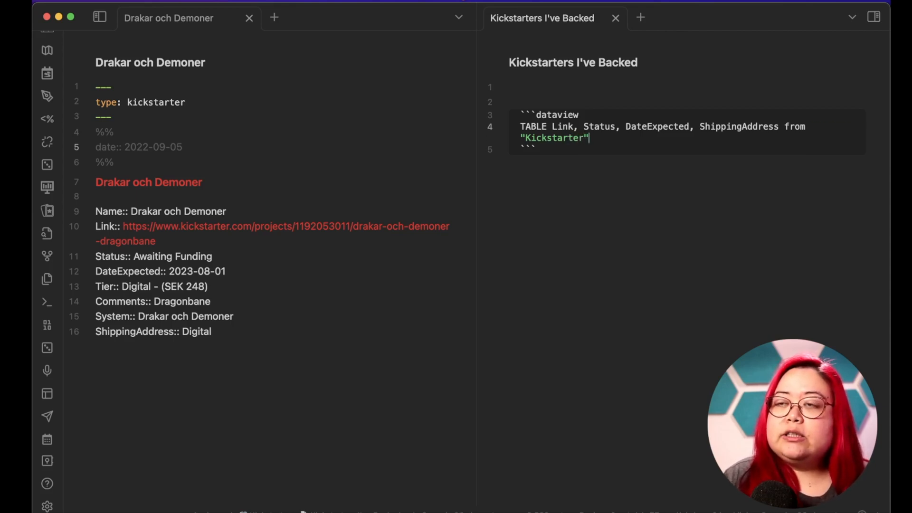
# - Add the line "sort DateExpected desc" to the query and view the rendered table
pyautogui.press('Return')
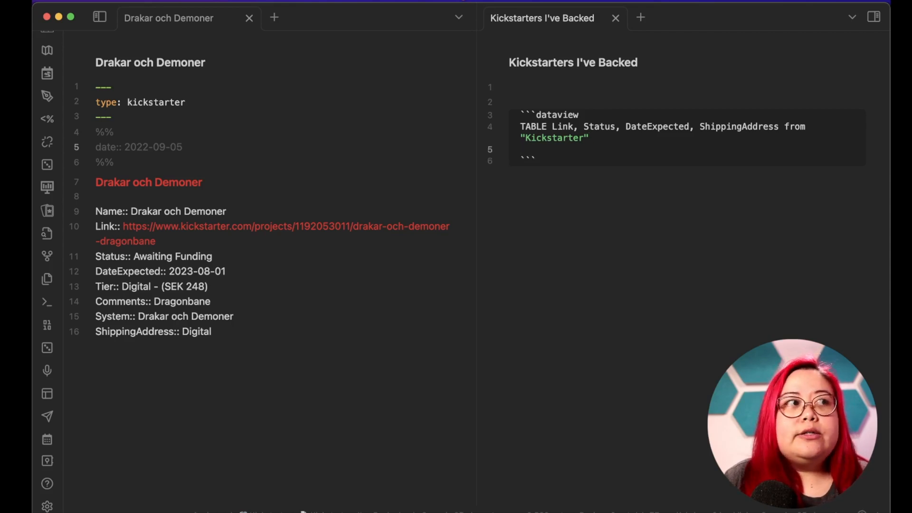
pyautogui.write('sort DateExpected')
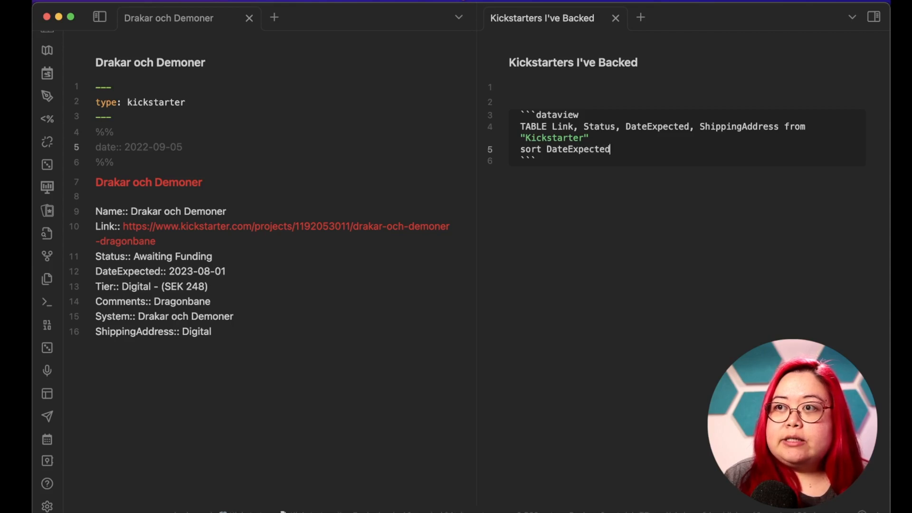
pyautogui.write(' desc')
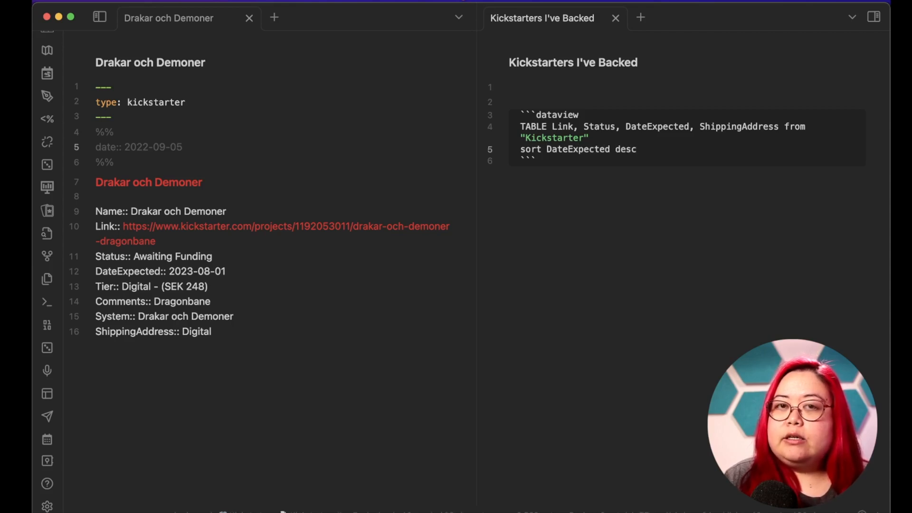
pyautogui.press('Up')
pyautogui.press('Up')
pyautogui.press('Up')
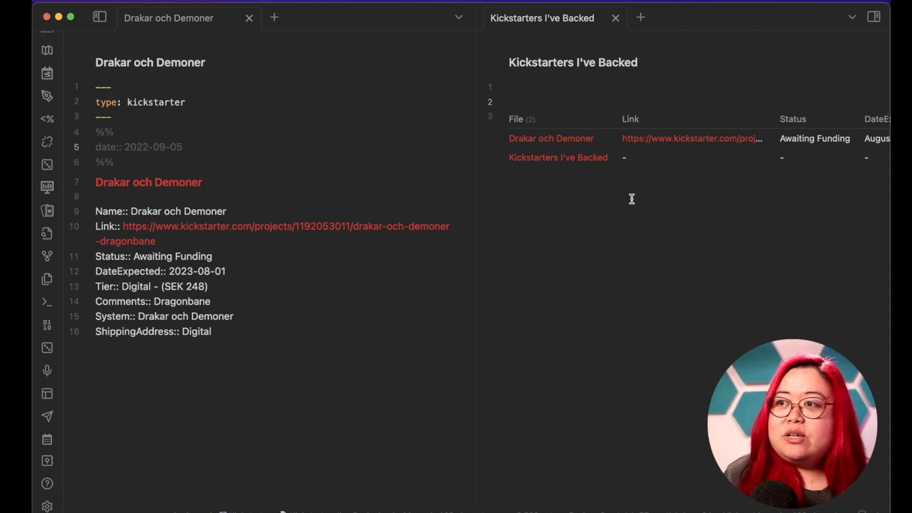
# - Add the filter line where type="kickstarter" above the sort line and check all columns of the rendered table
pyautogui.press('Down')
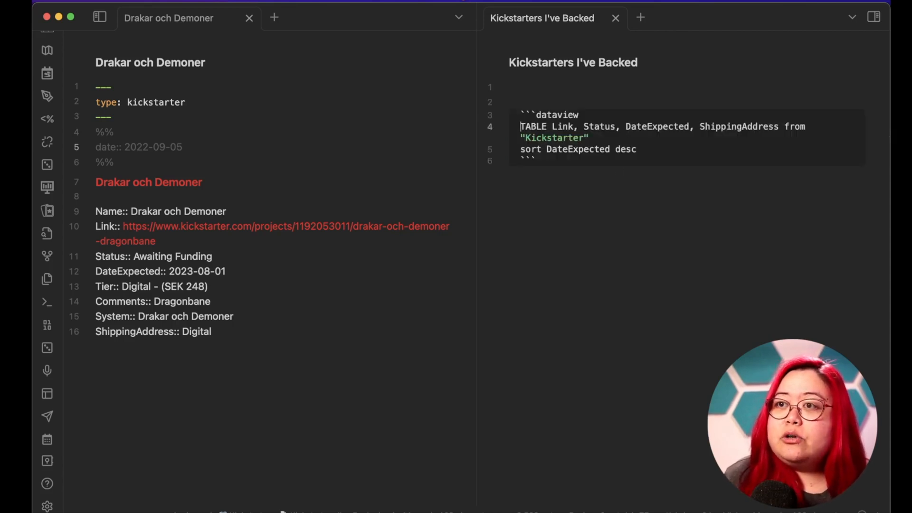
pyautogui.press('End')
pyautogui.press('Return')
pyautogui.write('where type!="kickstarter')
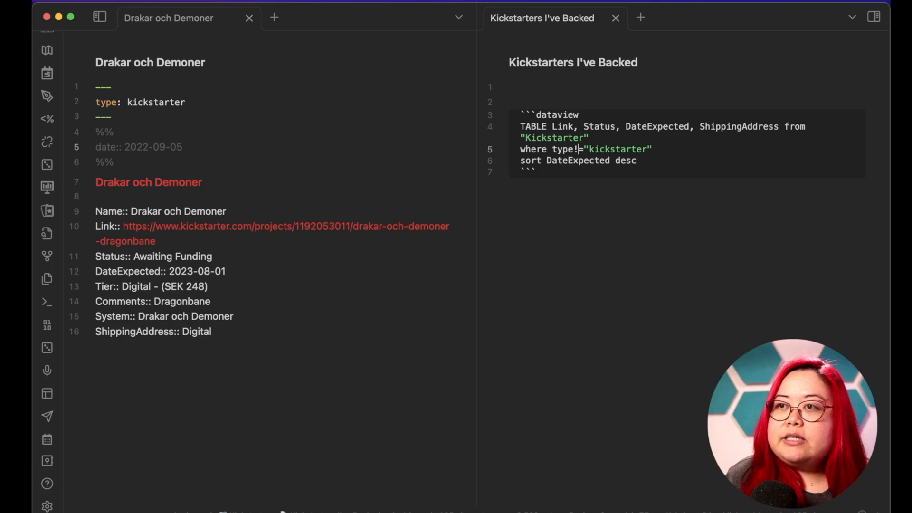
pyautogui.press('Up')
pyautogui.press('Up')
pyautogui.press('Up')
pyautogui.press('Up')
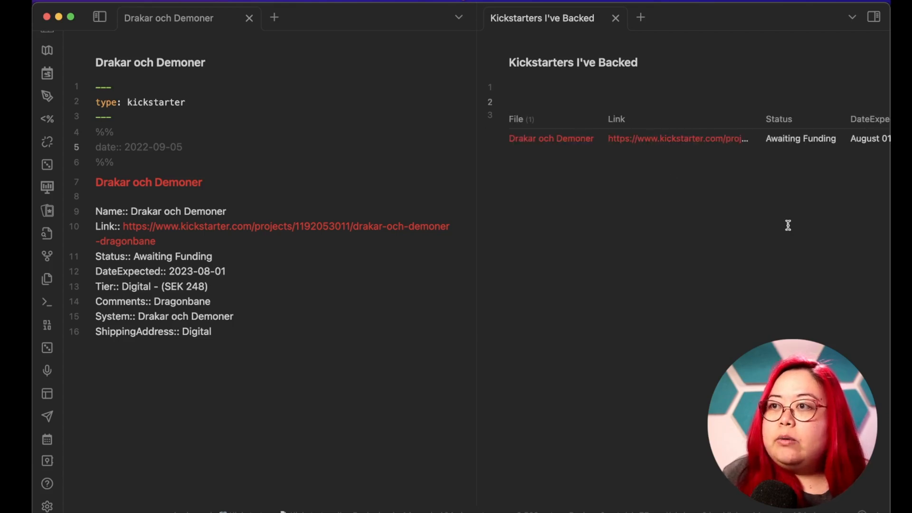
pyautogui.hscroll(5, 702, 153)
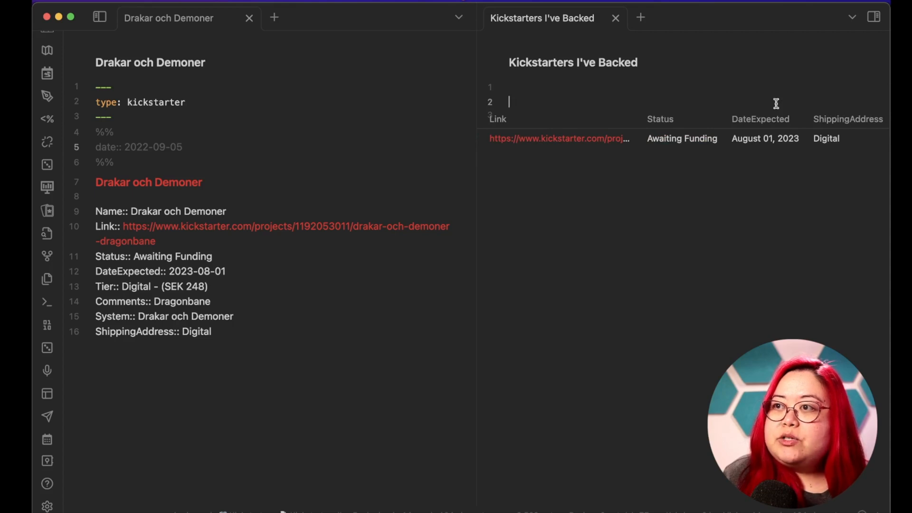
# - Alias the DateExpected column as "Expected" and the ShippingAddress column as "Address" in the query, and check the rendered headers
pyautogui.press('Down')
pyautogui.press('Down')
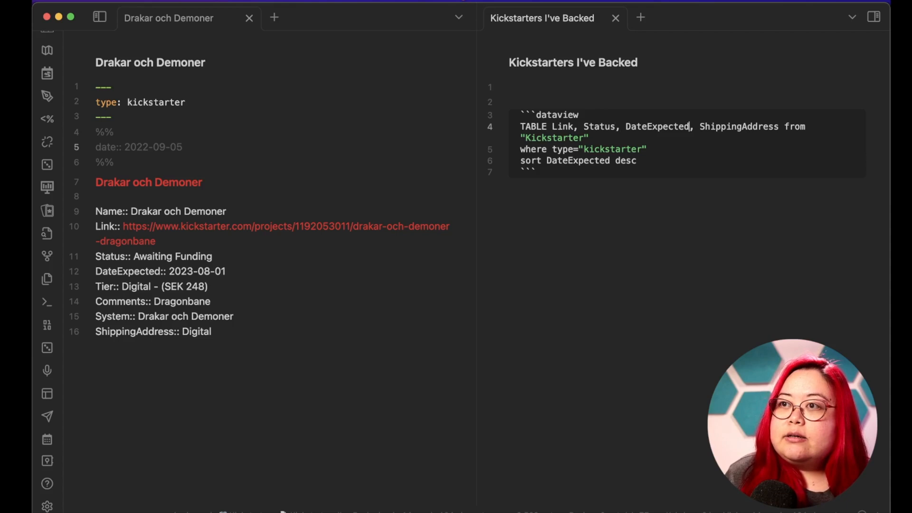
pyautogui.write('as ""')
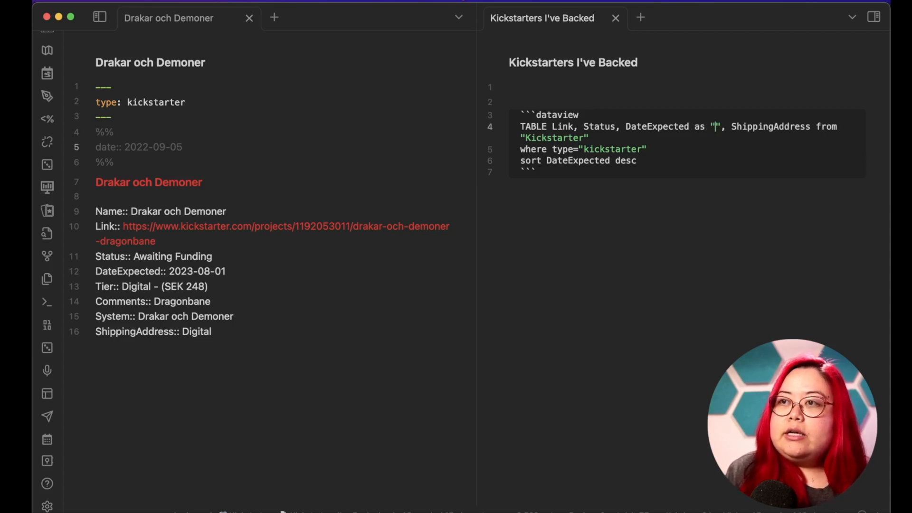
pyautogui.write('Expected')
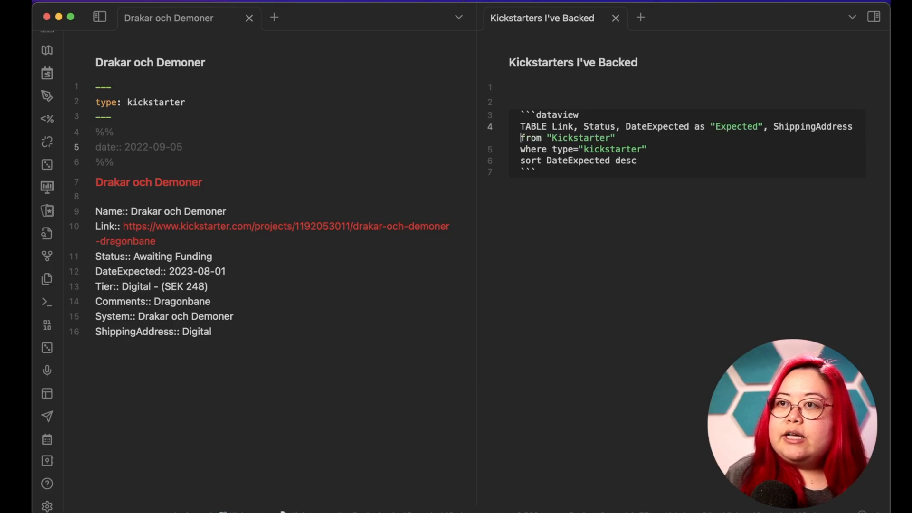
pyautogui.write(', ShippingAddress as "" ')
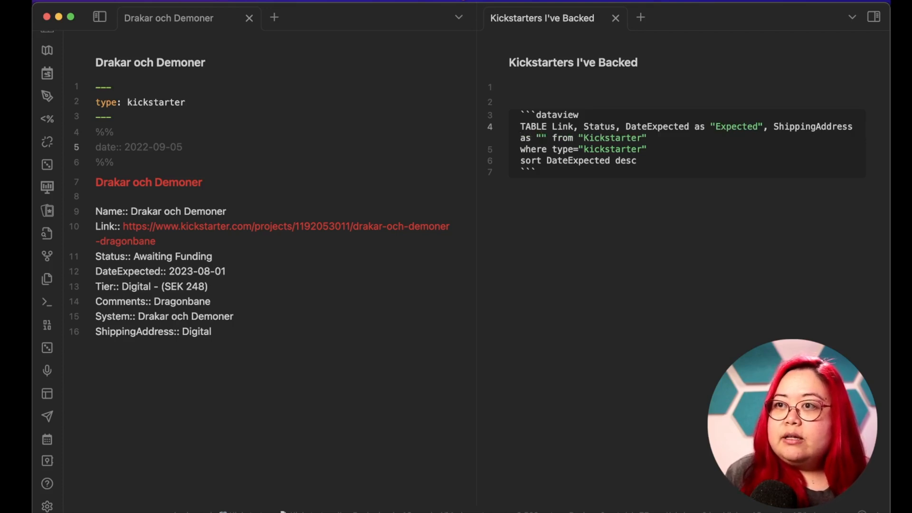
pyautogui.write('Address')
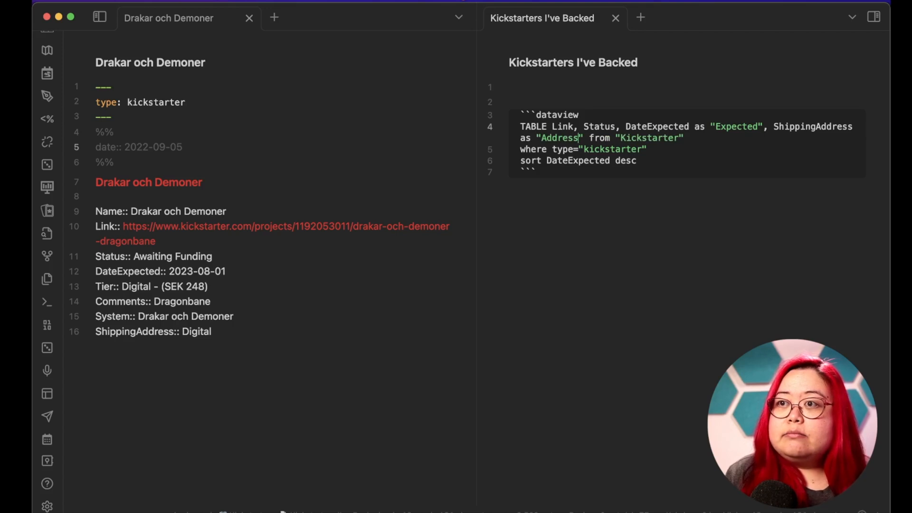
pyautogui.press('Up')
pyautogui.press('Up')
pyautogui.press('Up')
pyautogui.hscroll(3, 859, 142)
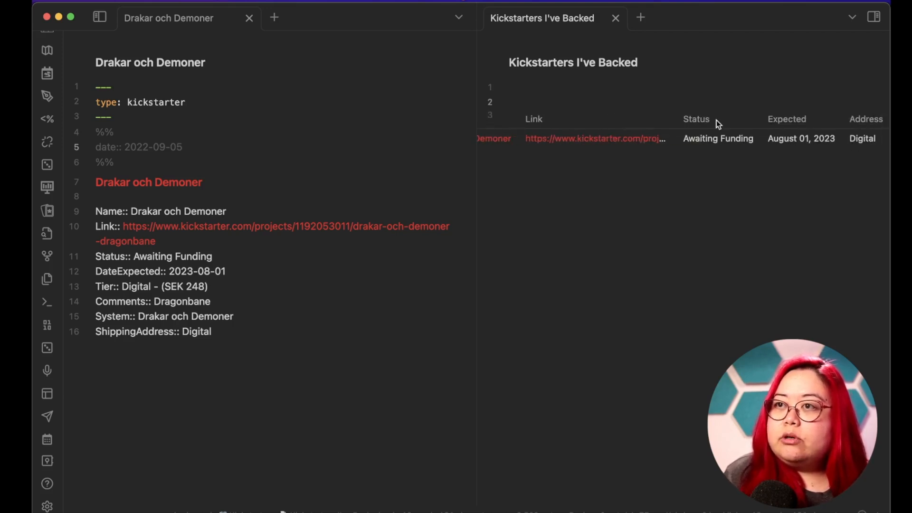
# - Change the ShippingAddress column's alias to "Shipped to" and render the table again
pyautogui.press('Down')
pyautogui.press('Down')
pyautogui.press('Down')
pyautogui.press('super+Right')
pyautogui.press('super+Left')
pyautogui.hotkey('alt', 'Right')
pyautogui.hotkey('alt', 'Right')
pyautogui.hotkey('alt', 'shift', 'Right')
pyautogui.write('Shipped ')
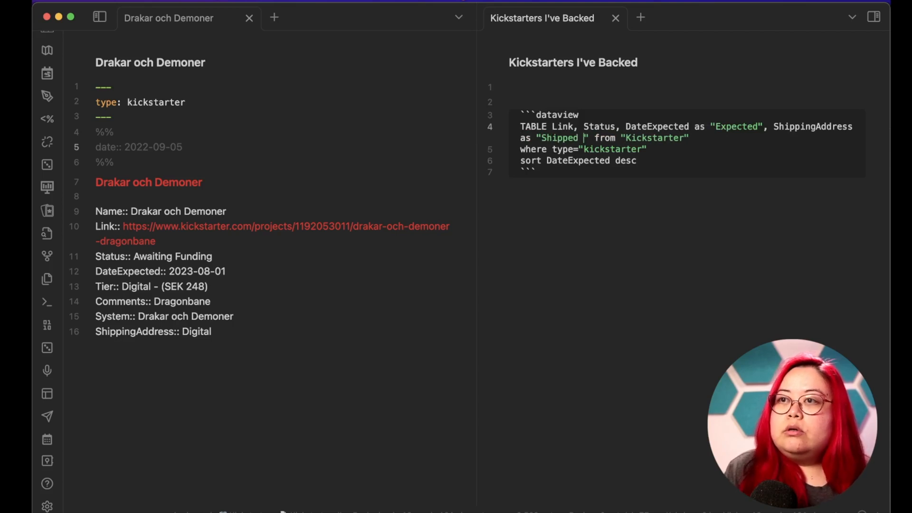
pyautogui.write('to')
pyautogui.press('Up')
pyautogui.press('Up')
pyautogui.press('Up')
pyautogui.press('Down')
pyautogui.press('Down')
pyautogui.hotkey('alt', 'Right')
pyautogui.hotkey('alt', 'Right')
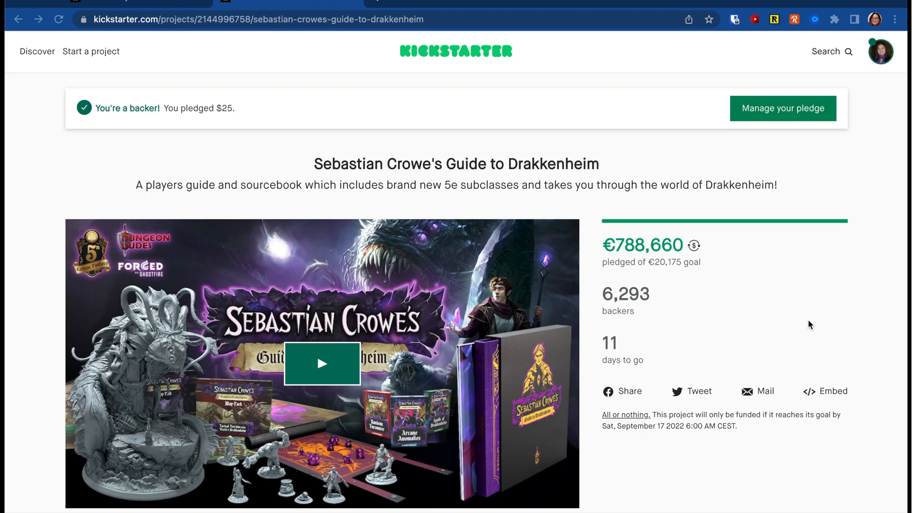
# - Look up the delivery estimate on the Sebastian Crowe's Guide to Drakkenheim Kickstarter page and complete its note's DateExpected:: as 2023-09-01
pyautogui.scroll(-10, 807, 320)
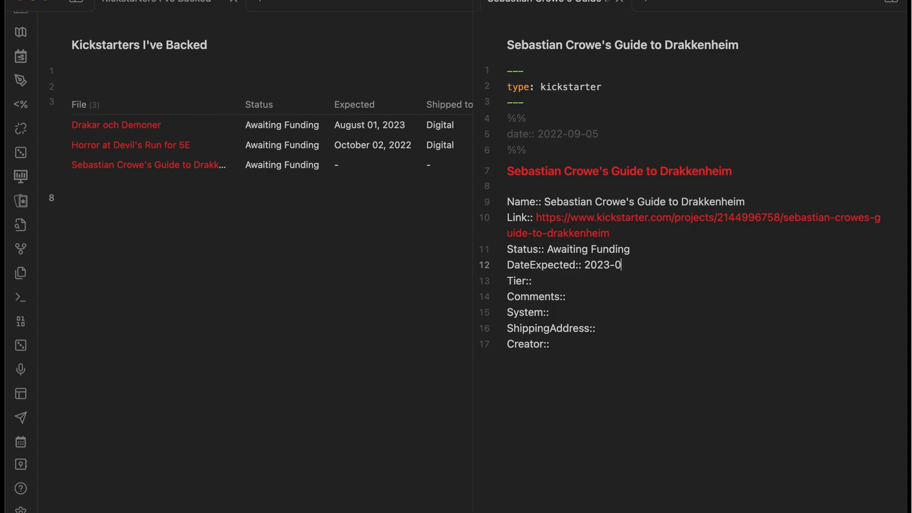
pyautogui.write('9-01')
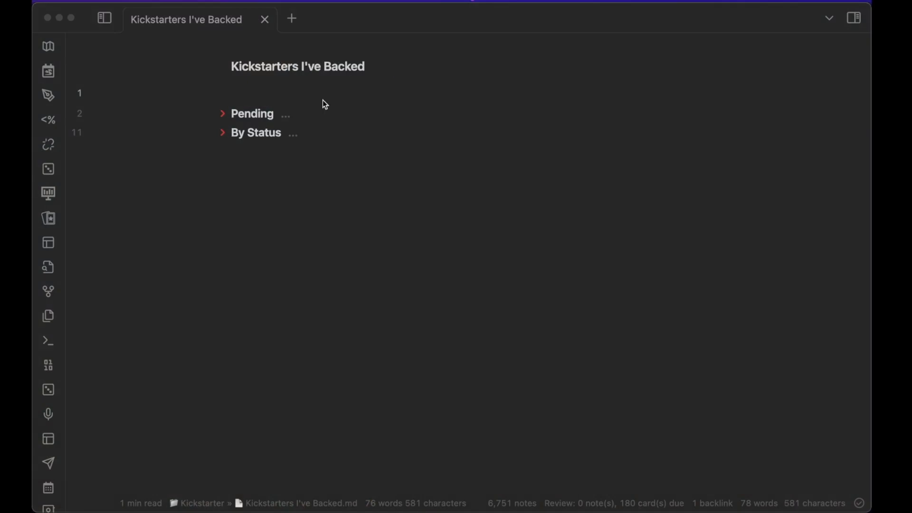
# - Expand the Pending section of the Kickstarters I've Backed note and look over its table of projects
pyautogui.click(222, 114)
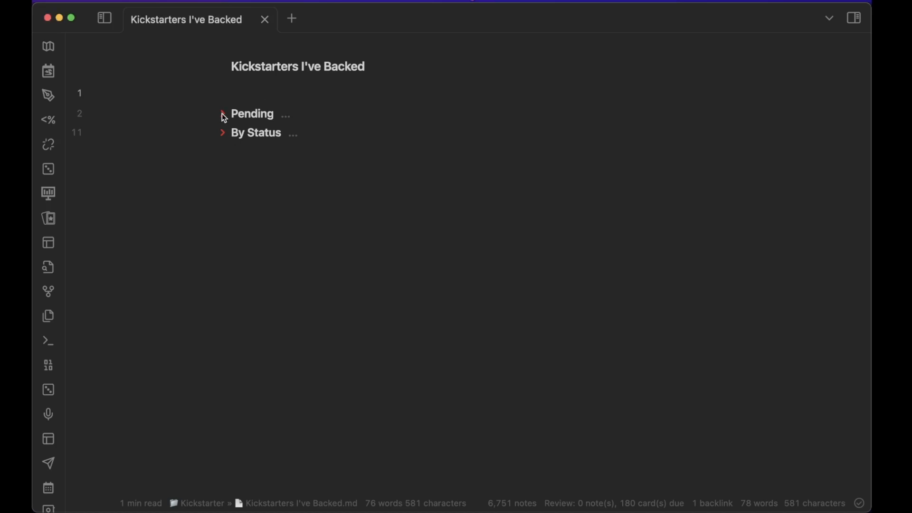
pyautogui.click(222, 114)
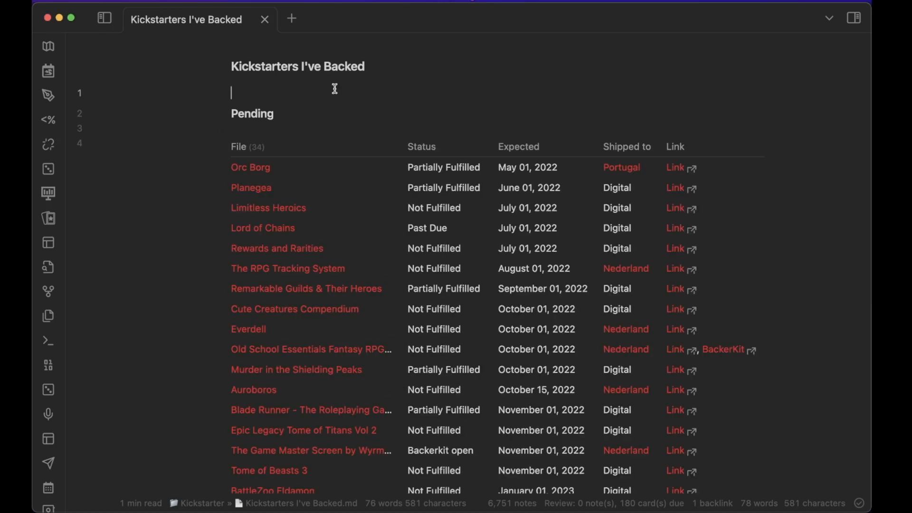
pyautogui.scroll(-1, 734, 145)
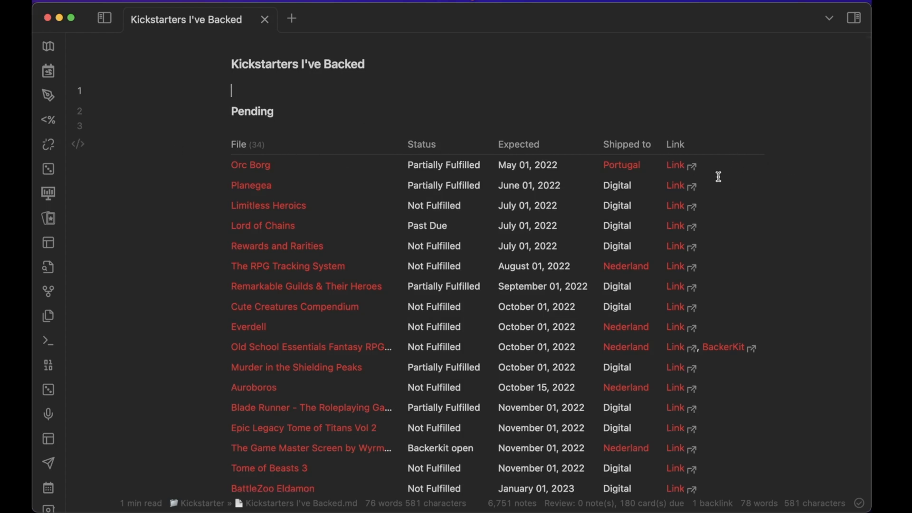
# - Reveal the Dataview query behind the Pending table for review, and return the section to its rendered view
pyautogui.click(443, 138)
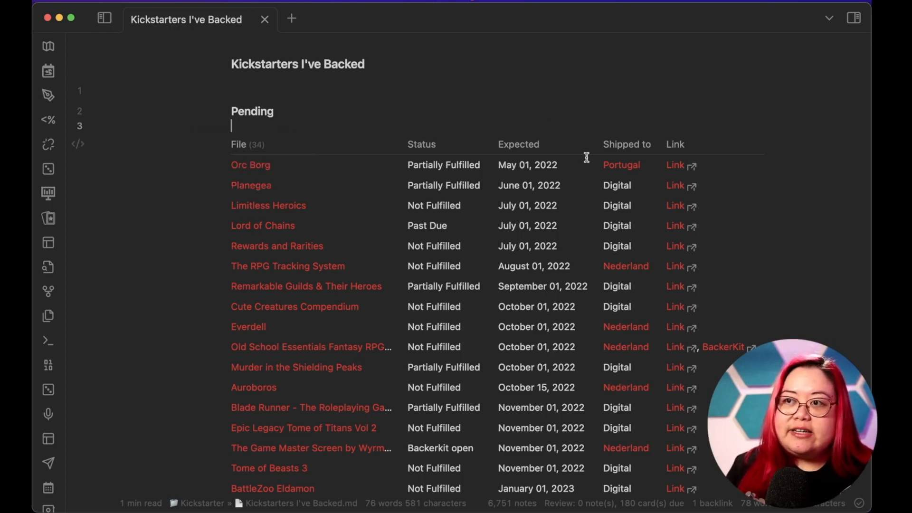
pyautogui.press('Down')
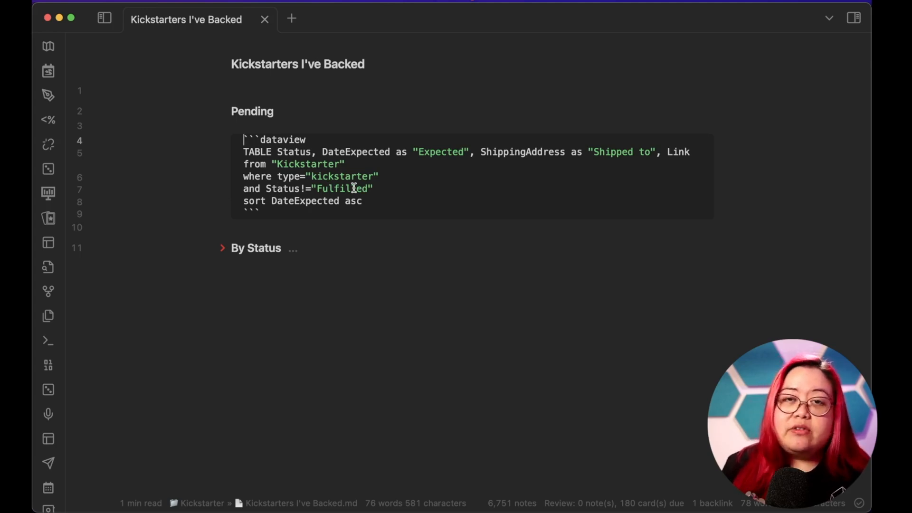
pyautogui.click(347, 116)
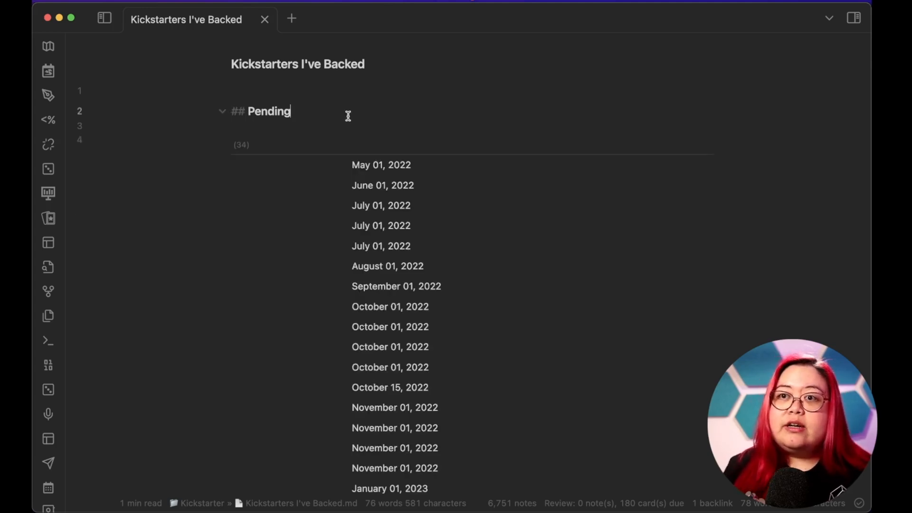
# - Collapse the Pending section, expand By Status, and look over the tables of projects grouped by status
pyautogui.click(222, 111)
pyautogui.click(222, 131)
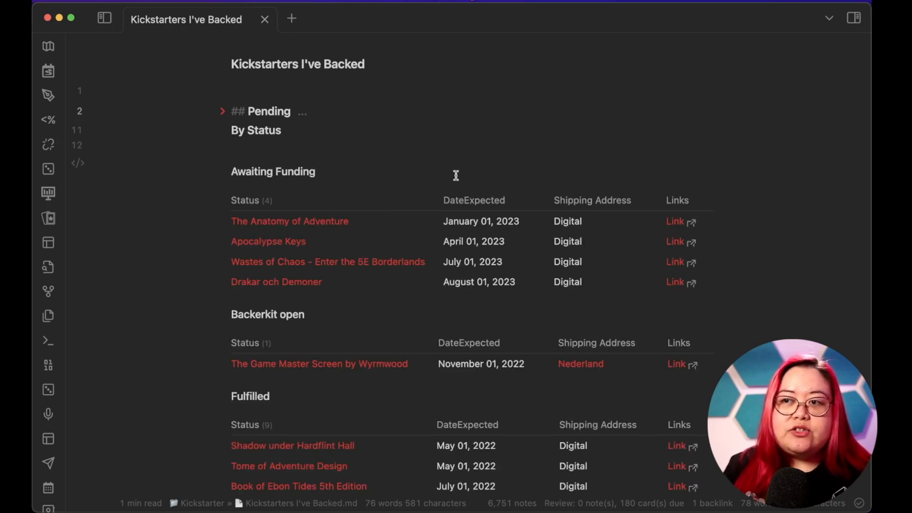
pyautogui.scroll(-1, 454, 191)
pyautogui.scroll(-2, 455, 192)
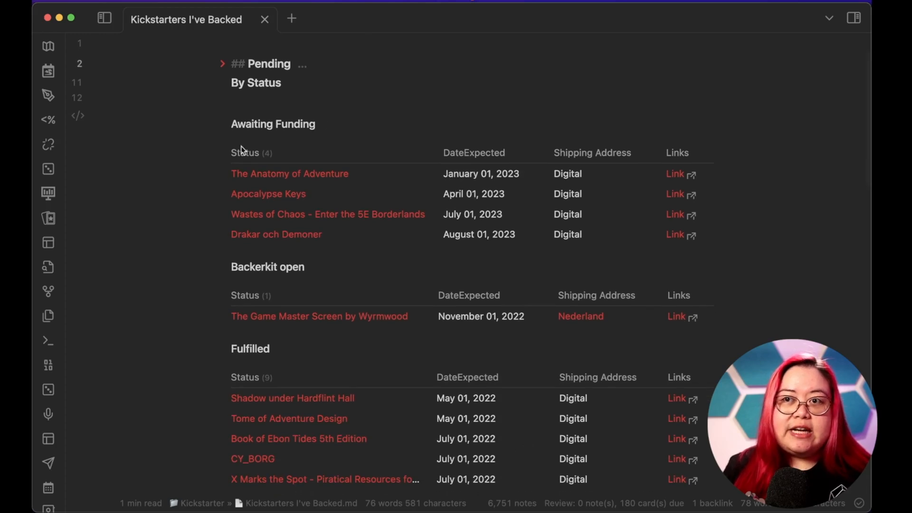
pyautogui.scroll(-5, 349, 180)
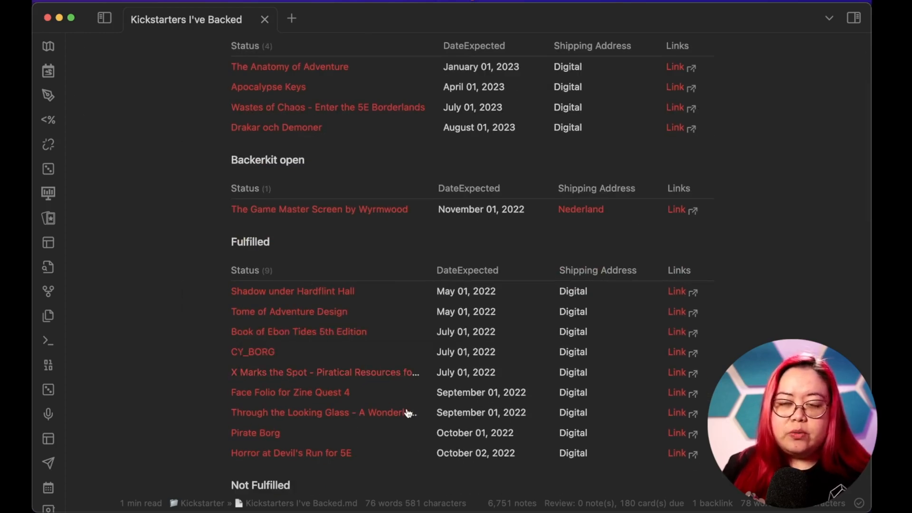
pyautogui.scroll(7, 354, 175)
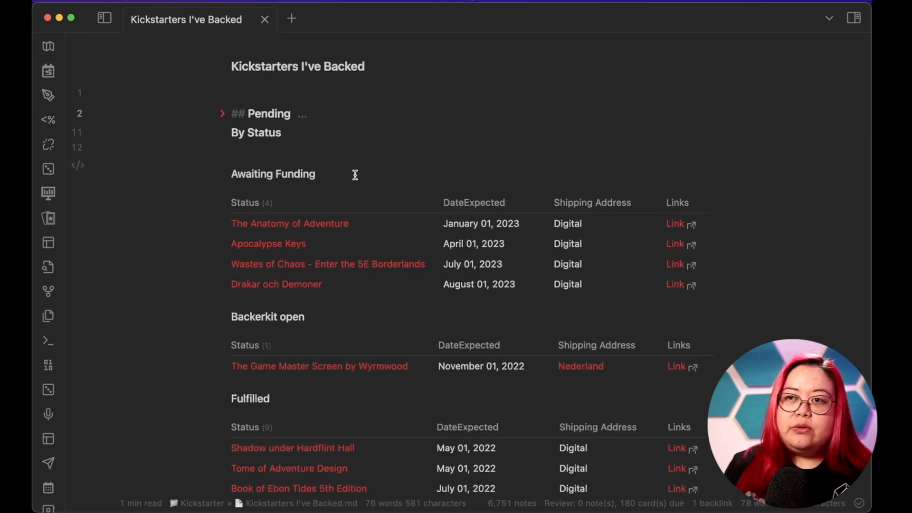
# - Reveal the dataviewjs code behind the By Status tables for review, and return to the rendered tables
pyautogui.click(427, 143)
pyautogui.press('Down')
pyautogui.press('Down')
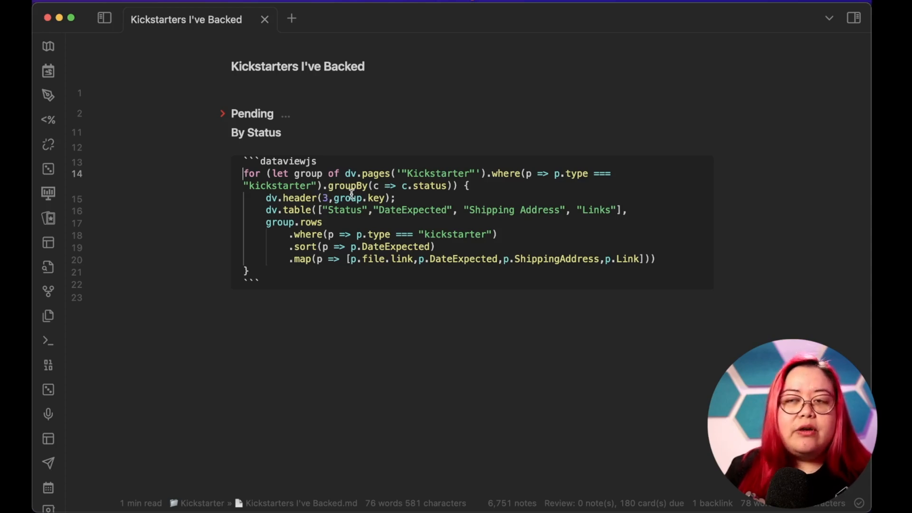
pyautogui.click(308, 144)
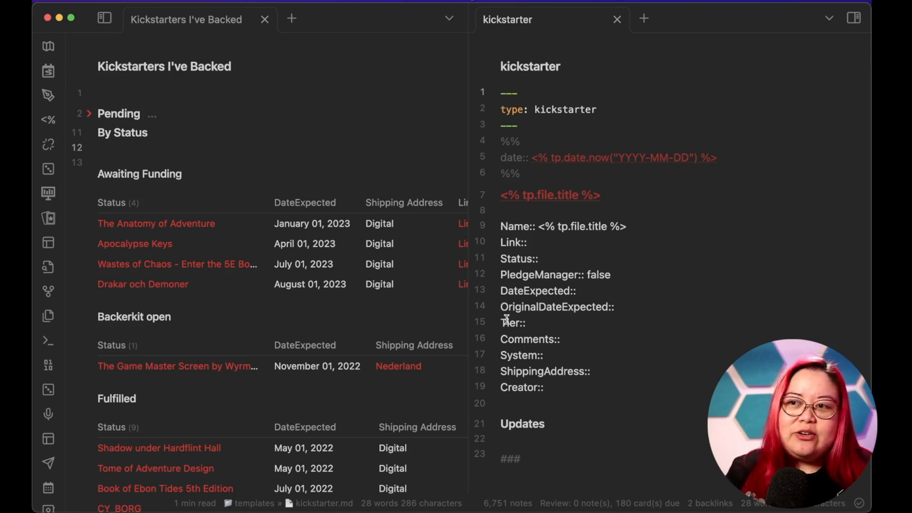
# - Review the kickstarter template's metadata fields, including Tier, Creator and System, and its Updates section
pyautogui.moveTo(502, 323); pyautogui.dragTo(537, 324)
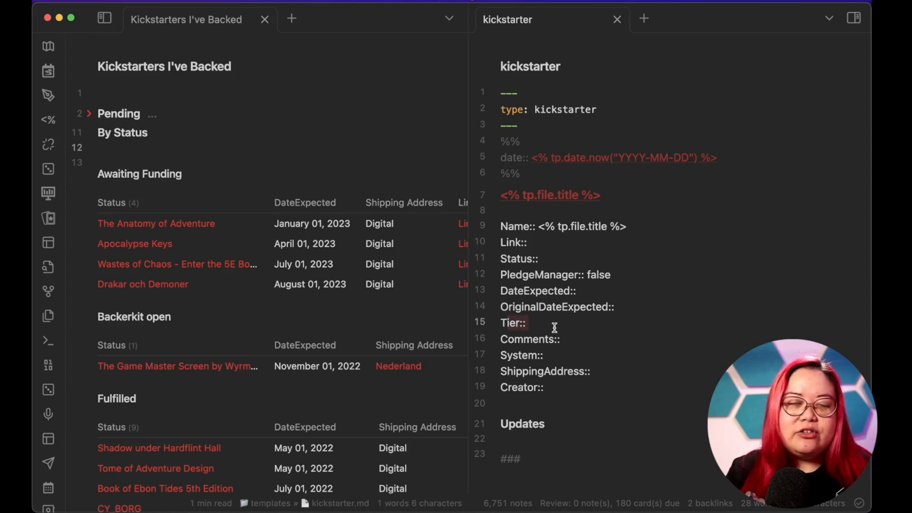
pyautogui.click(554, 325)
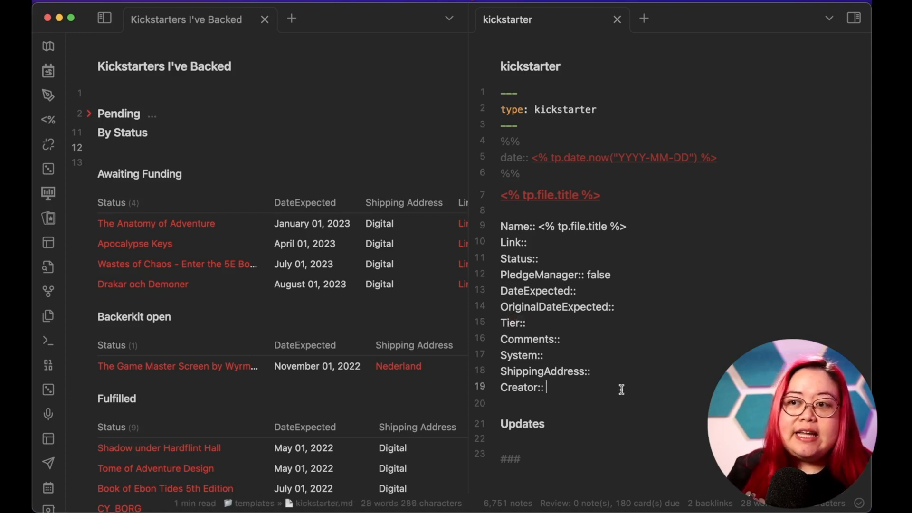
pyautogui.scroll(-5, 703, 370)
pyautogui.click(686, 384)
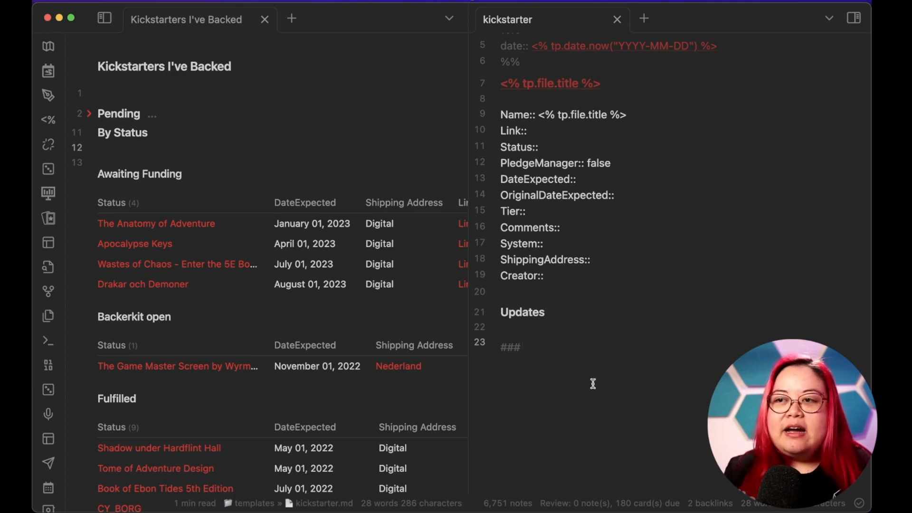
pyautogui.moveTo(501, 242); pyautogui.dragTo(545, 249)
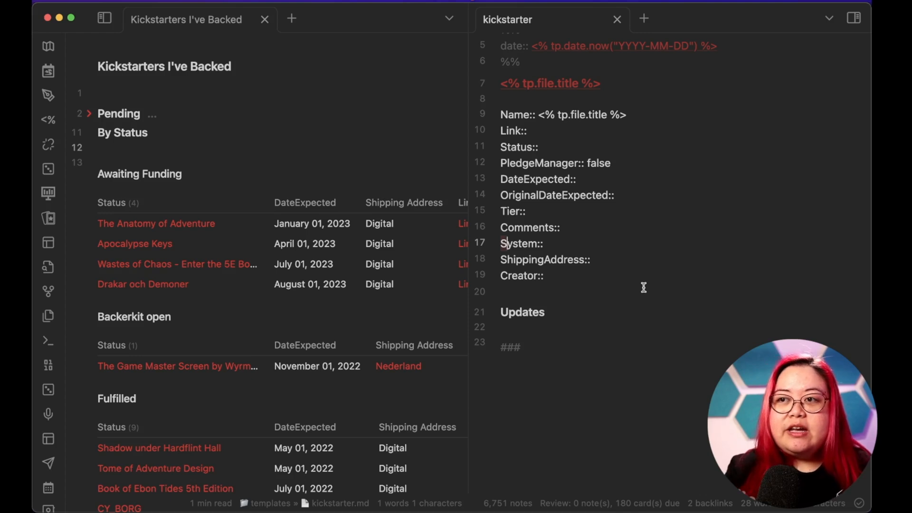
# - Open the Data model note in a split pane and group the kickstarter template's tab with Kickstarters I've Backed
pyautogui.press('super+o')
pyautogui.write('data mo')
pyautogui.press('BackSpace')
pyautogui.press('BackSpace')
pyautogui.write('model')
pyautogui.press('super+alt+Return')
pyautogui.moveTo(380, 19); pyautogui.dragTo(269, 24)
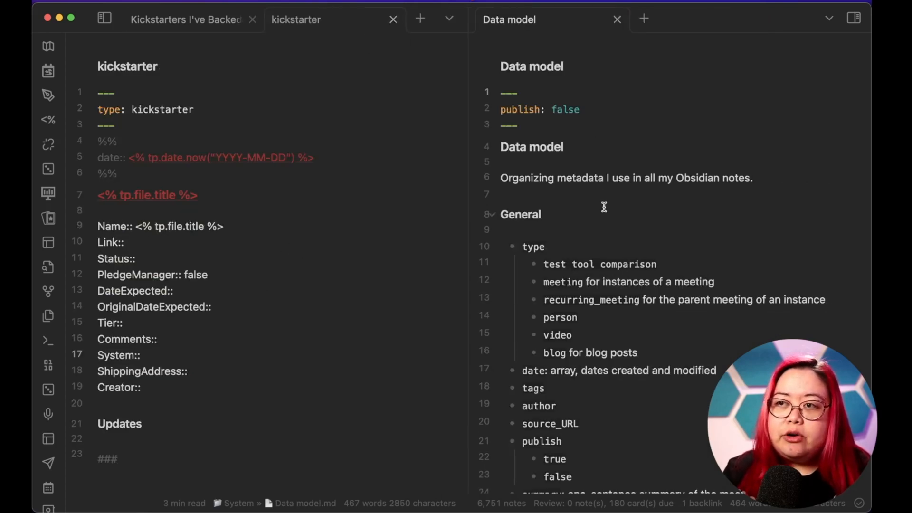
# - Find the Kickstarters section of the Data model note and compare its field definitions and Status values with the template
pyautogui.scroll(-2, 603, 207)
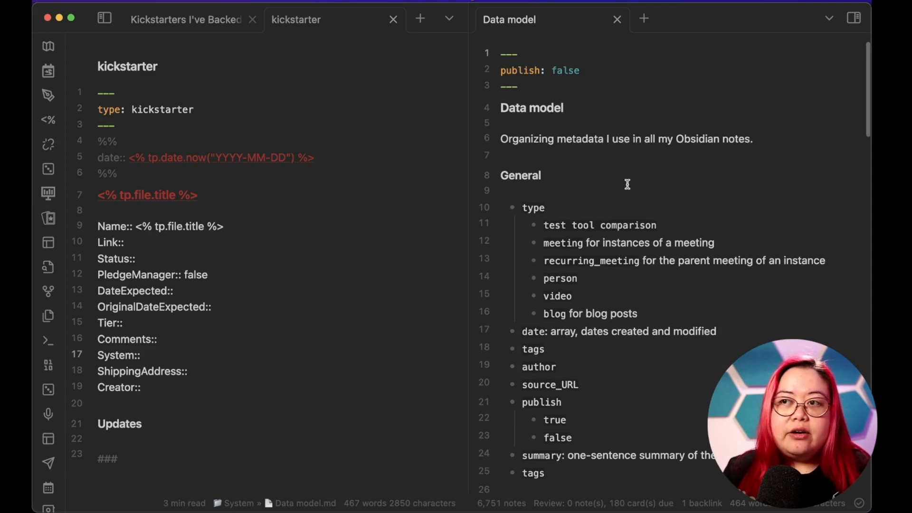
pyautogui.scroll(-20, 616, 138)
pyautogui.scroll(-8, 616, 139)
pyautogui.scroll(8, 615, 138)
pyautogui.scroll(-2, 616, 138)
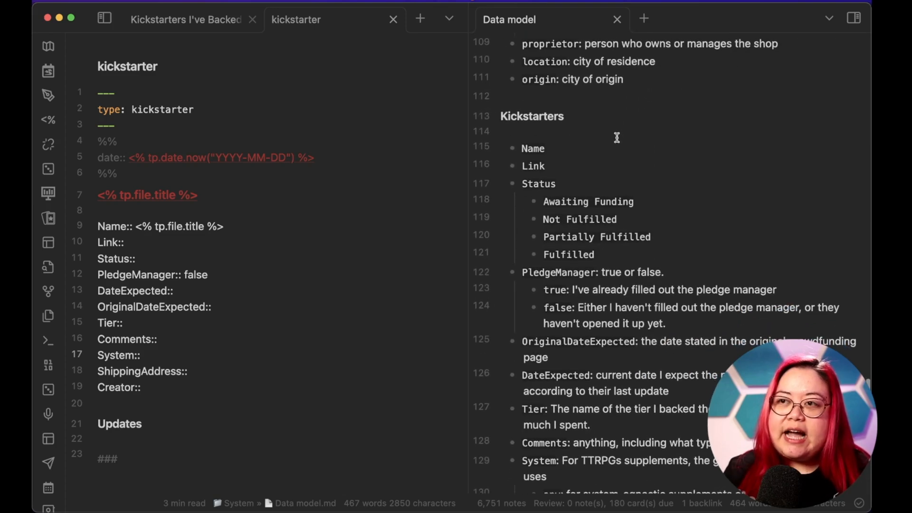
pyautogui.scroll(-1, 616, 138)
pyautogui.scroll(-5, 616, 137)
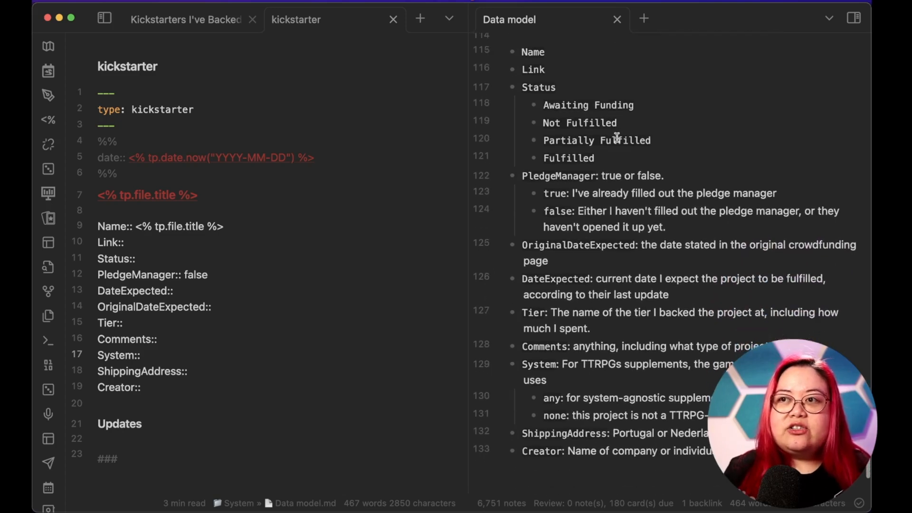
pyautogui.scroll(-5, 152, 395)
pyautogui.moveTo(144, 276); pyautogui.dragTo(97, 131)
pyautogui.click(694, 167)
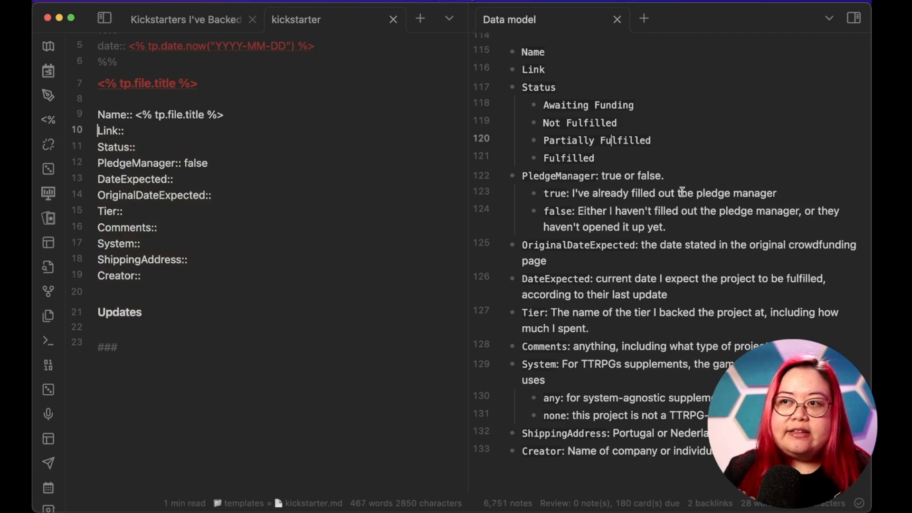
pyautogui.scroll(2, 679, 195)
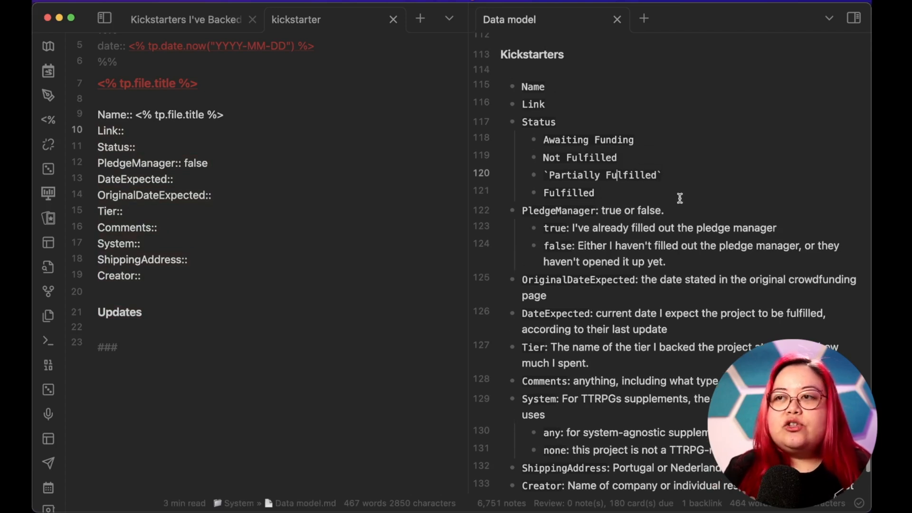
pyautogui.click(596, 127)
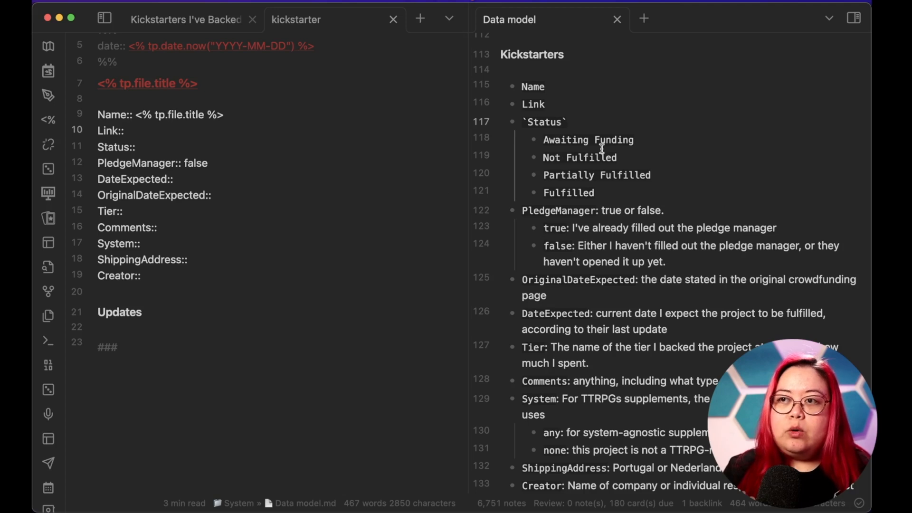
# - Set Status:: to Not Fulfilled in The Game Master Screen by Wyrmwood note, and check the Data model's allowed Status values
pyautogui.click(169, 20)
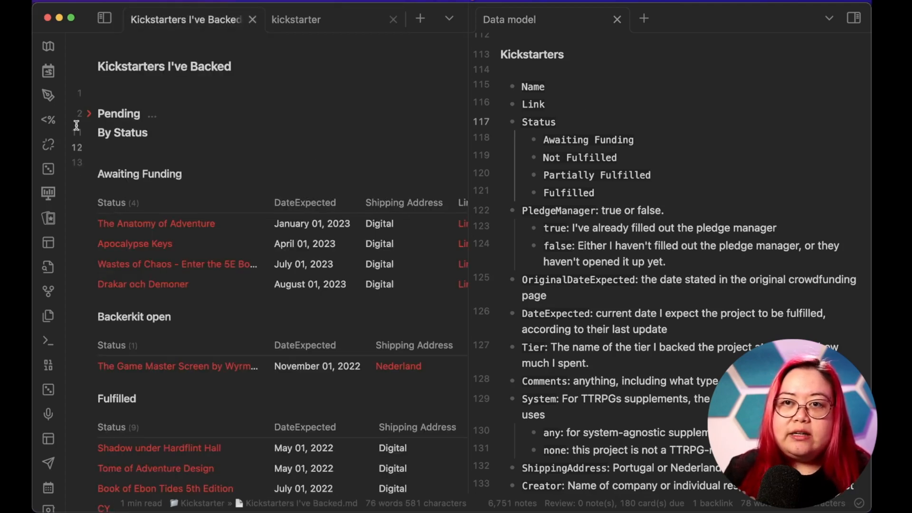
pyautogui.scroll(-3, 200, 265)
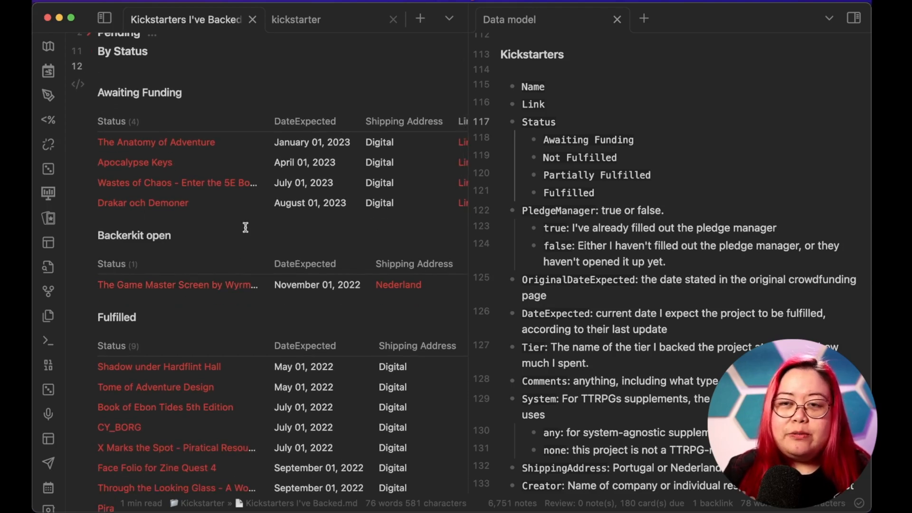
pyautogui.click(173, 287)
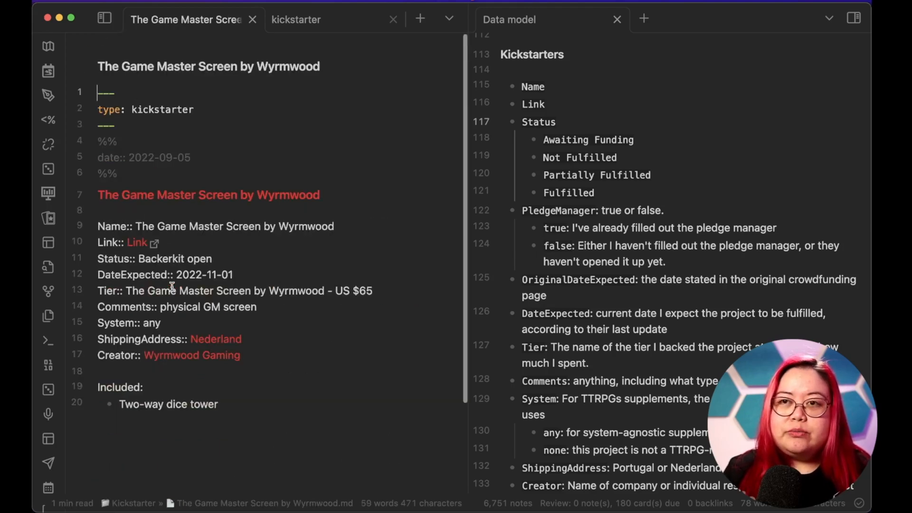
pyautogui.moveTo(135, 257); pyautogui.dragTo(214, 260)
pyautogui.press('BackSpace')
pyautogui.write('Not Fulfilled')
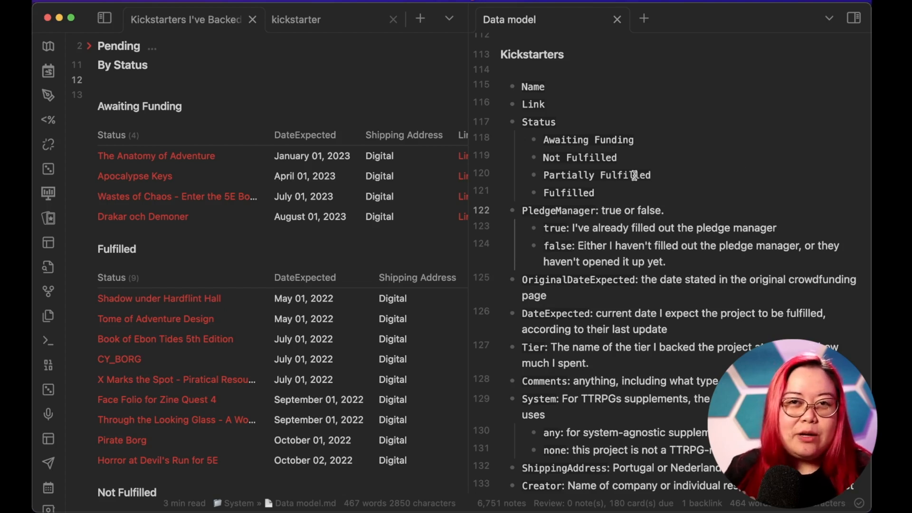
pyautogui.moveTo(611, 192); pyautogui.dragTo(544, 139)
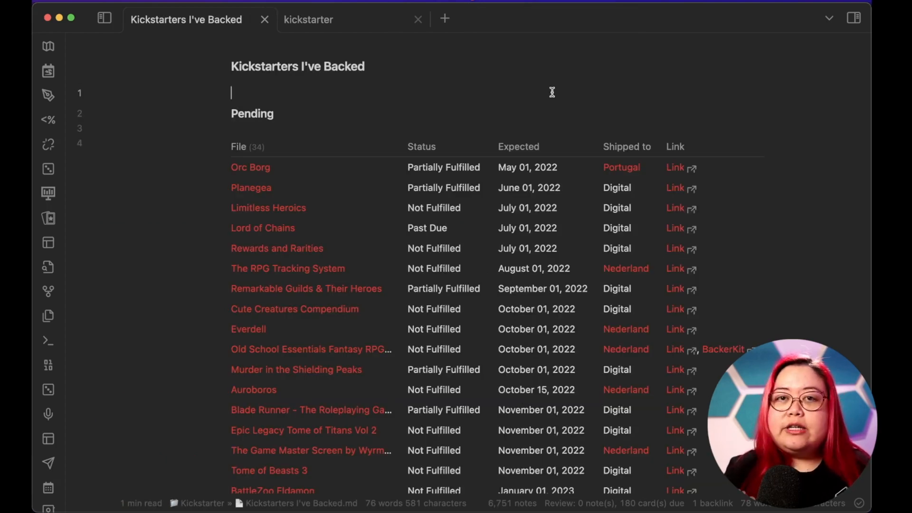
# - Create a note named "My new KS project" with the QuickAdd command Template - Add new Kickstarter project
pyautogui.press('super+p')
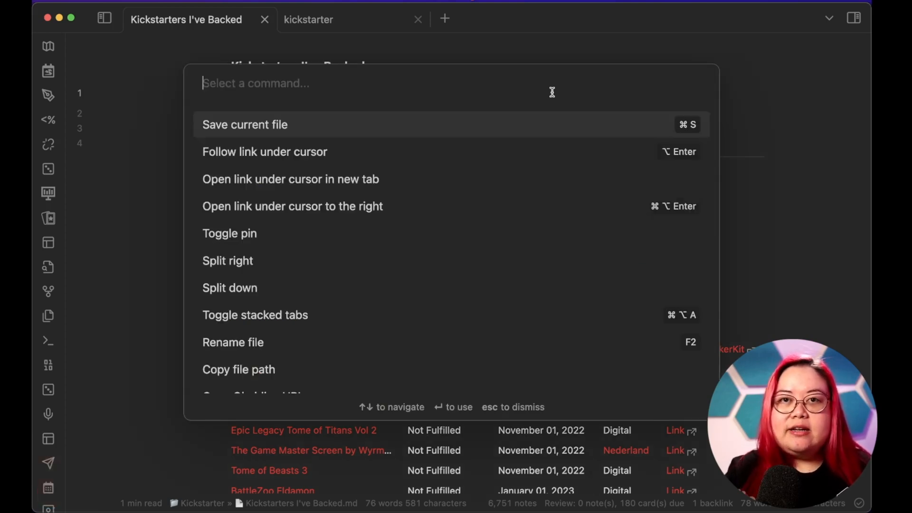
pyautogui.write('kick')
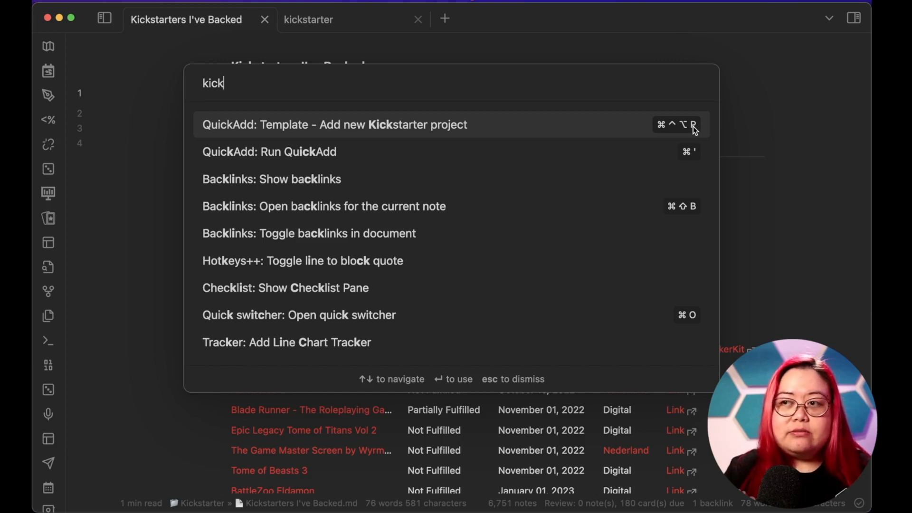
pyautogui.press('Return')
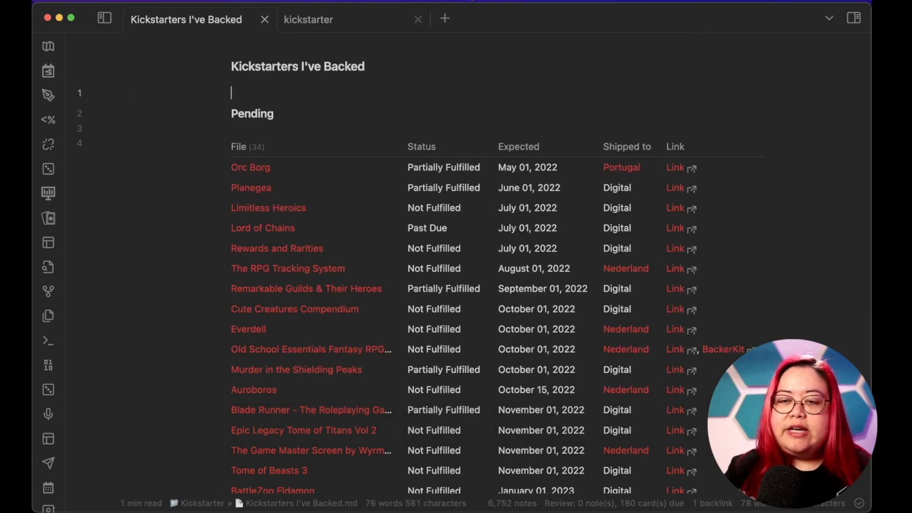
pyautogui.press('ctrl+alt+super+p')
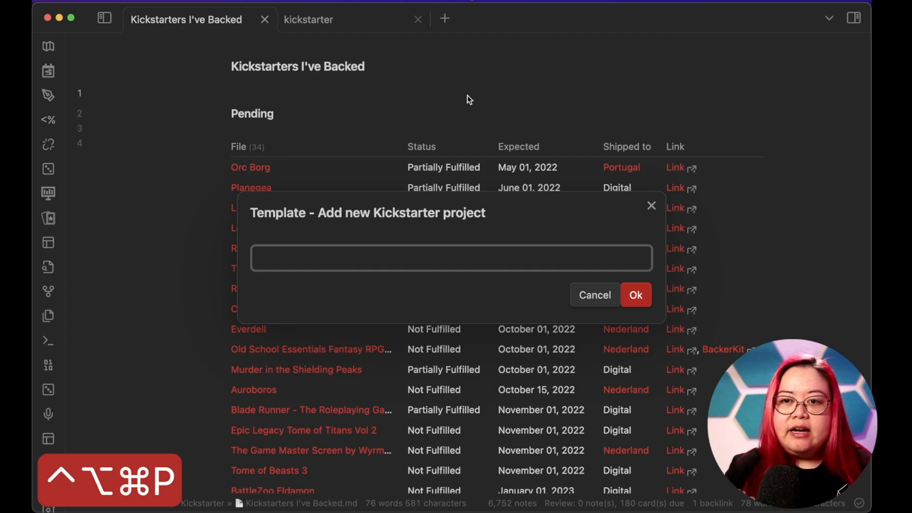
pyautogui.write('My new KS project')
pyautogui.press('Return')
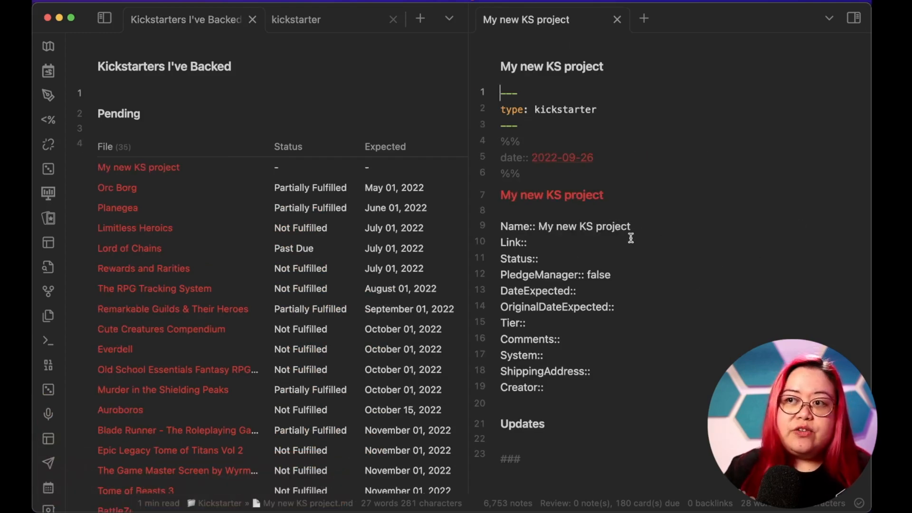
# - Delete the "My new KS project" note and close its empty pane
pyautogui.rightClick(547, 19)
pyautogui.click(583, 387)
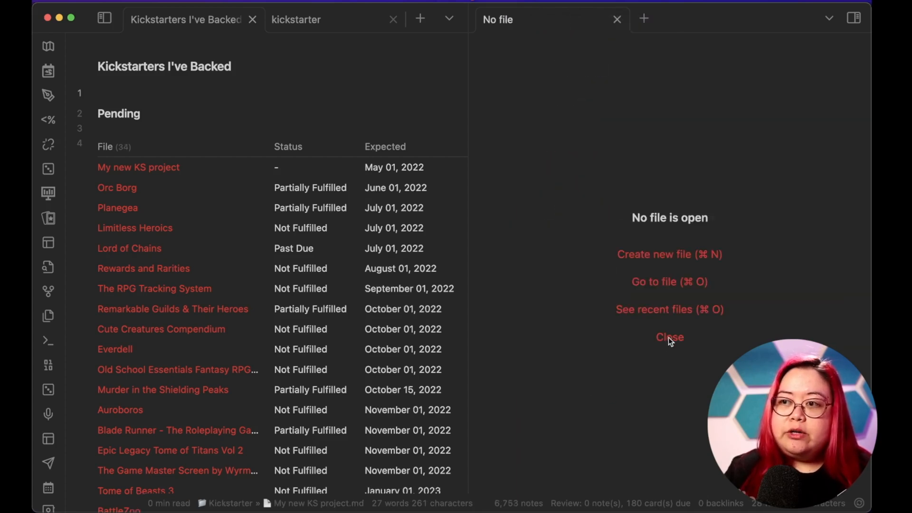
pyautogui.click(669, 338)
# - Start a new button with Button Maker above the Pending heading of Kickstarters I've Backed, named "Create new crowdfunding project"
pyautogui.click(350, 88)
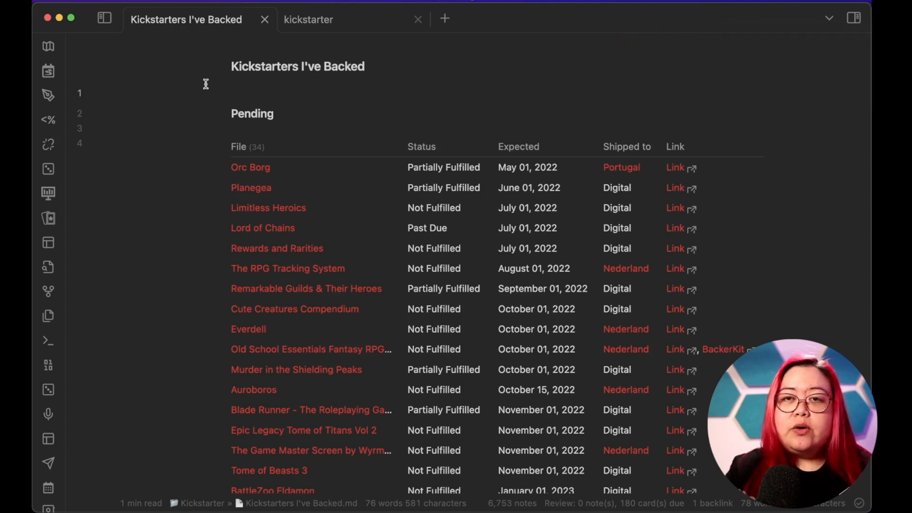
pyautogui.press('super+p')
pyautogui.write('button')
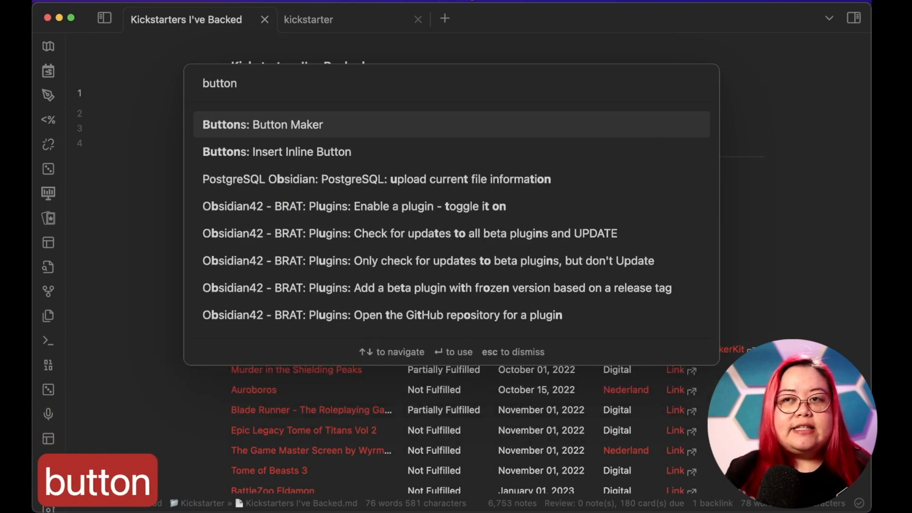
pyautogui.press('Return')
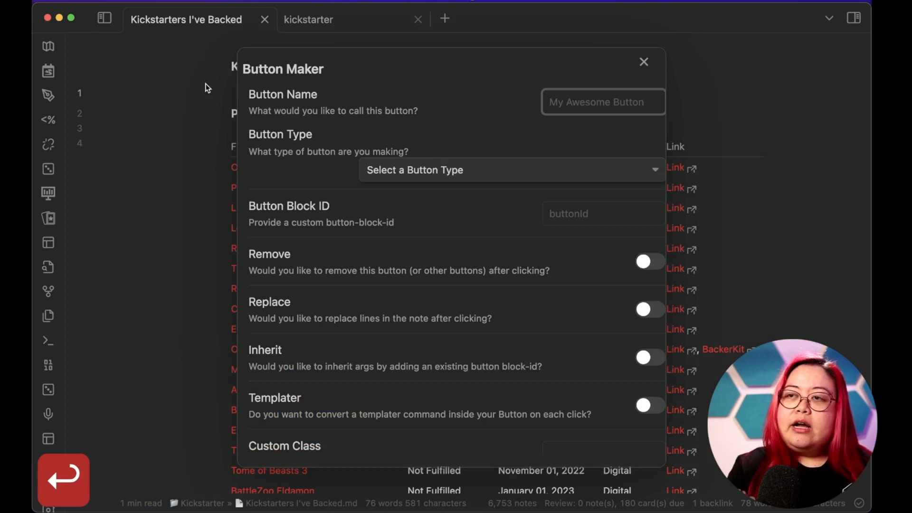
pyautogui.write('Create new crowdf')
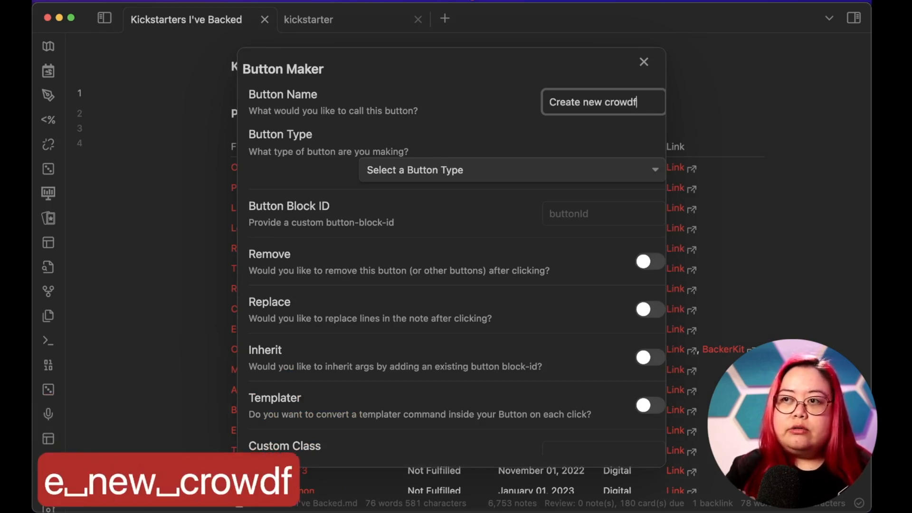
pyautogui.write('unding project')
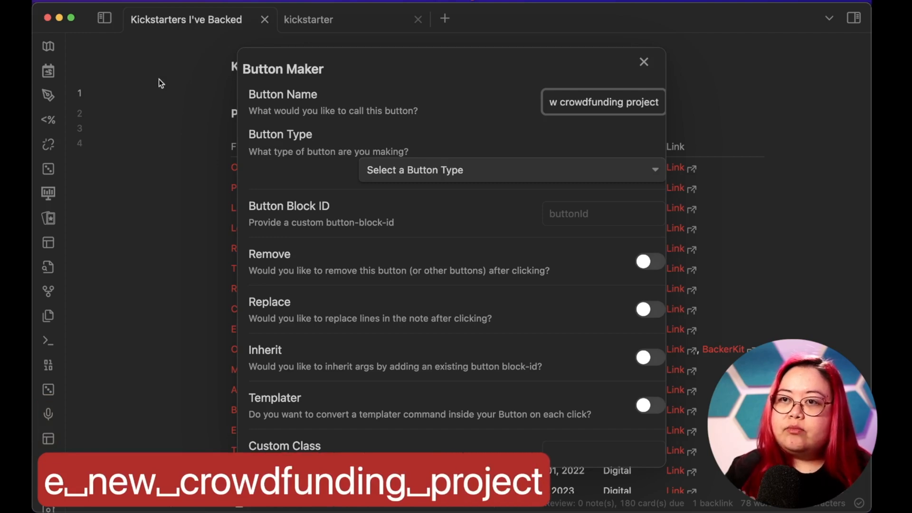
# - Make it a Command button that runs "QuickAdd: Template - Add new Kickstarter project"
pyautogui.click(412, 176)
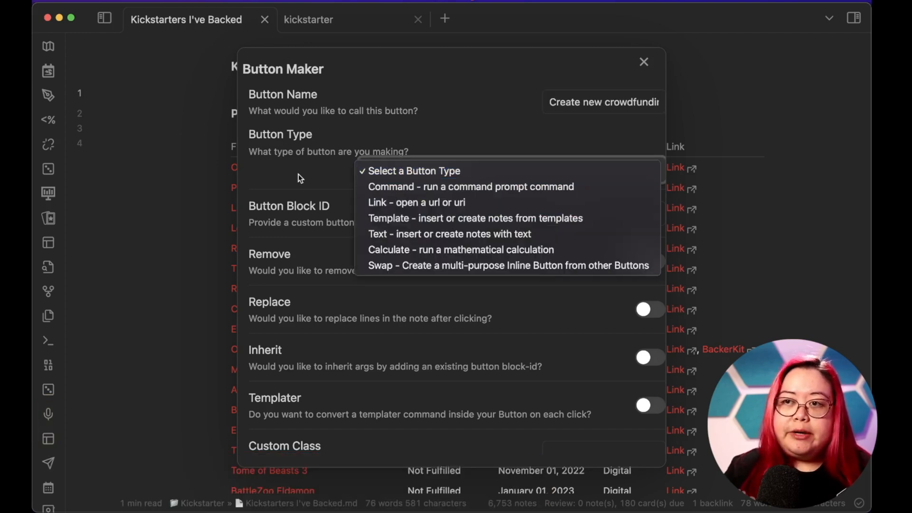
pyautogui.click(404, 187)
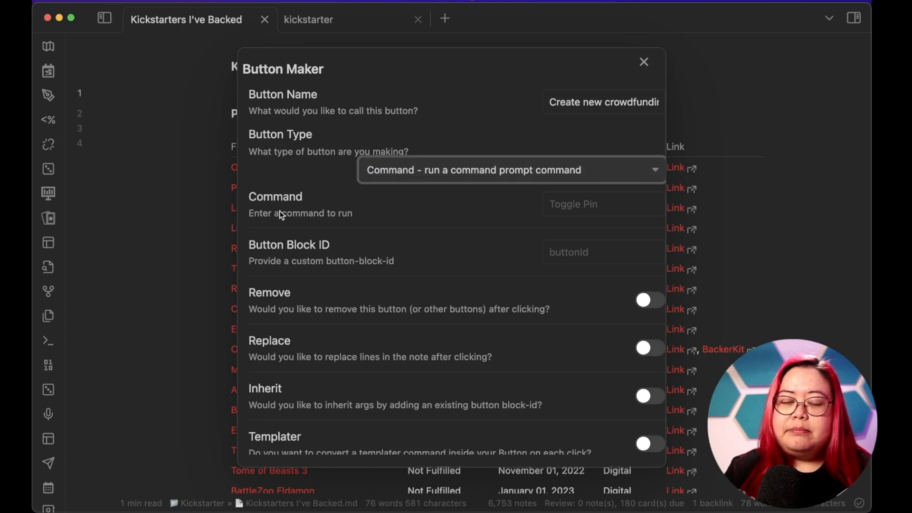
pyautogui.click(593, 209)
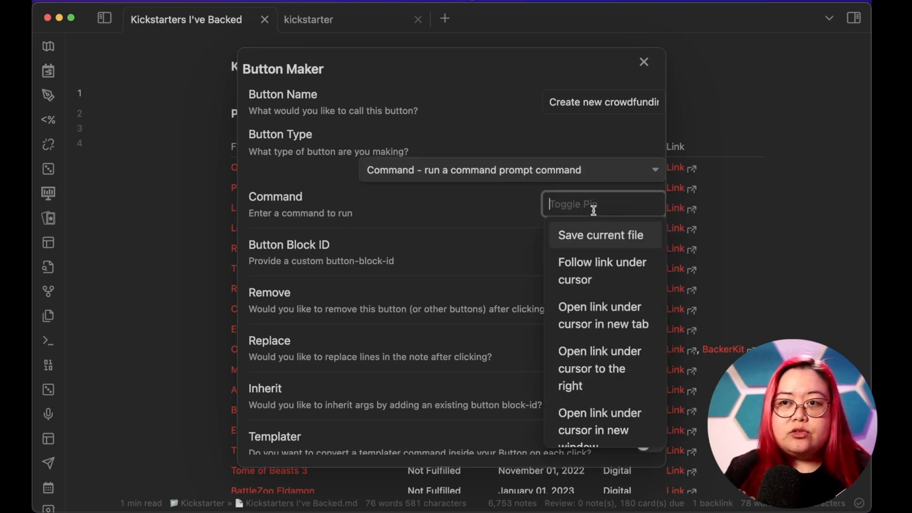
pyautogui.write('kick')
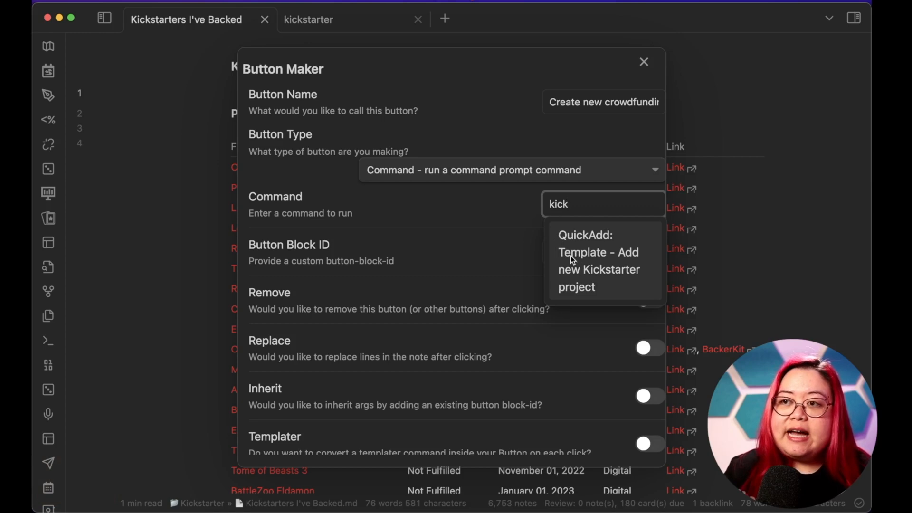
pyautogui.click(596, 280)
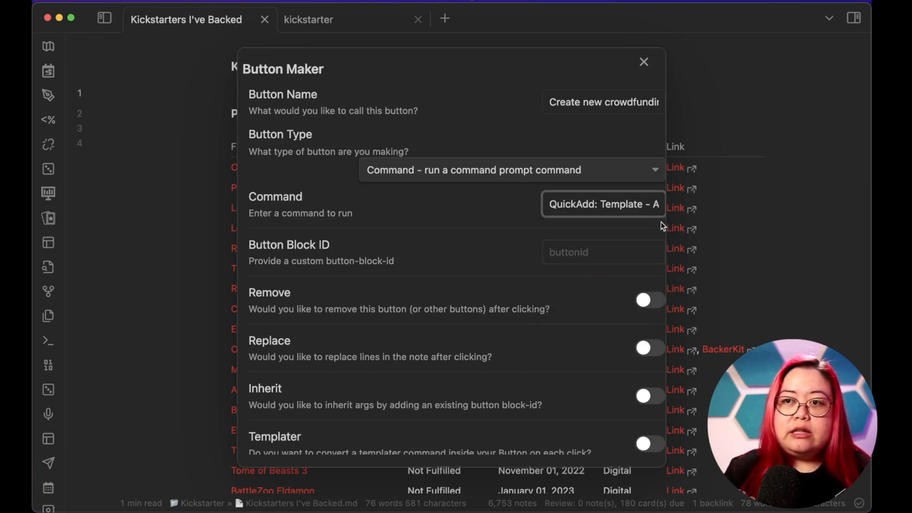
# - Set the button's block ID to createnewproj
pyautogui.click(616, 252)
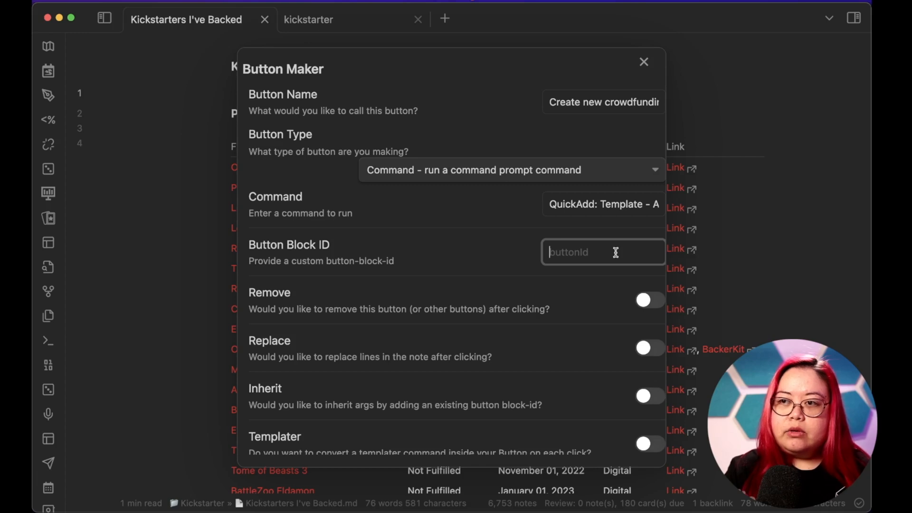
pyautogui.write('createnew')
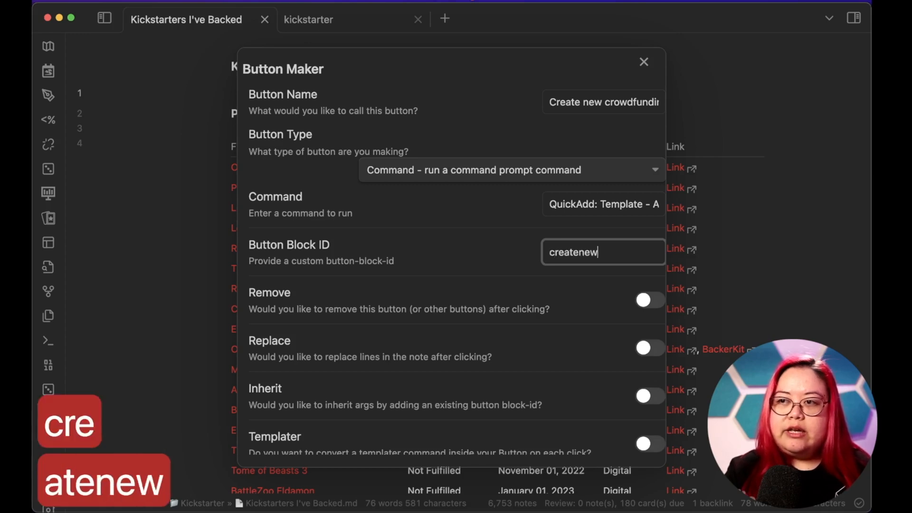
pyautogui.write('proj')
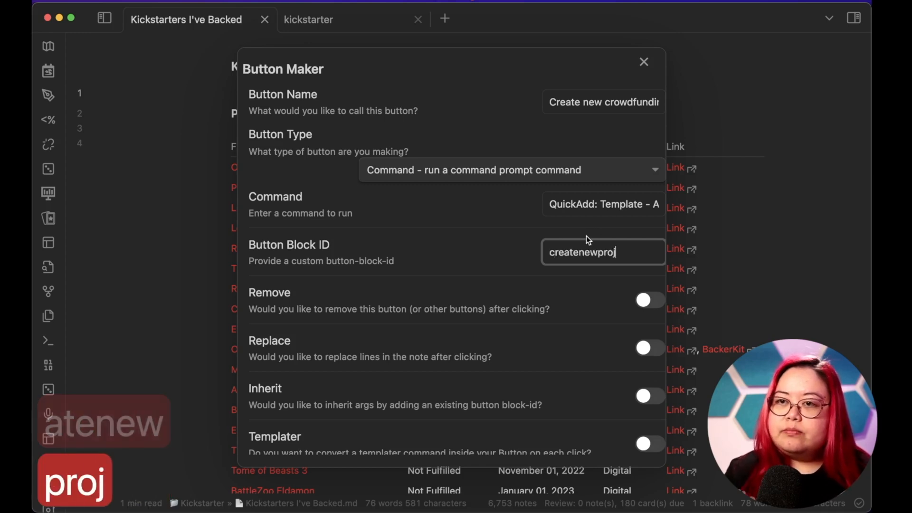
# - Set the button's color to Red and insert it into the note
pyautogui.scroll(-8, 515, 244)
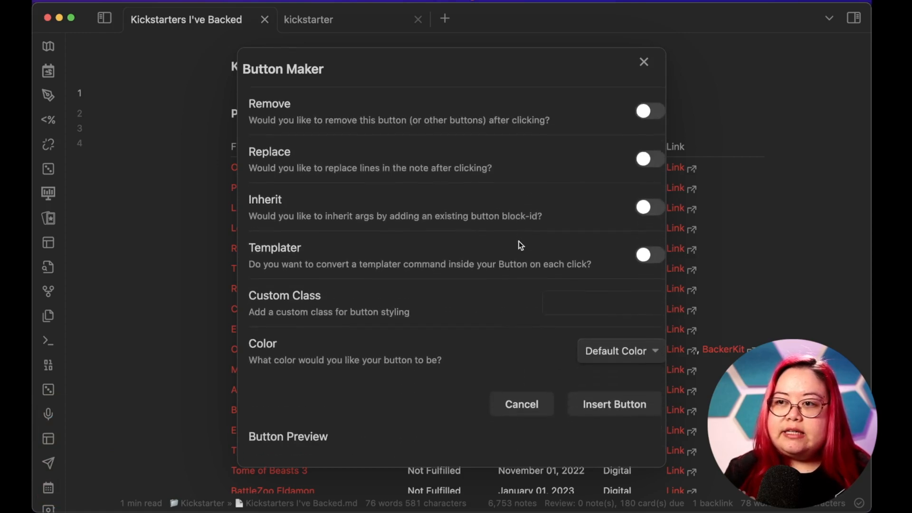
pyautogui.scroll(-1, 518, 241)
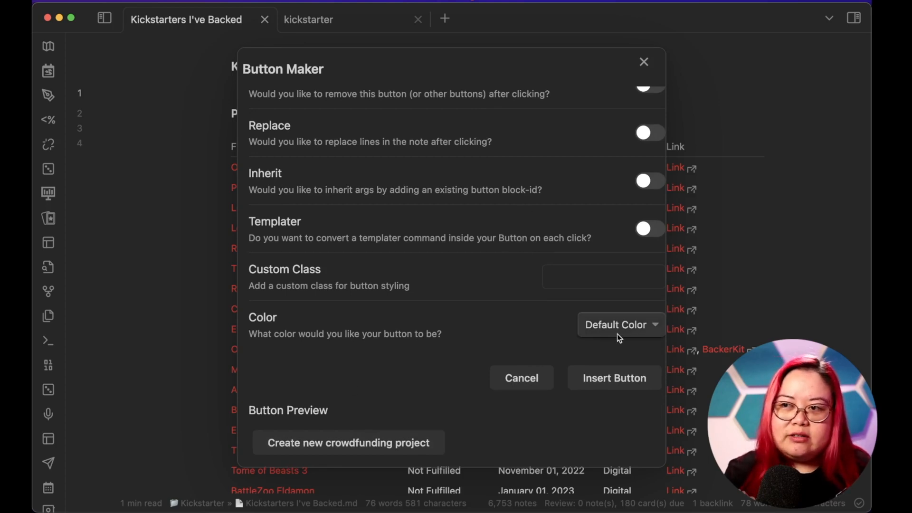
pyautogui.click(648, 324)
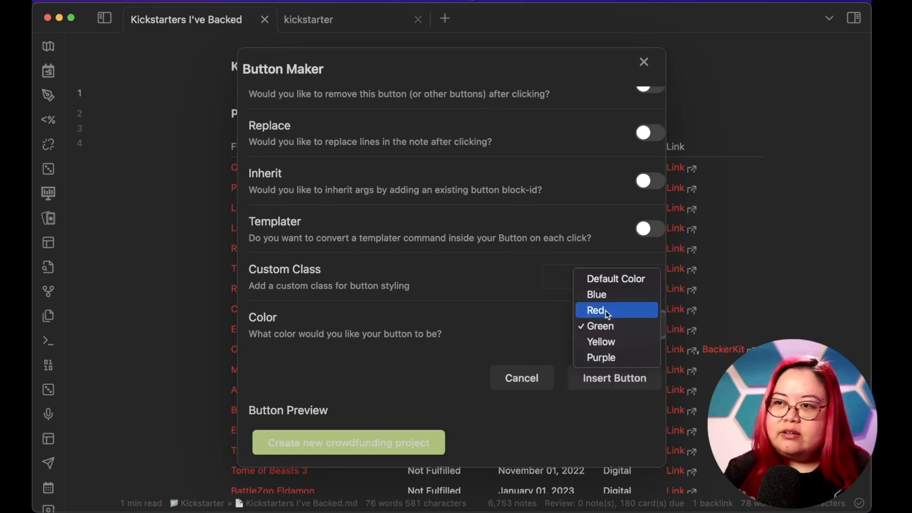
pyautogui.click(702, 389)
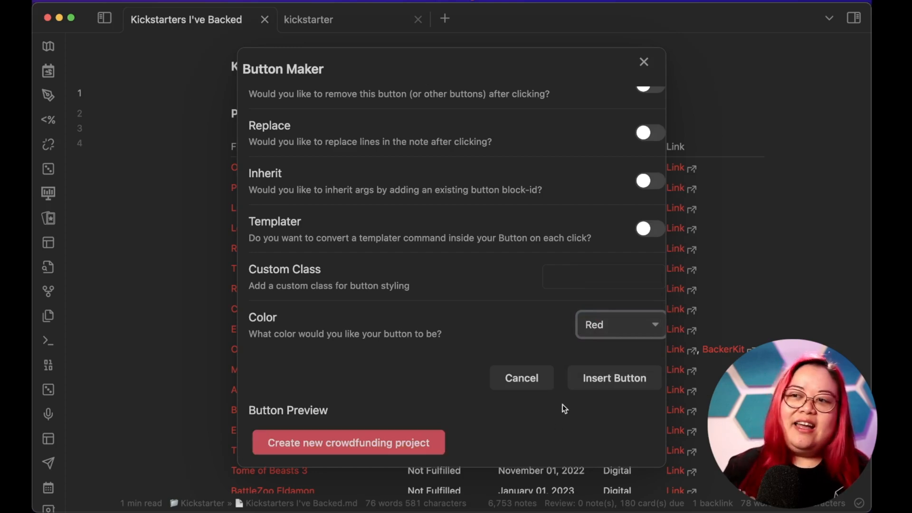
pyautogui.click(616, 384)
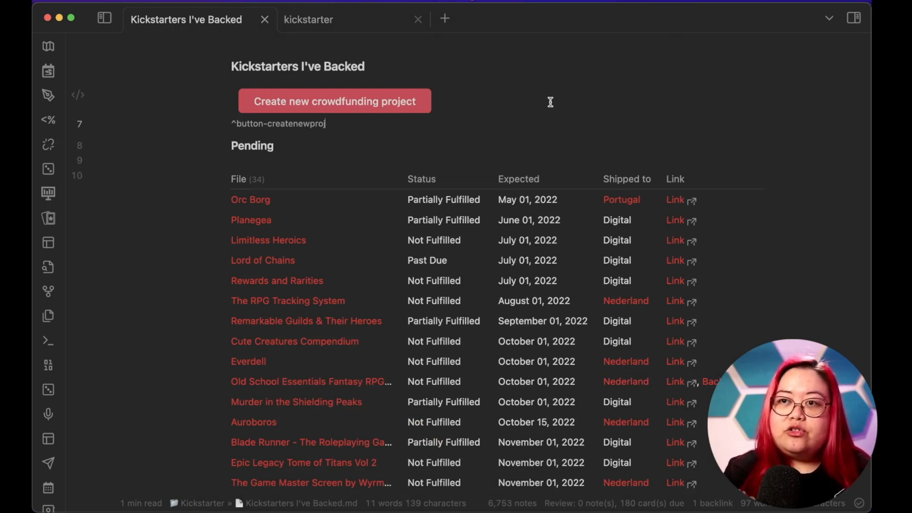
# - Check the inserted button's code block, and use the button to create a project note named "My new proj"
pyautogui.press('Up')
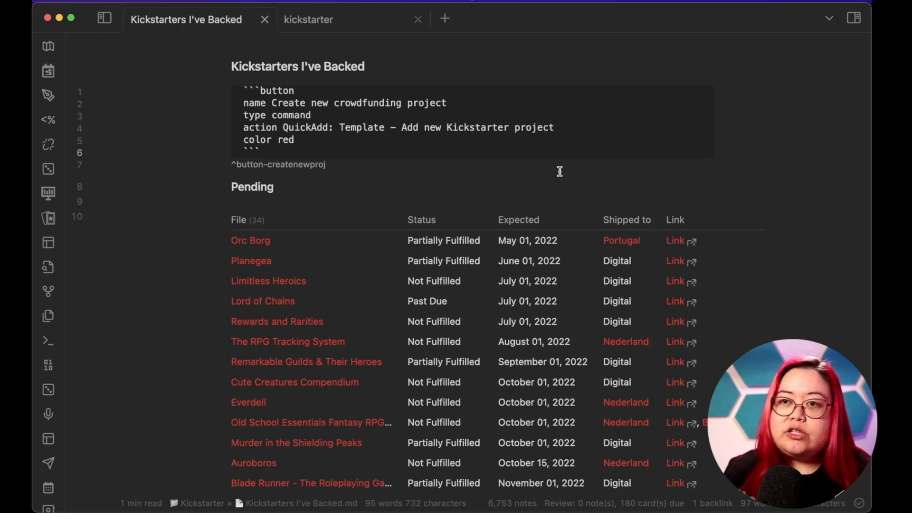
pyautogui.press('Down')
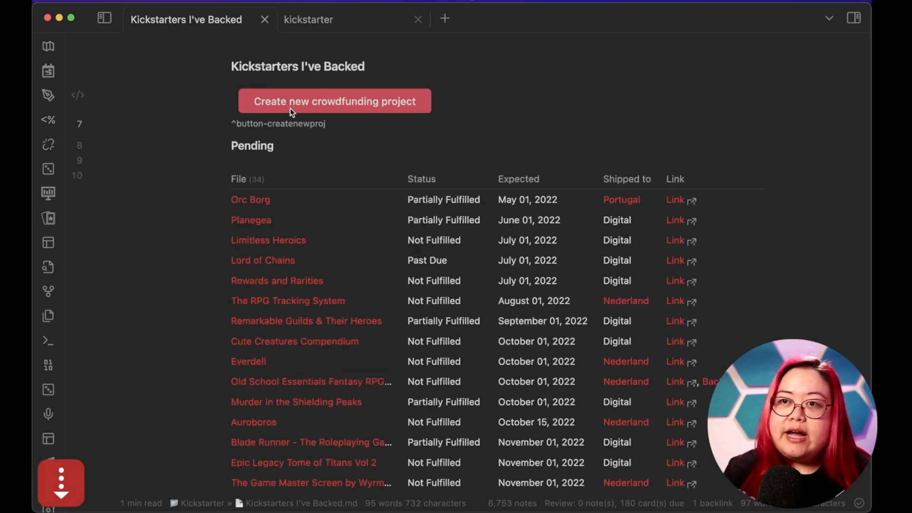
pyautogui.click(295, 106)
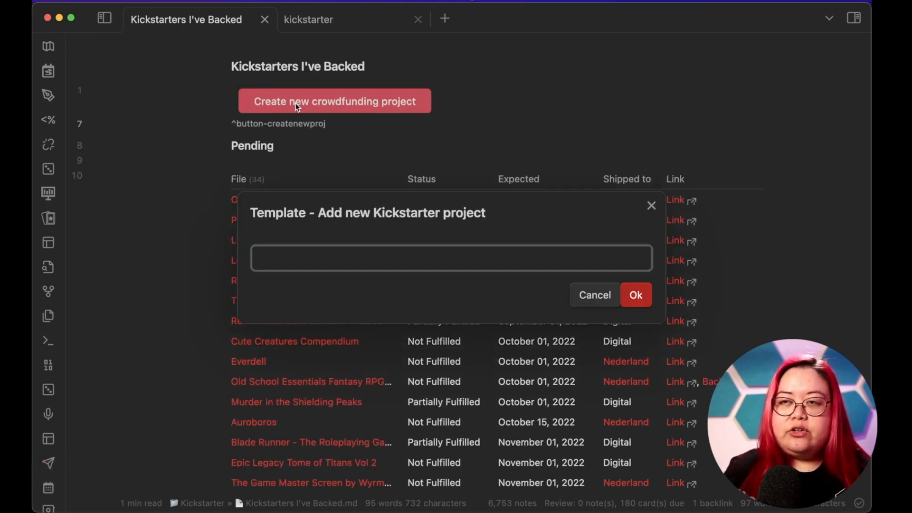
pyautogui.write('My new proj')
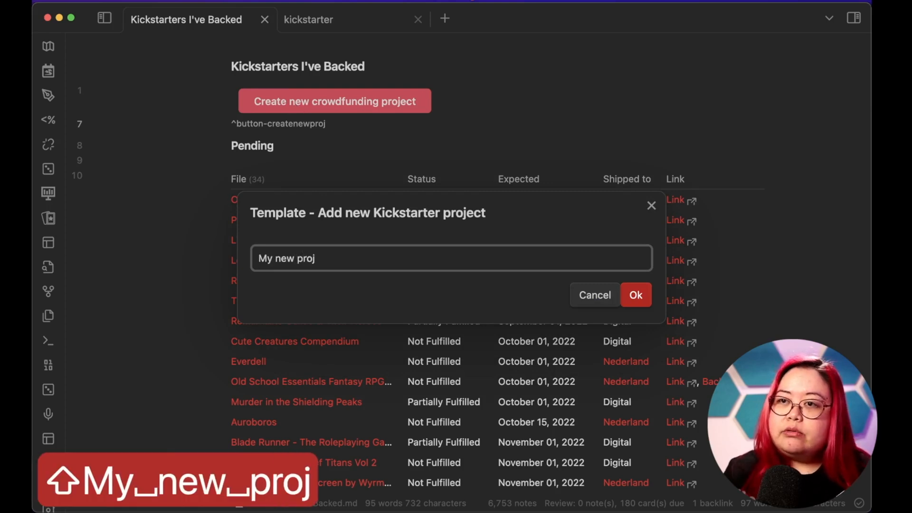
pyautogui.press('Return')
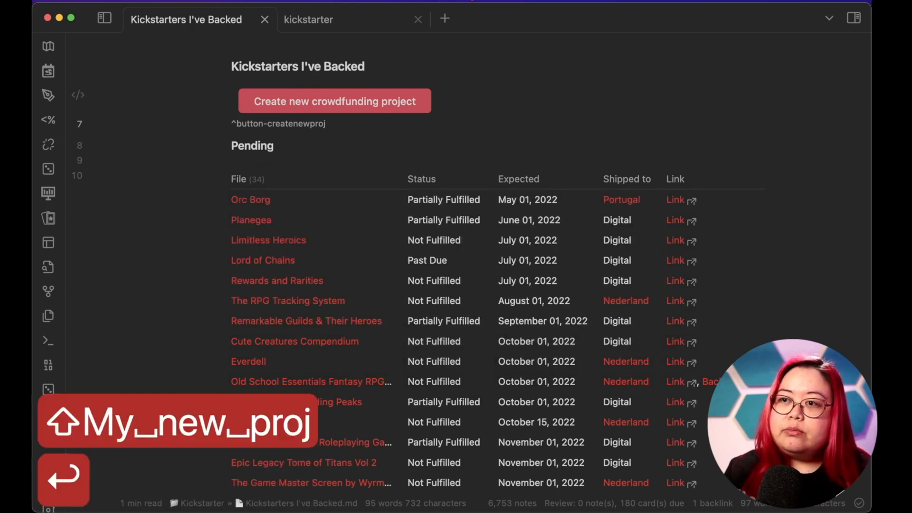
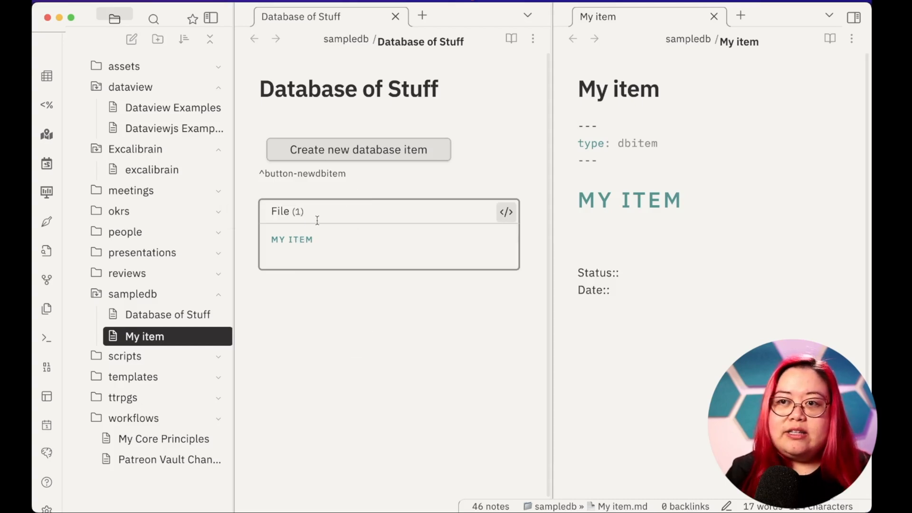
# - Examine the Dataview query in the Database of Stuff note, including the source folder it reads from
pyautogui.click(361, 189)
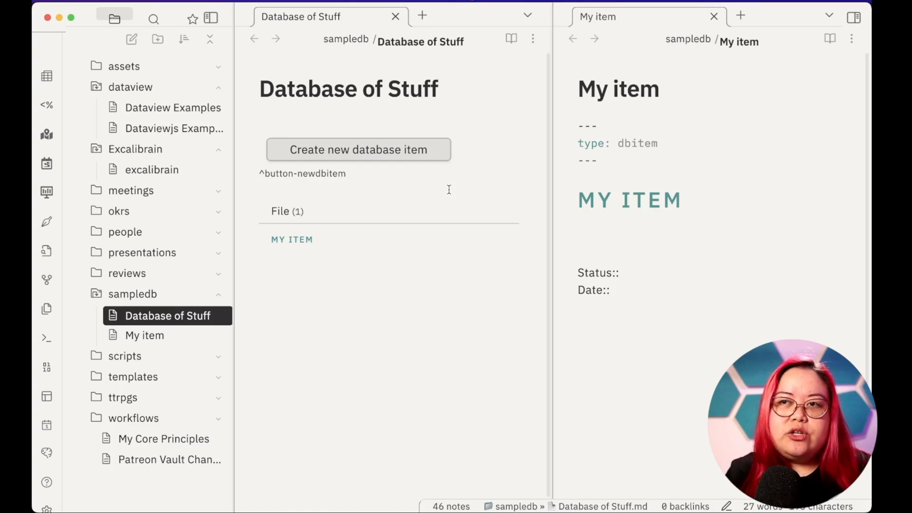
pyautogui.press('Down')
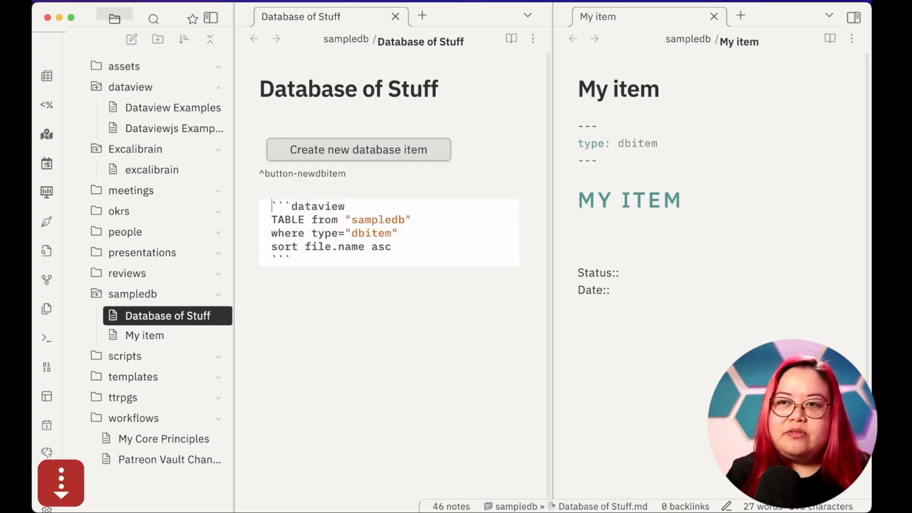
pyautogui.doubleClick(353, 221)
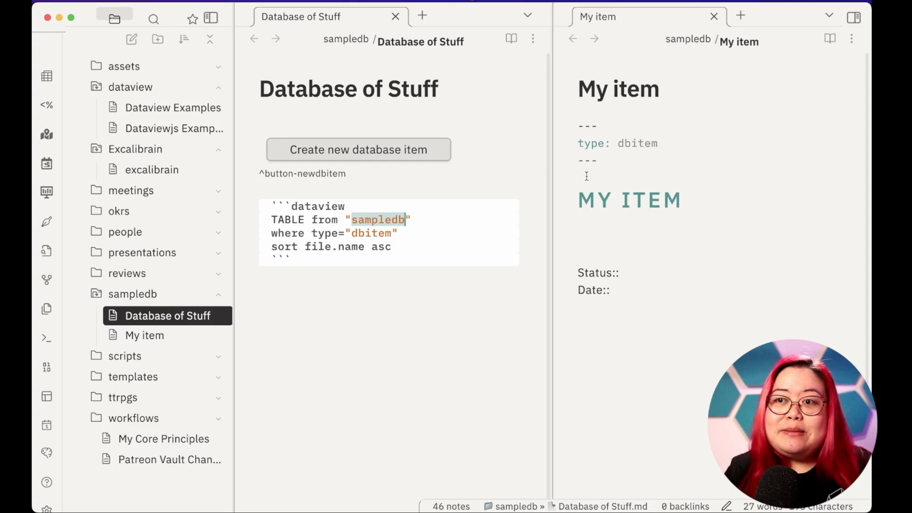
# - Review the list of QuickAdd choices in the sample vault's plugin settings
pyautogui.click(46, 485)
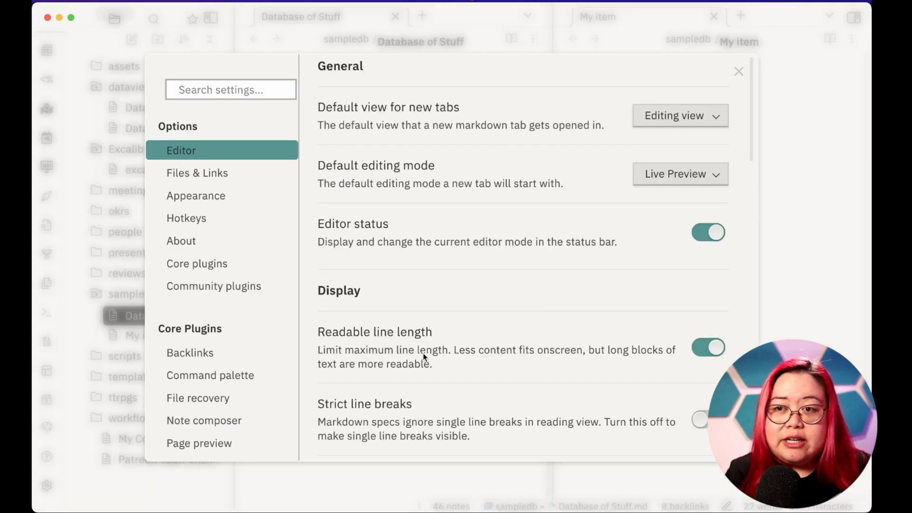
pyautogui.scroll(-10, 229, 339)
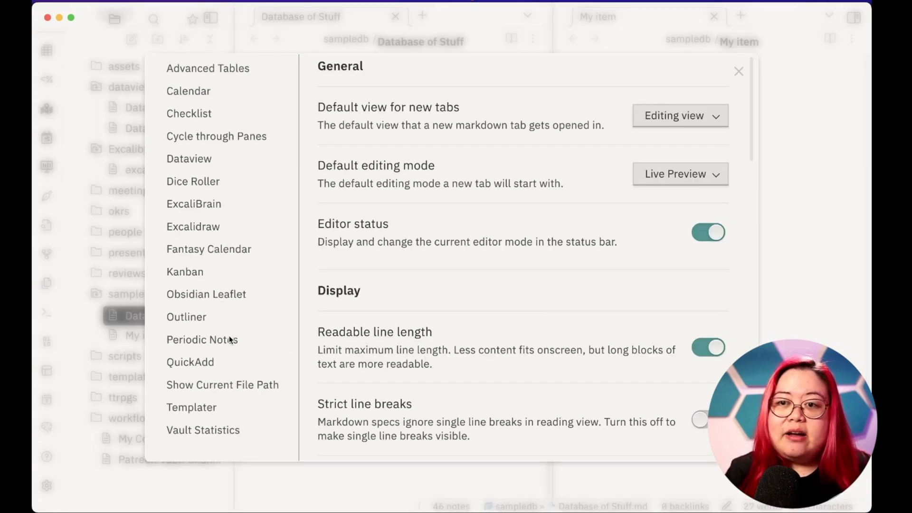
pyautogui.click(227, 367)
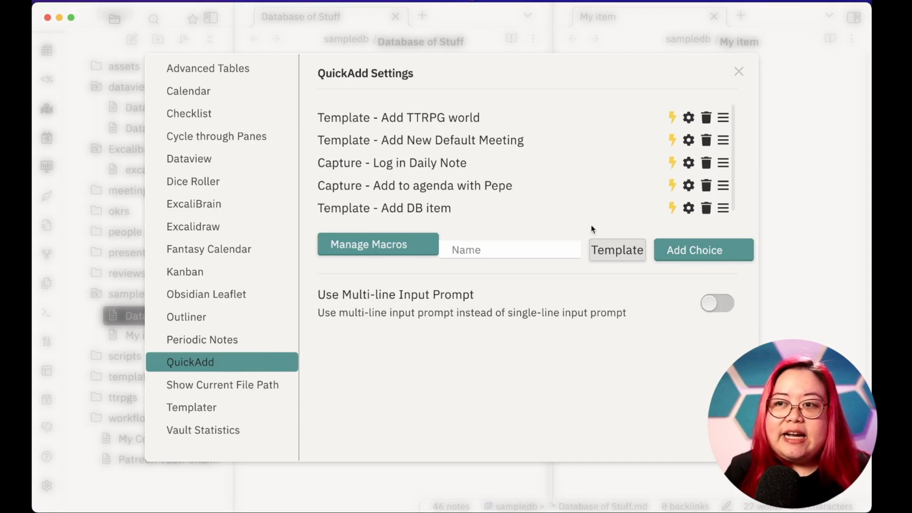
pyautogui.press('Escape')
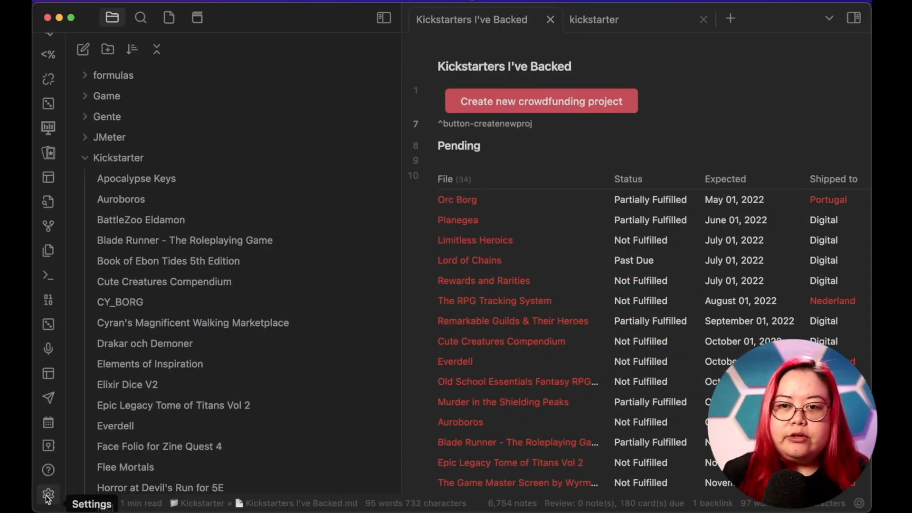
# - In the Kickstarter vault, search the community plugins for "database" and view the details of the Database folder plugin
pyautogui.click(48, 494)
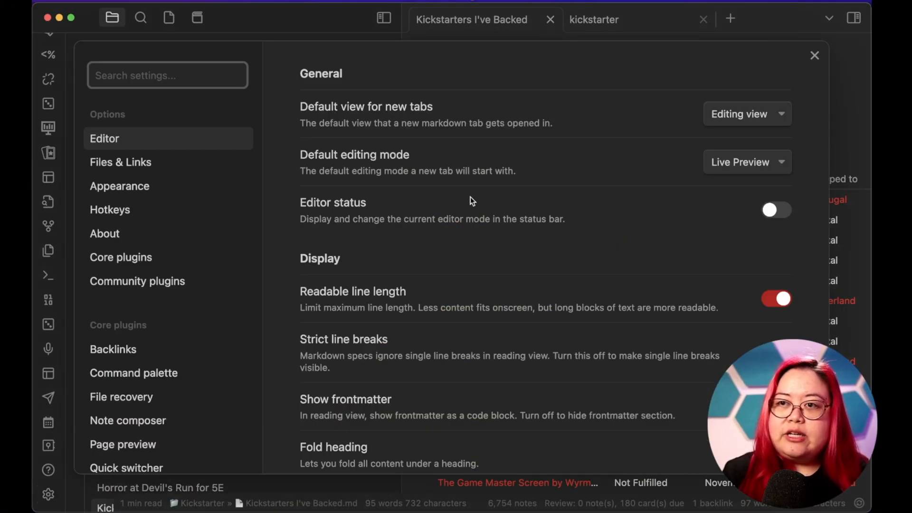
pyautogui.click(162, 284)
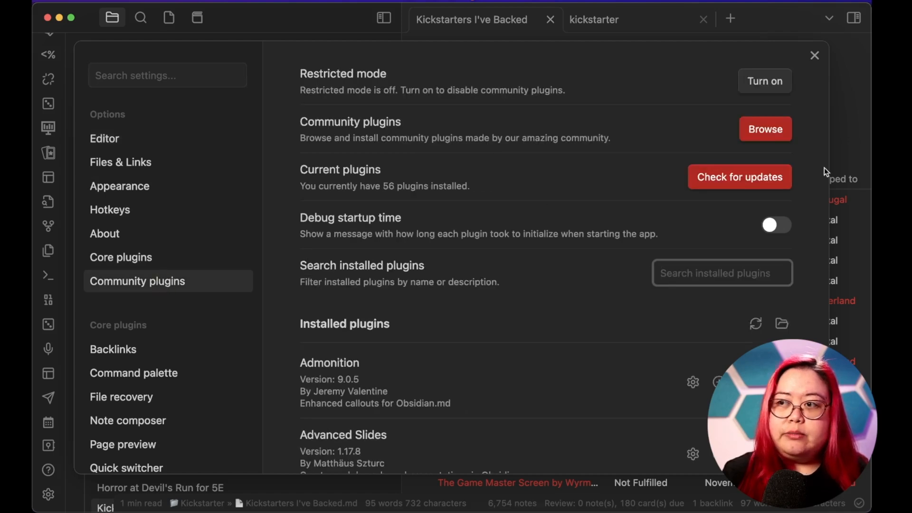
pyautogui.click(758, 123)
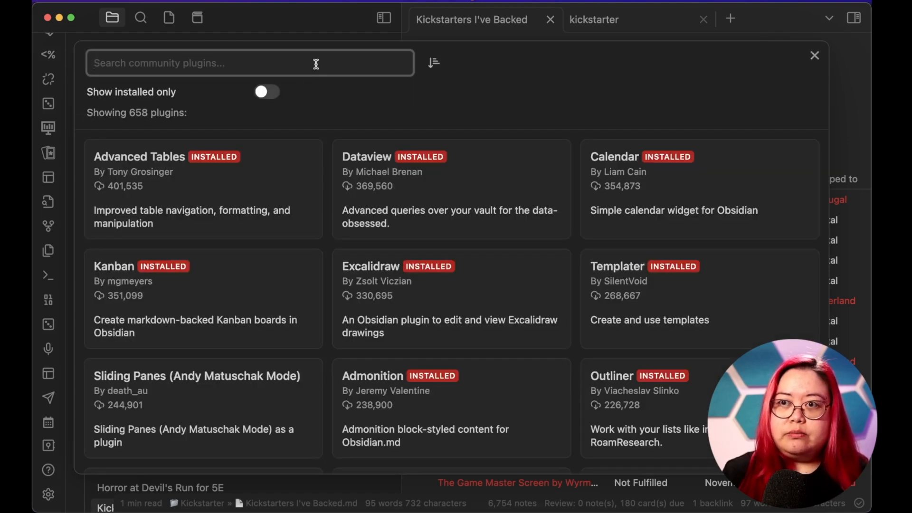
pyautogui.write('database')
pyautogui.click(240, 163)
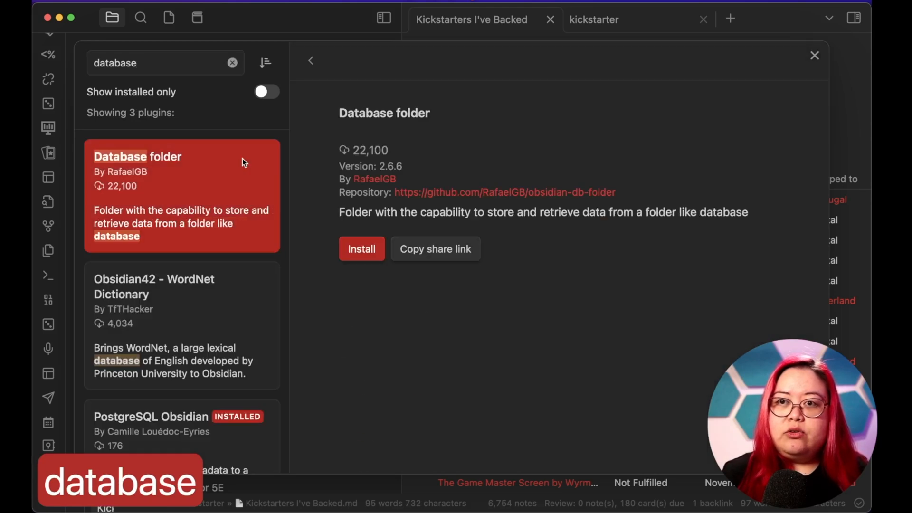
# - Install and enable the Database folder plugin
pyautogui.click(361, 249)
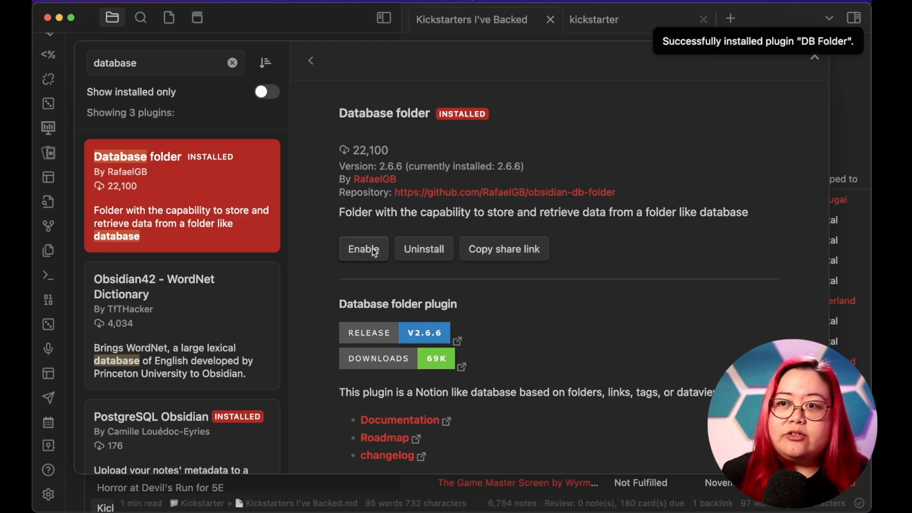
pyautogui.click(357, 250)
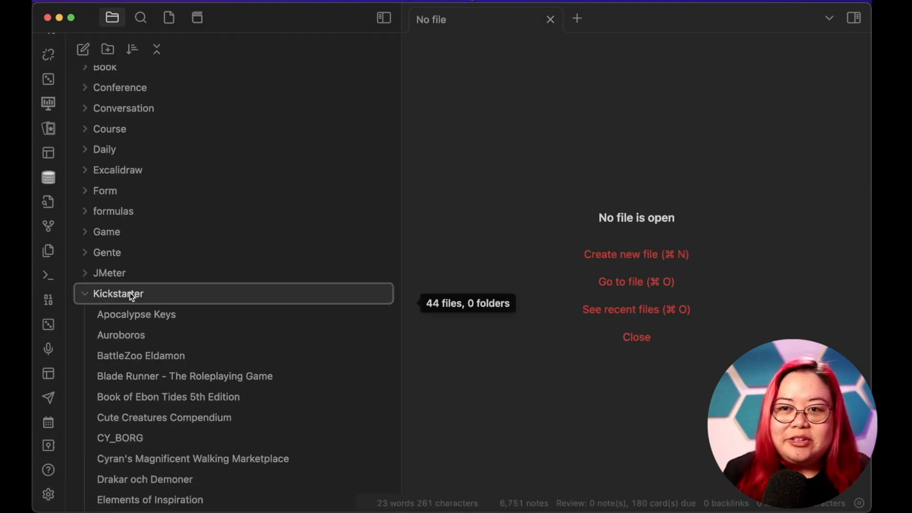
# - Create a new database in the Kickstarter folder, and delete its empty Column 1
pyautogui.rightClick(130, 293)
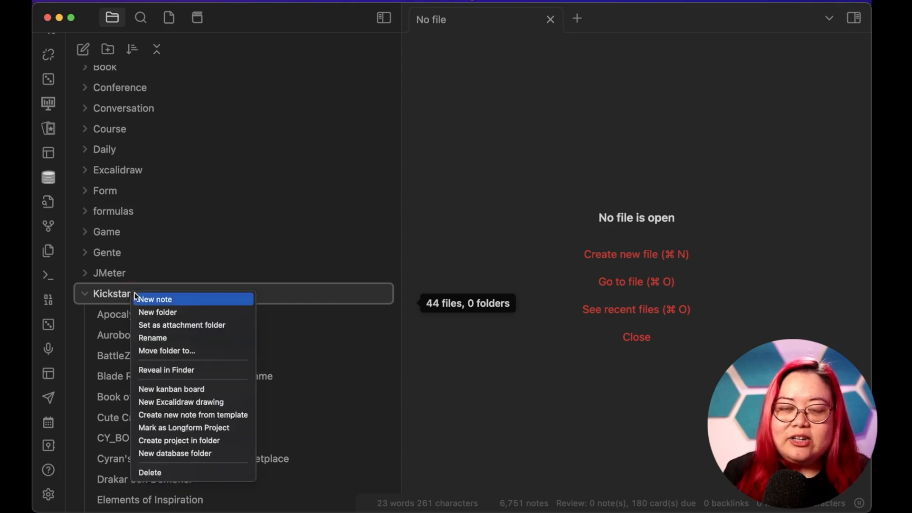
pyautogui.click(179, 454)
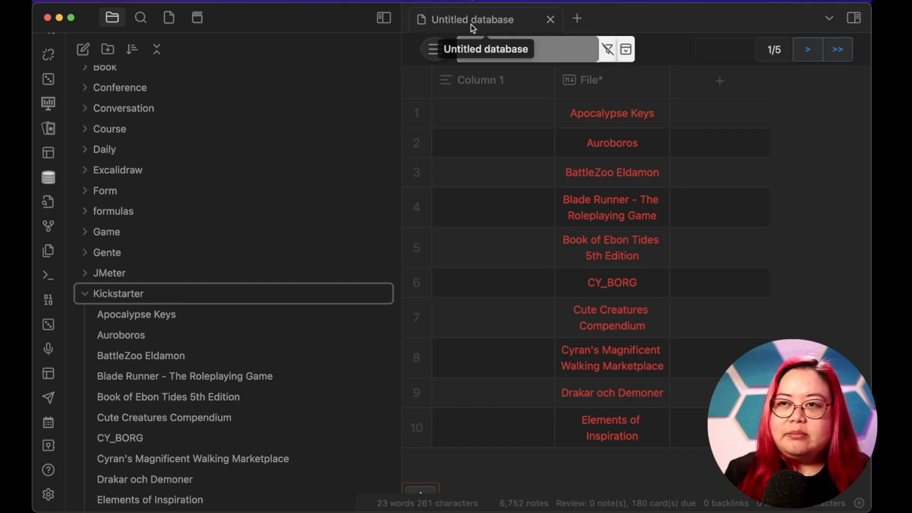
pyautogui.press('ctrl+super+l')
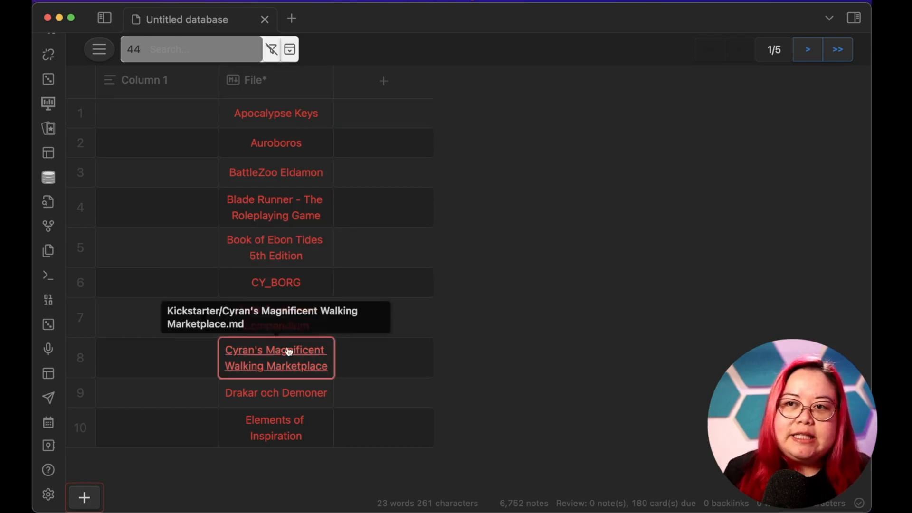
pyautogui.click(114, 84)
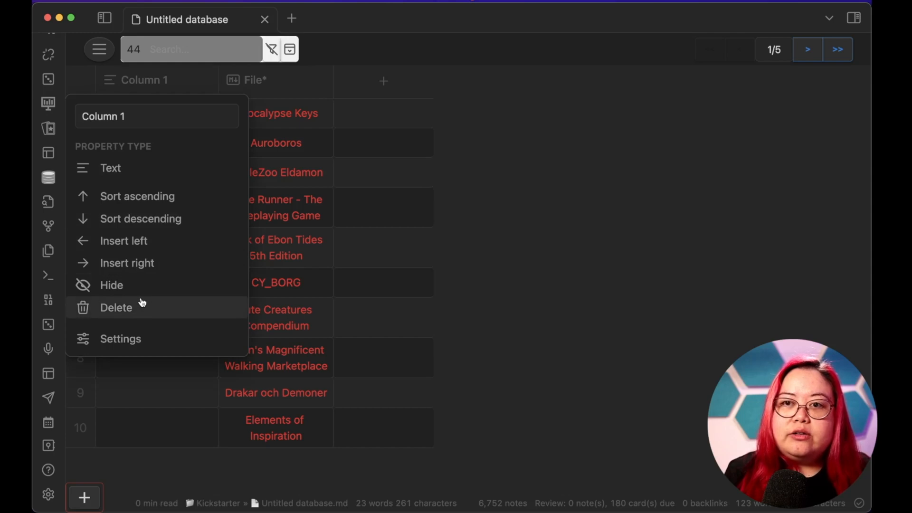
pyautogui.click(138, 313)
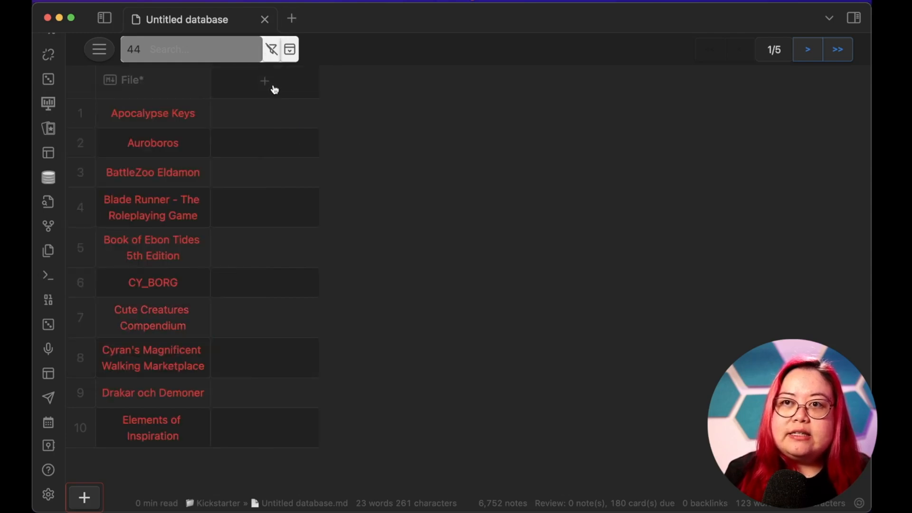
# - Rename the untitled database file as "Crowdfunding Database"
pyautogui.rightClick(214, 18)
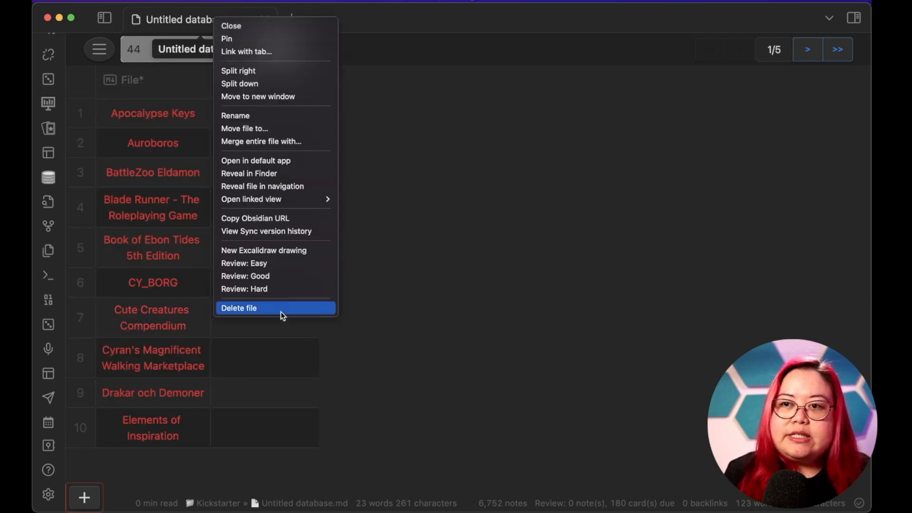
pyautogui.click(266, 115)
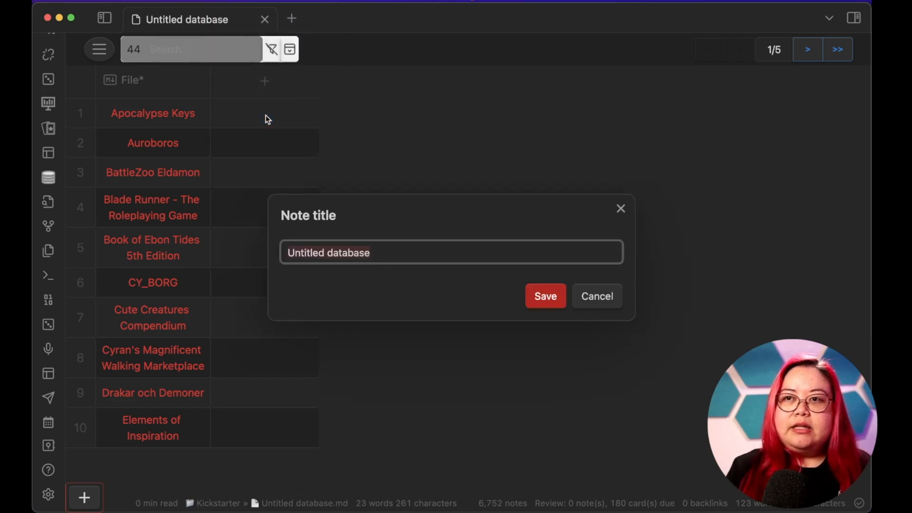
pyautogui.write('Crowdfunding Pr')
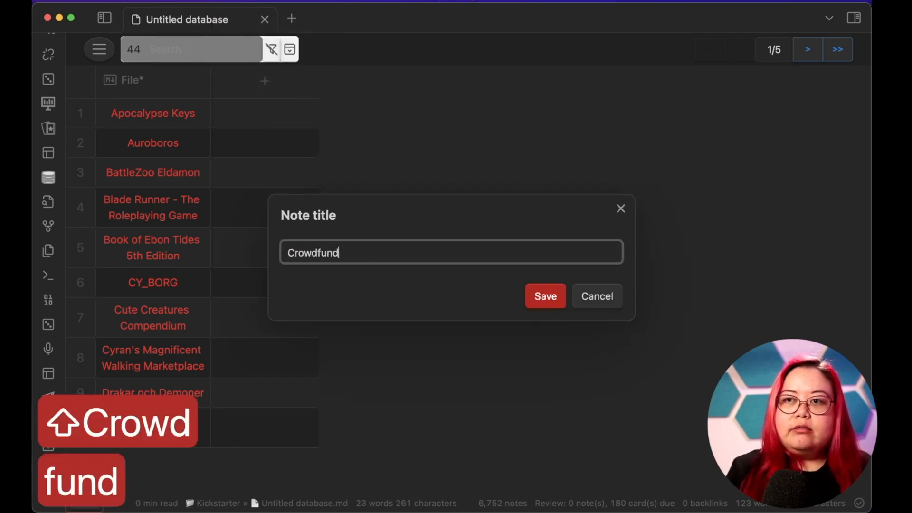
pyautogui.press('BackSpace')
pyautogui.press('BackSpace')
pyautogui.write('Datava')
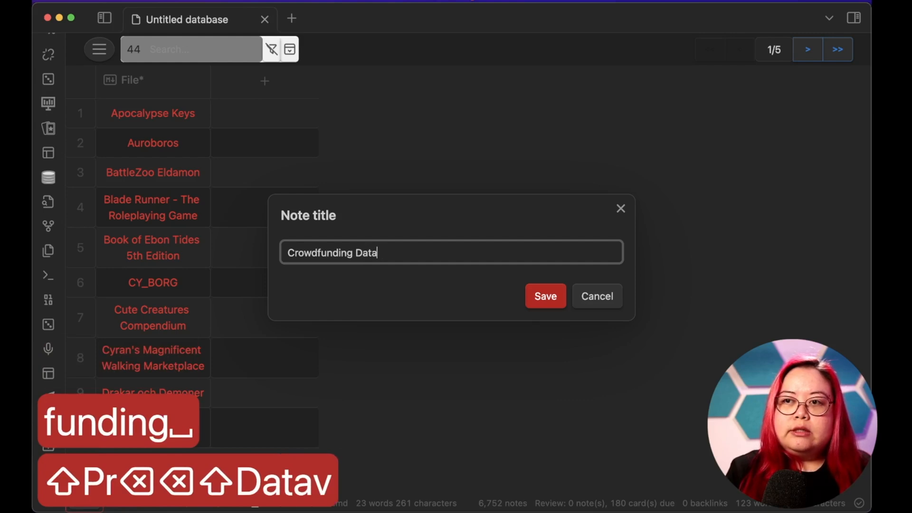
pyautogui.press('BackSpace')
pyautogui.press('BackSpace')
pyautogui.write('base')
pyautogui.press('Return')
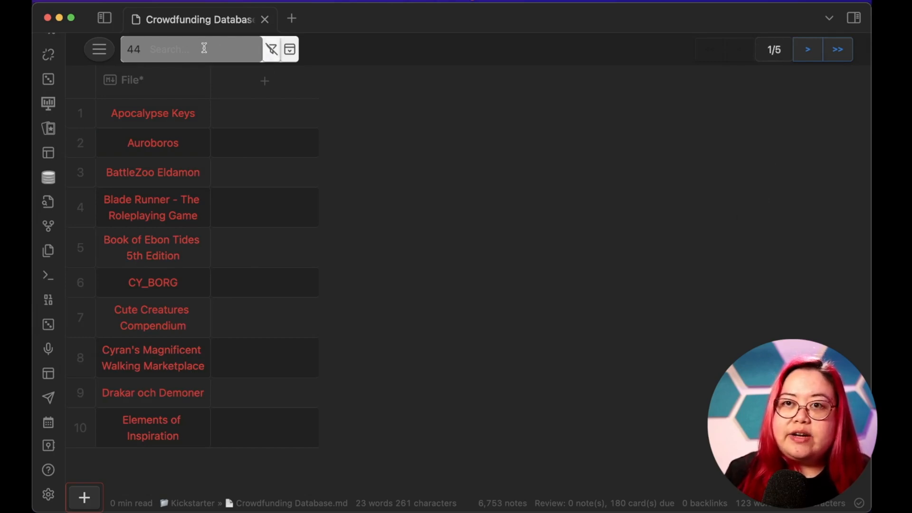
# - In the database's settings, raise the number of rows shown per page to the maximum, and check the full project list
pyautogui.click(106, 50)
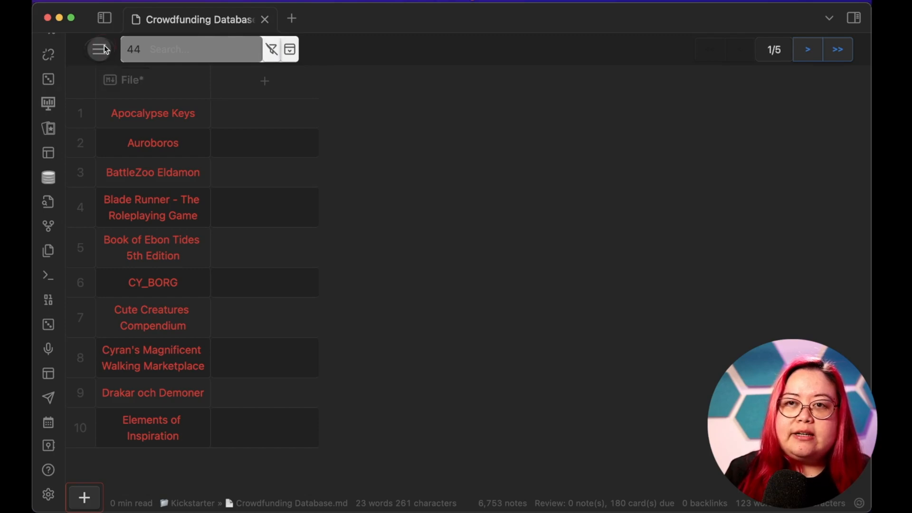
pyautogui.click(214, 85)
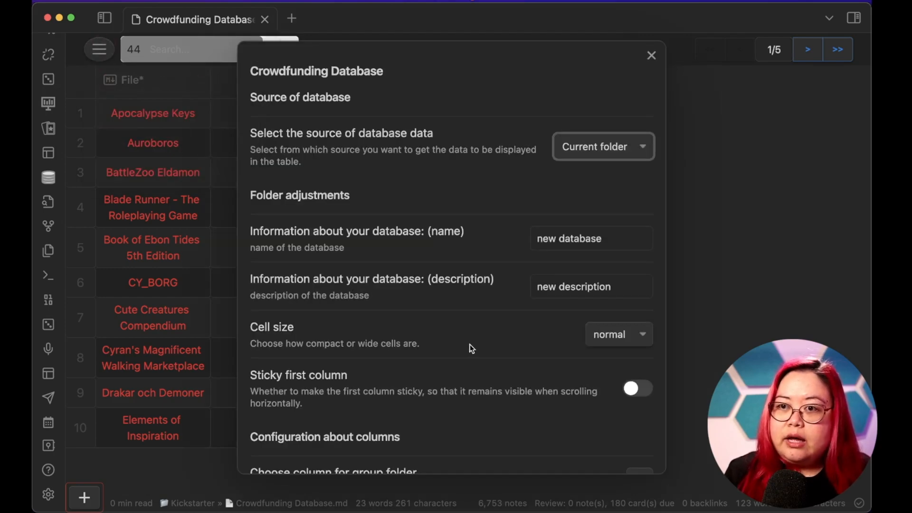
pyautogui.scroll(-5, 472, 348)
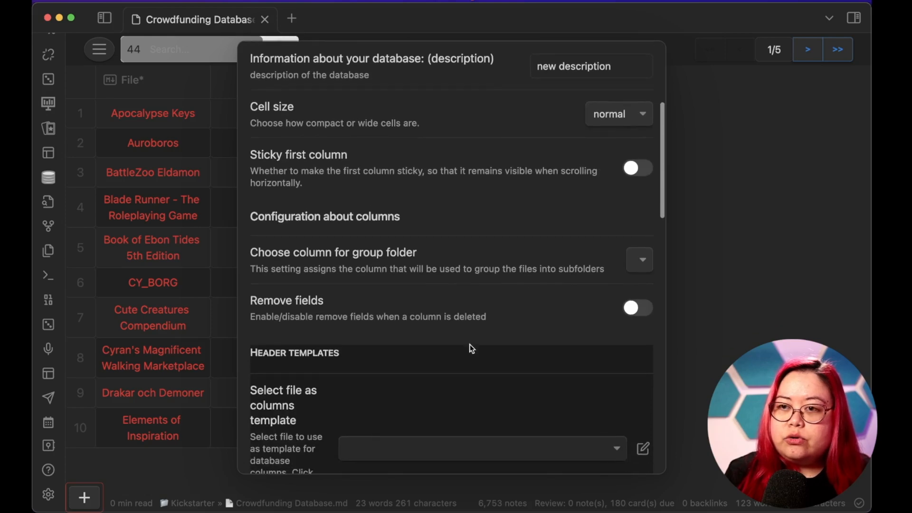
pyautogui.scroll(-10, 471, 348)
pyautogui.scroll(-4, 472, 348)
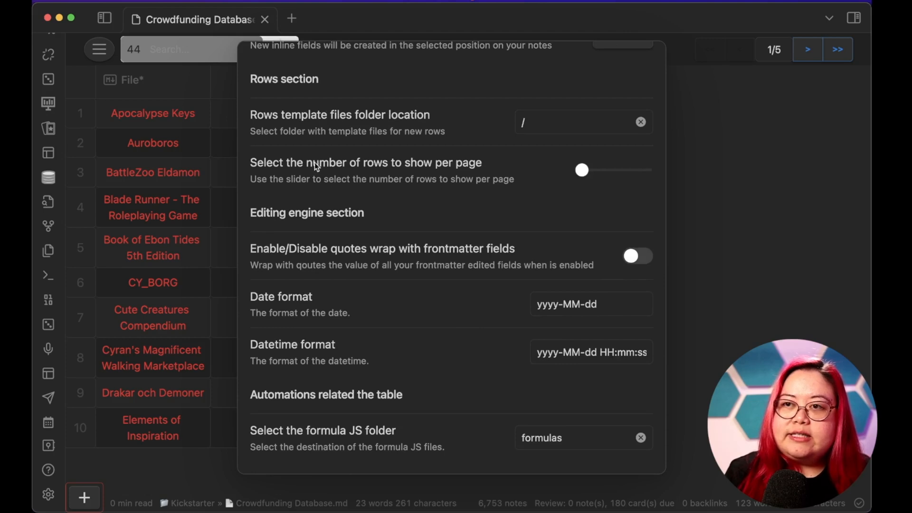
pyautogui.moveTo(582, 170); pyautogui.dragTo(727, 177)
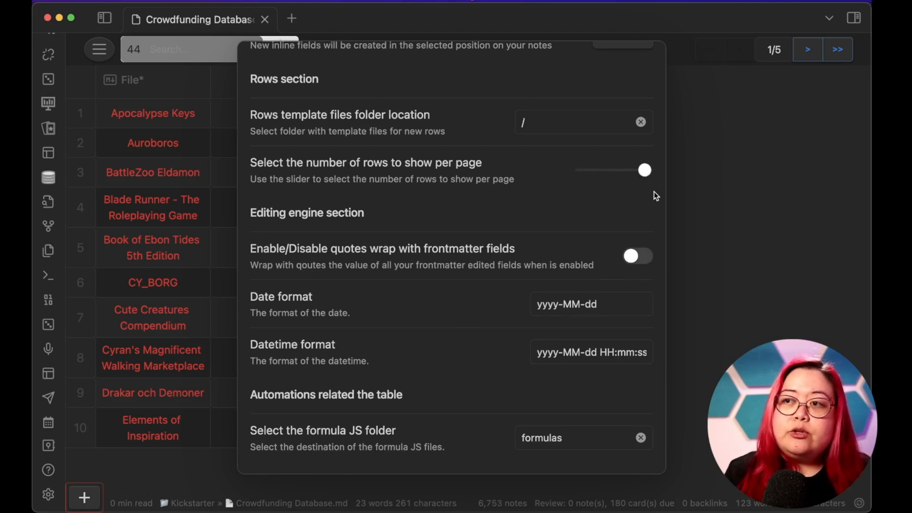
pyautogui.click(734, 184)
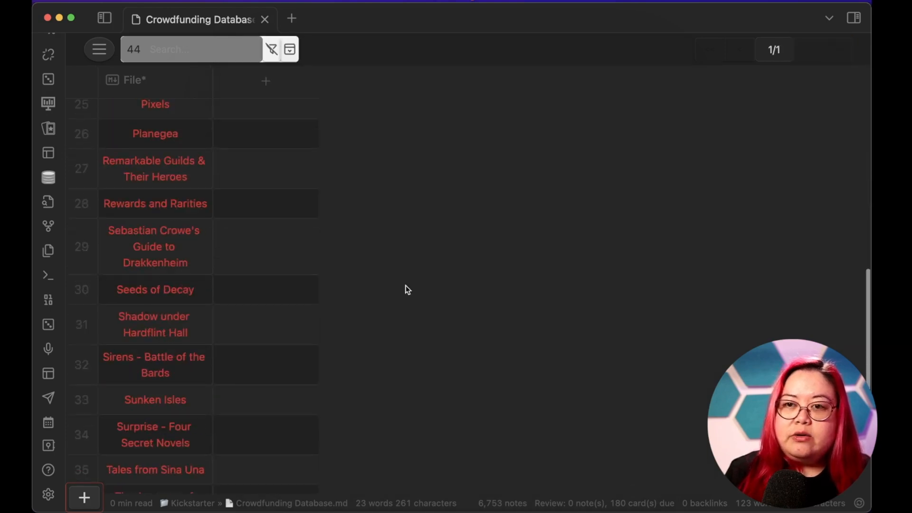
pyautogui.scroll(-8, 407, 290)
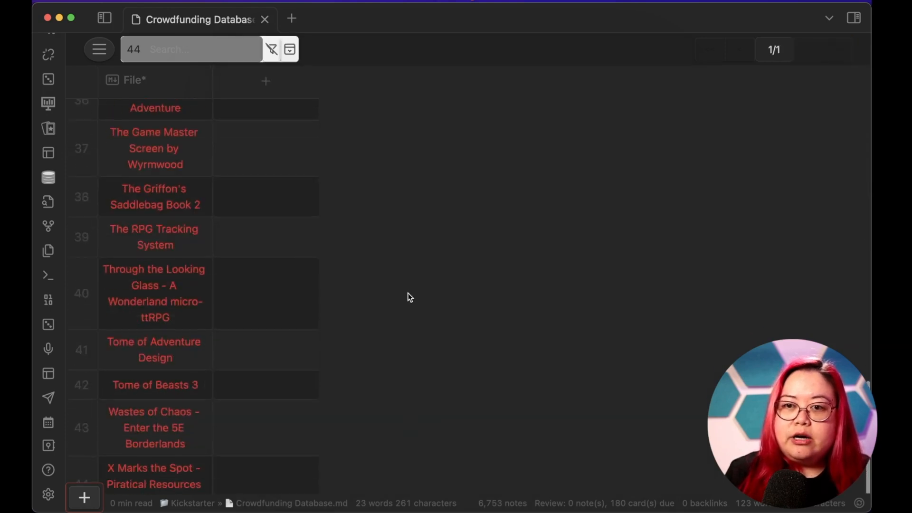
pyautogui.scroll(15, 432, 352)
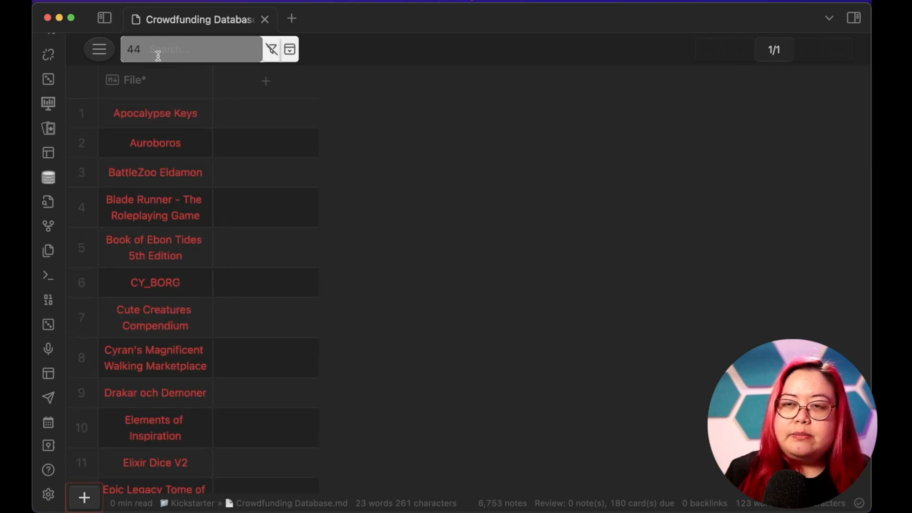
# - Add a table filter that keeps only projects whose Status is not equal (!=) to "Fulfilled"
pyautogui.click(290, 50)
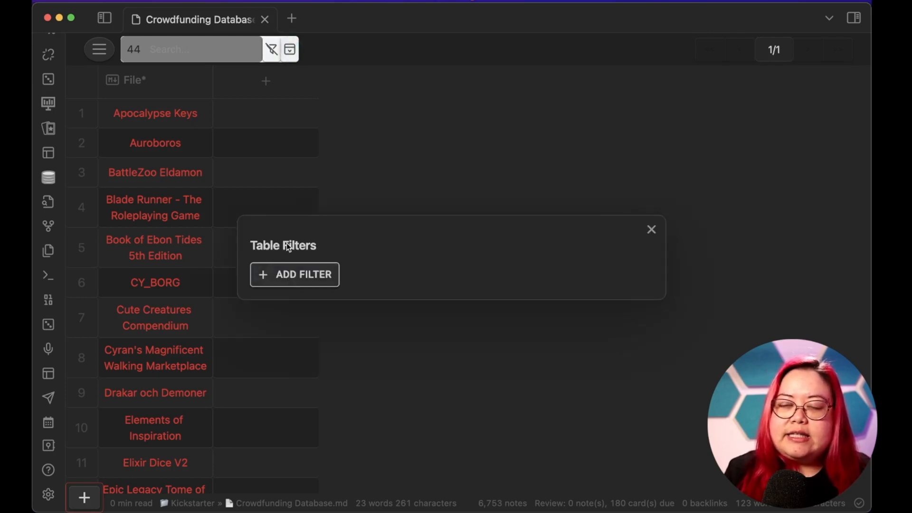
pyautogui.click(298, 283)
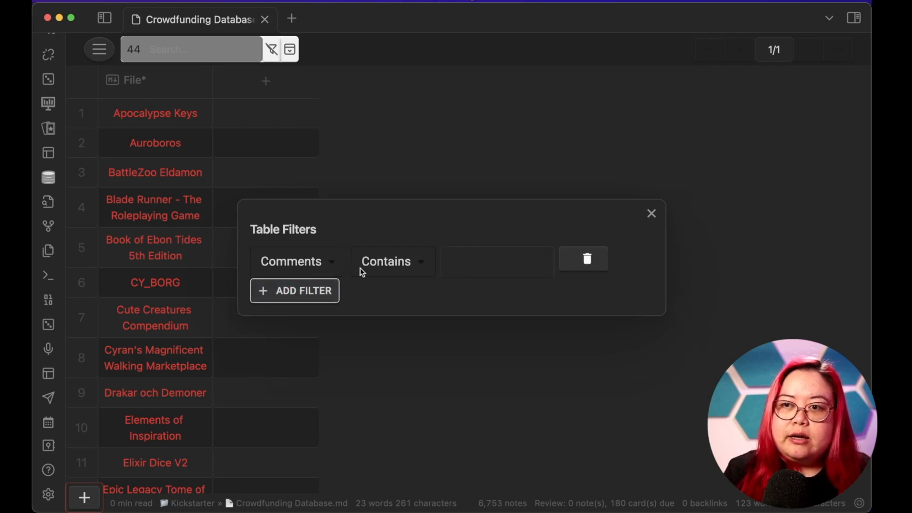
pyautogui.click(300, 264)
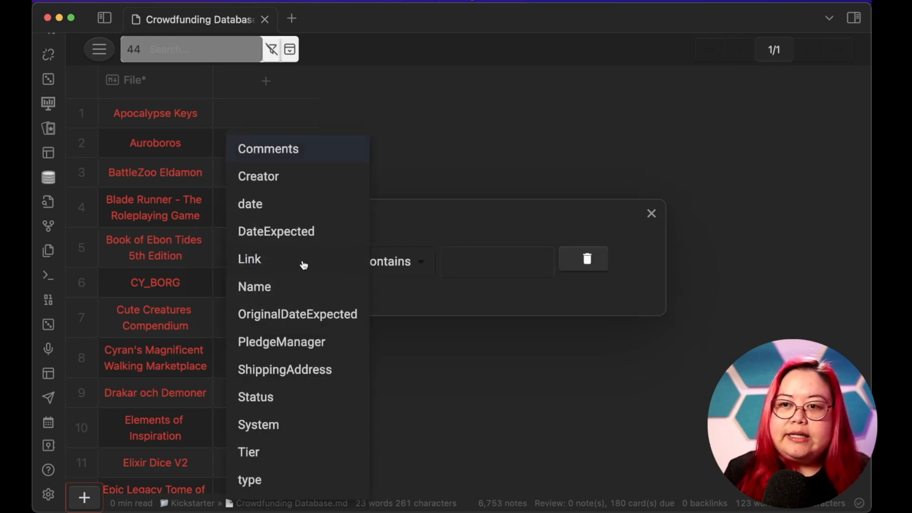
pyautogui.click(417, 274)
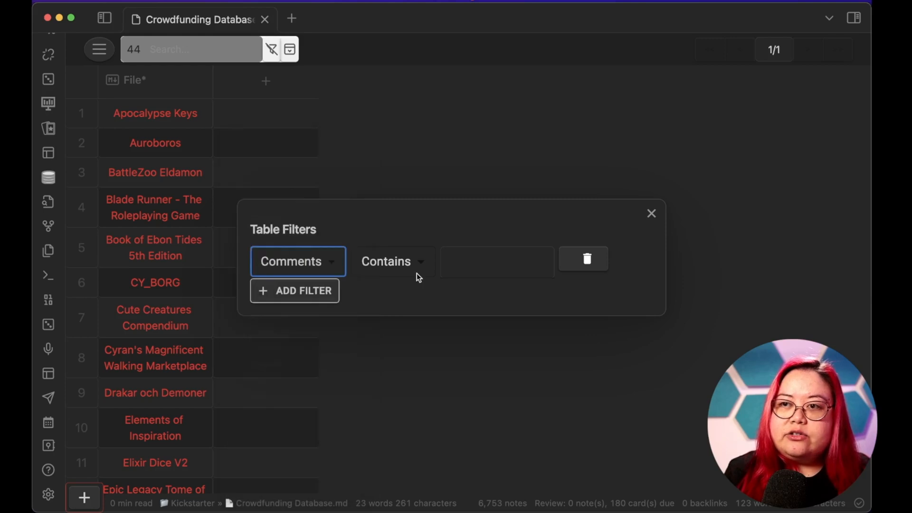
pyautogui.click(400, 265)
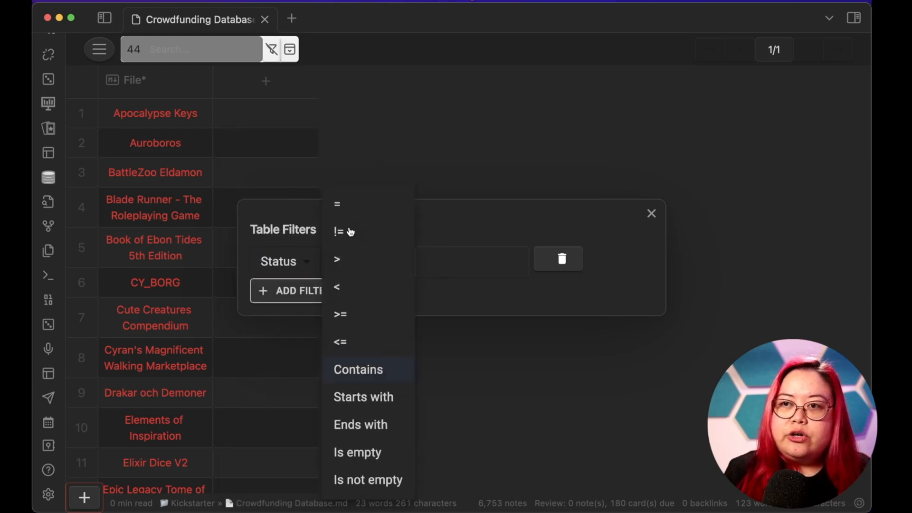
pyautogui.click(350, 232)
pyautogui.click(422, 266)
pyautogui.write('Fulfilled')
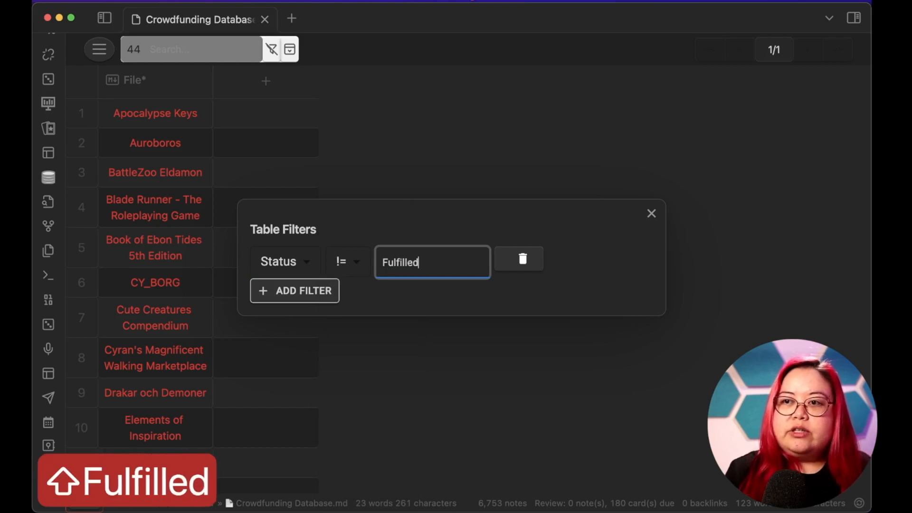
# - Add a second table filter requiring type to equal (=) "kickstarter"
pyautogui.click(301, 291)
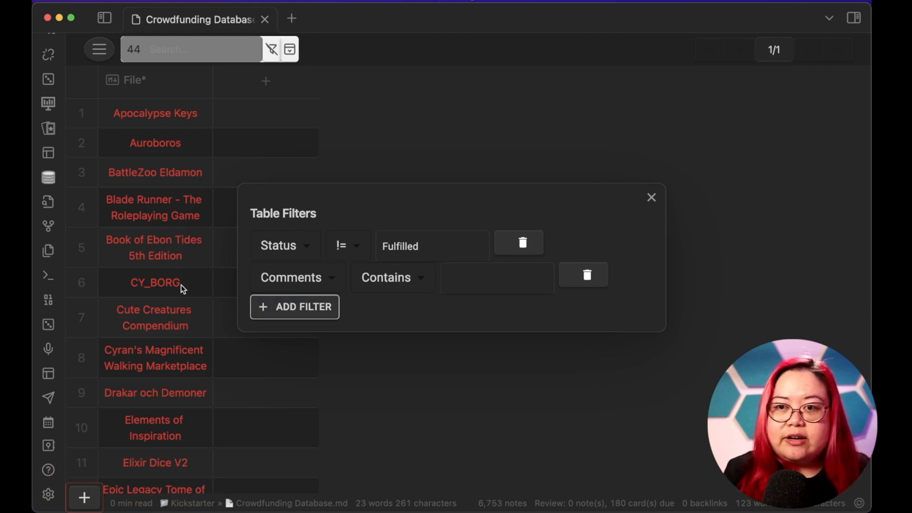
pyautogui.click(311, 280)
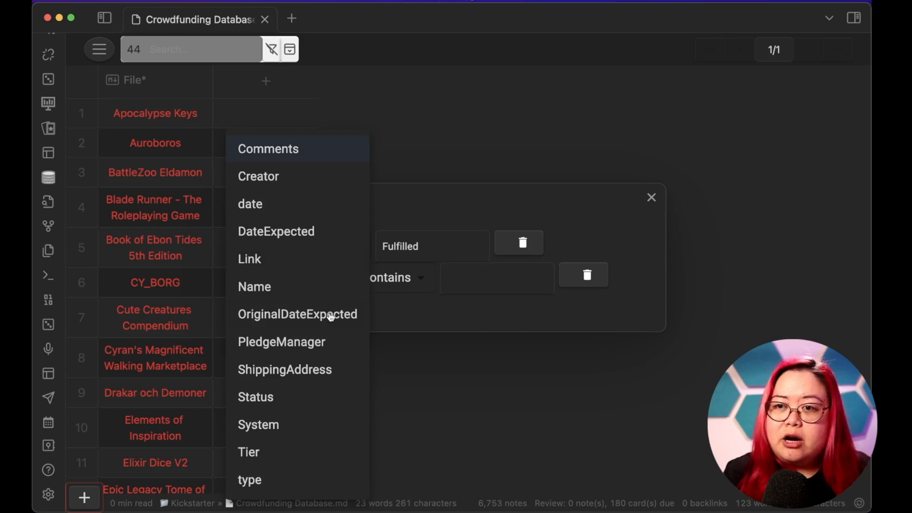
pyautogui.click(295, 473)
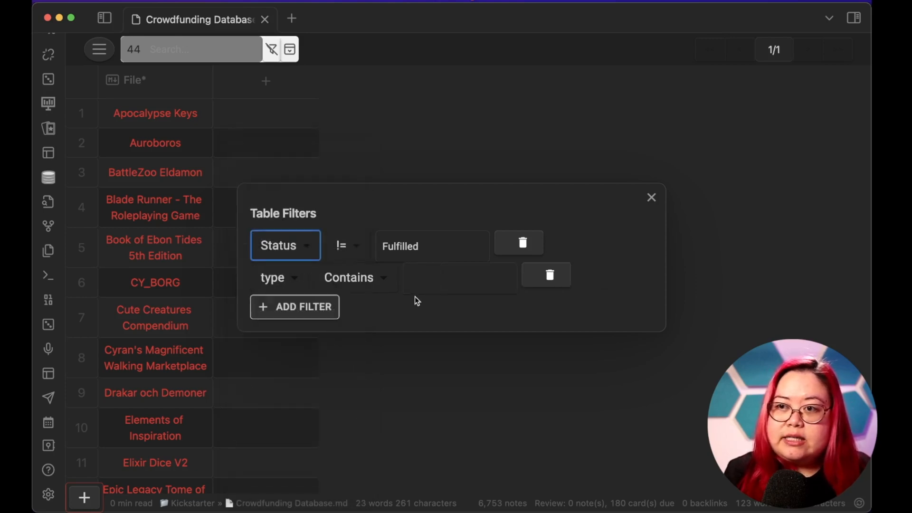
pyautogui.click(360, 279)
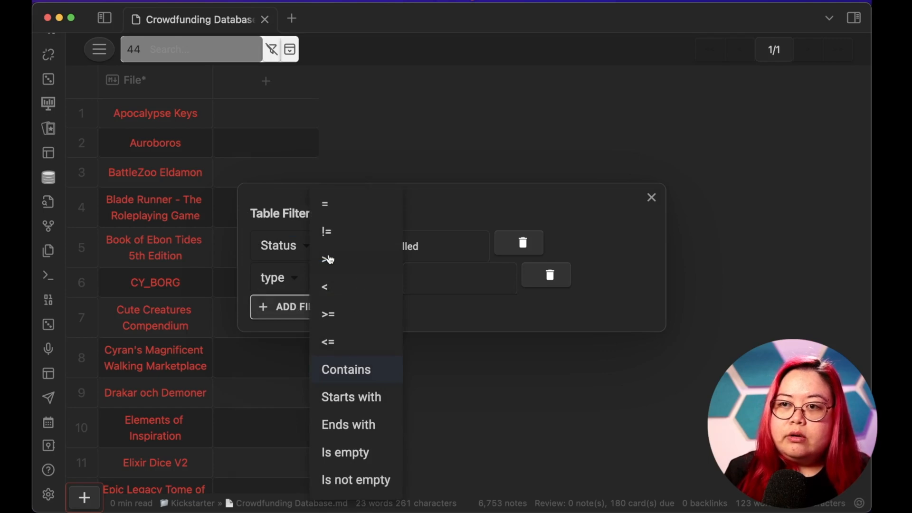
pyautogui.click(344, 204)
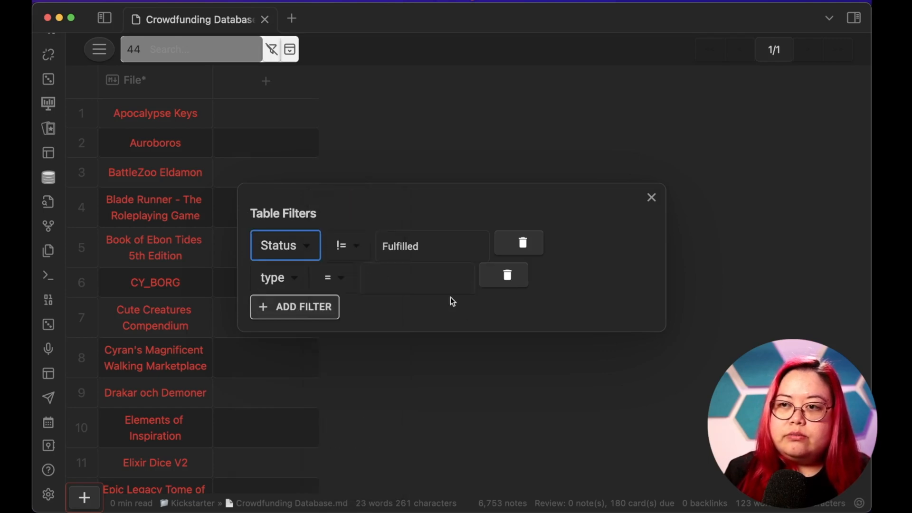
pyautogui.click(450, 295)
pyautogui.write('kickstarter')
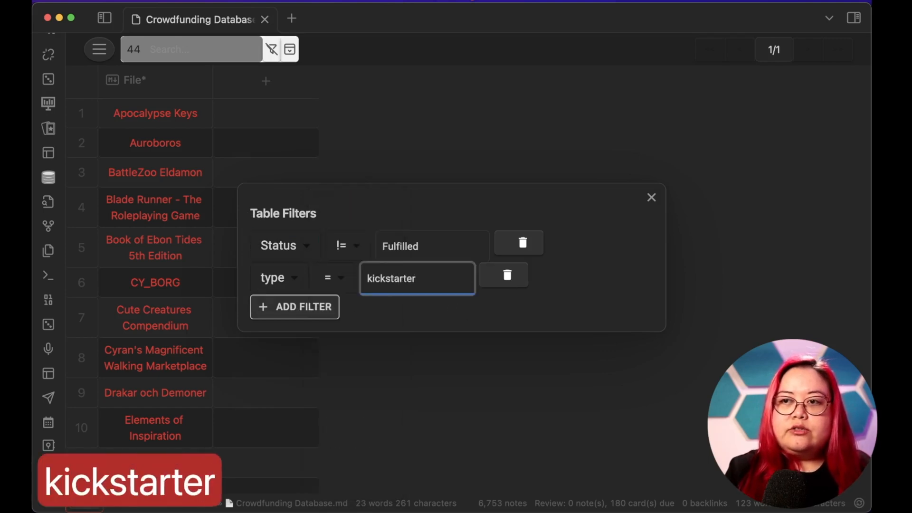
# - Close the filter definitions, turn on filtering for the table, and look through the filtered projects
pyautogui.click(651, 198)
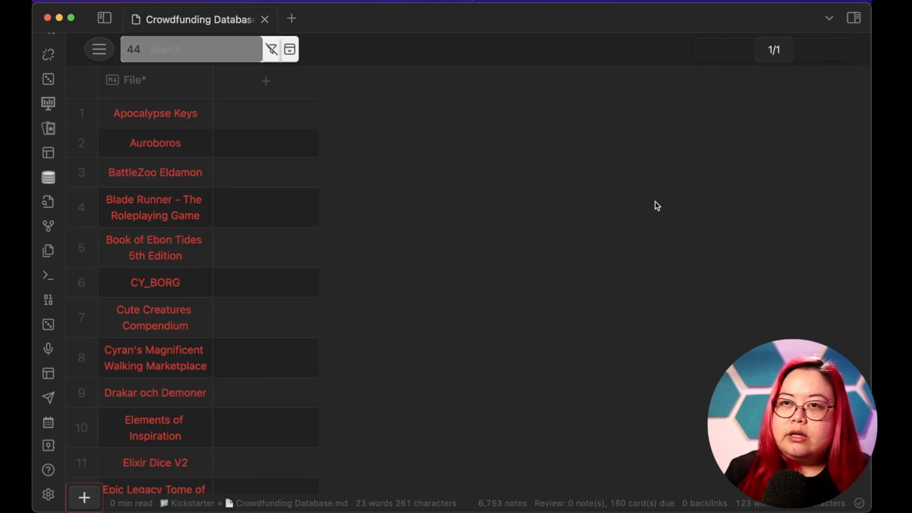
pyautogui.click(269, 49)
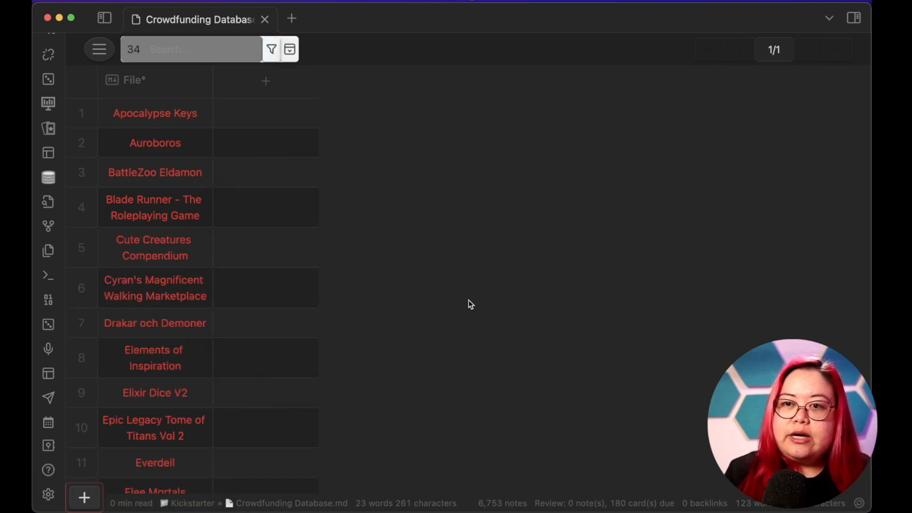
pyautogui.scroll(-15, 470, 302)
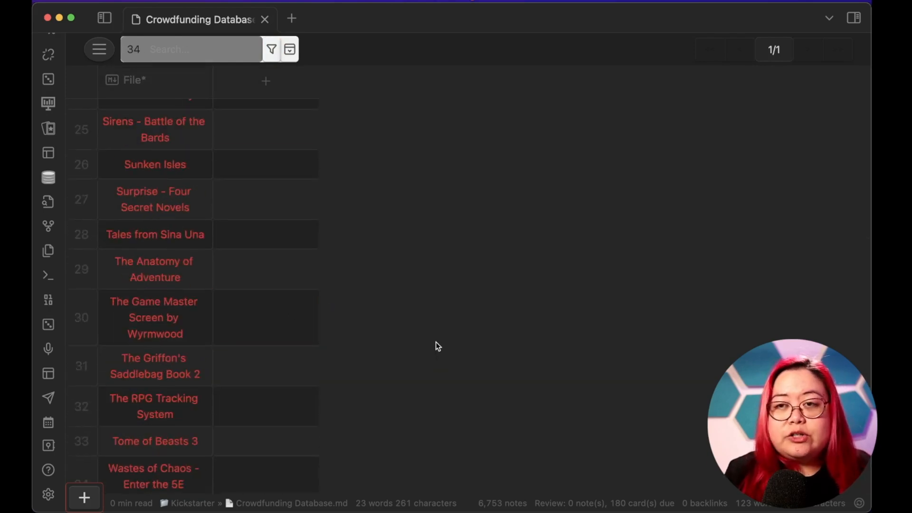
# - Add the existing Status field as a column in the Crowdfunding Database table
pyautogui.scroll(1, 431, 327)
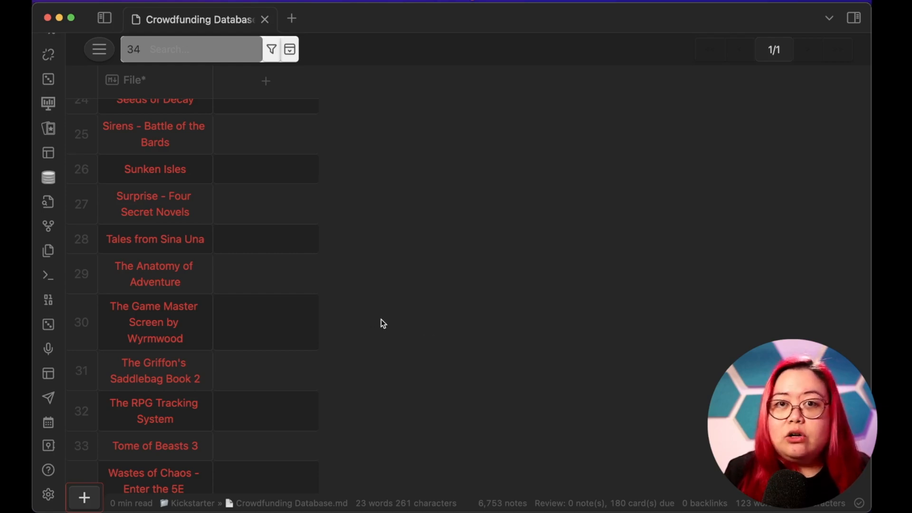
pyautogui.scroll(15, 381, 319)
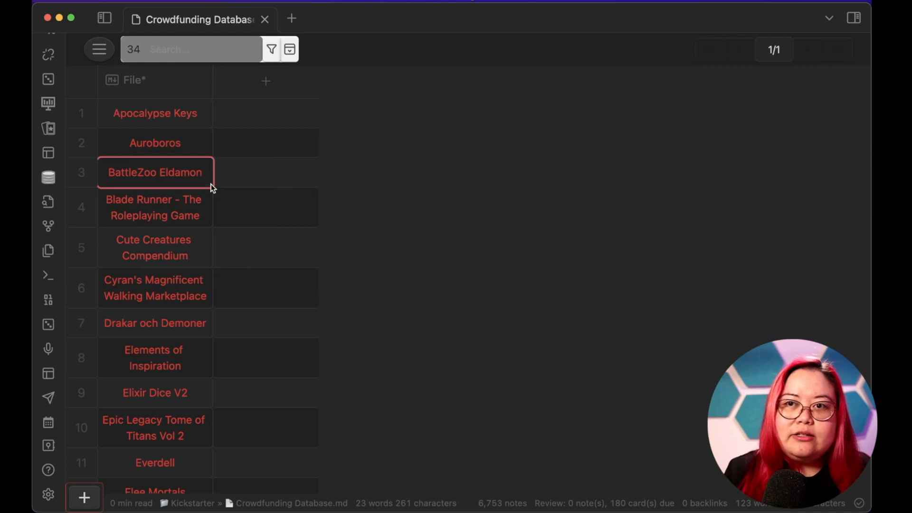
pyautogui.click(266, 83)
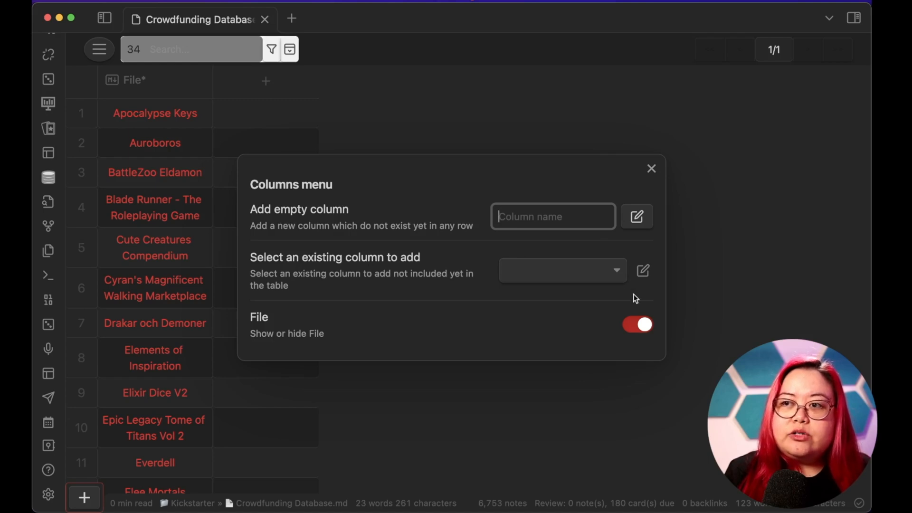
pyautogui.click(565, 271)
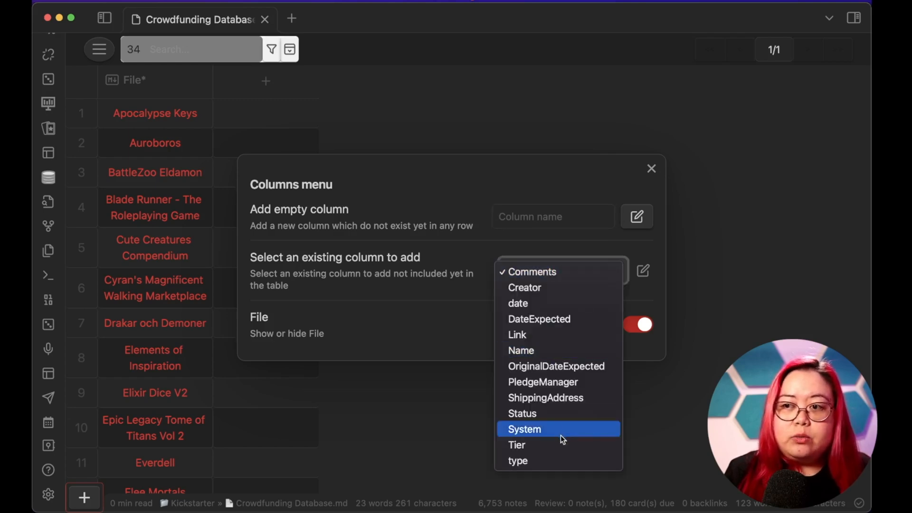
pyautogui.click(570, 412)
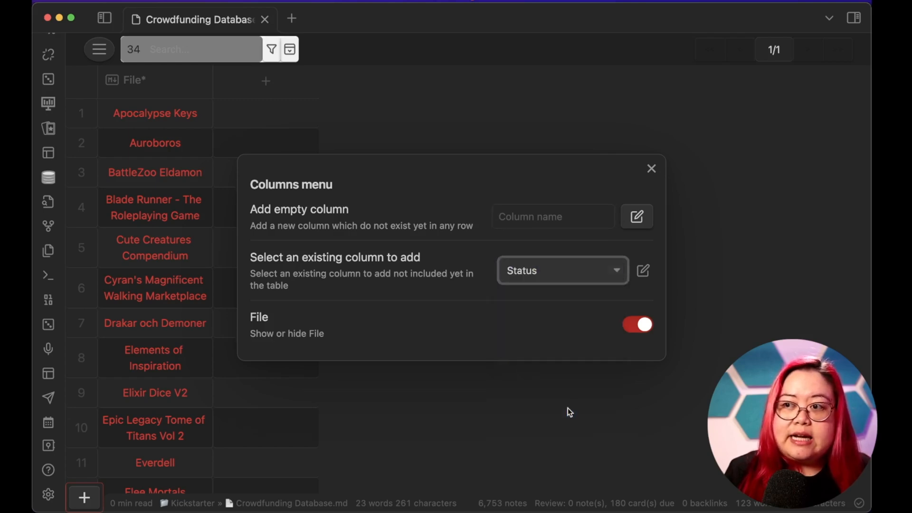
pyautogui.click(644, 272)
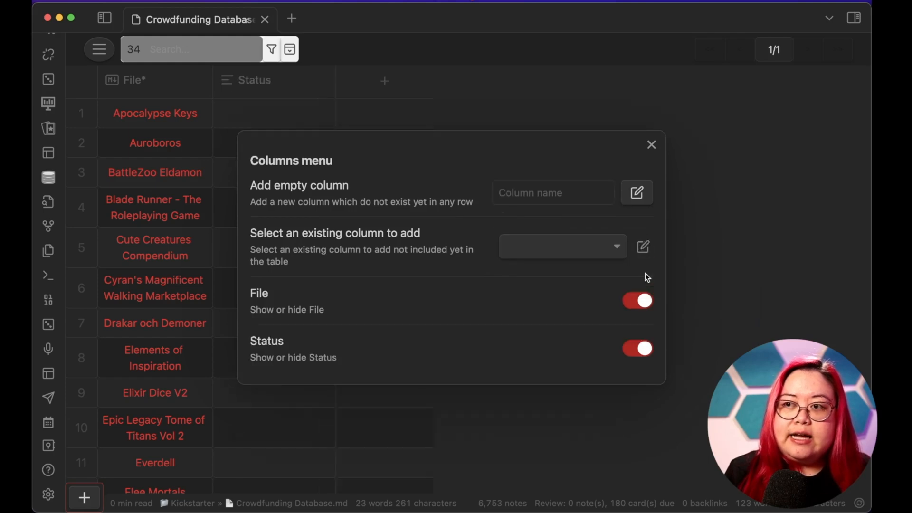
# - Add the existing Link and DateExpected fields as further table columns, and look through the resulting rows
pyautogui.click(586, 248)
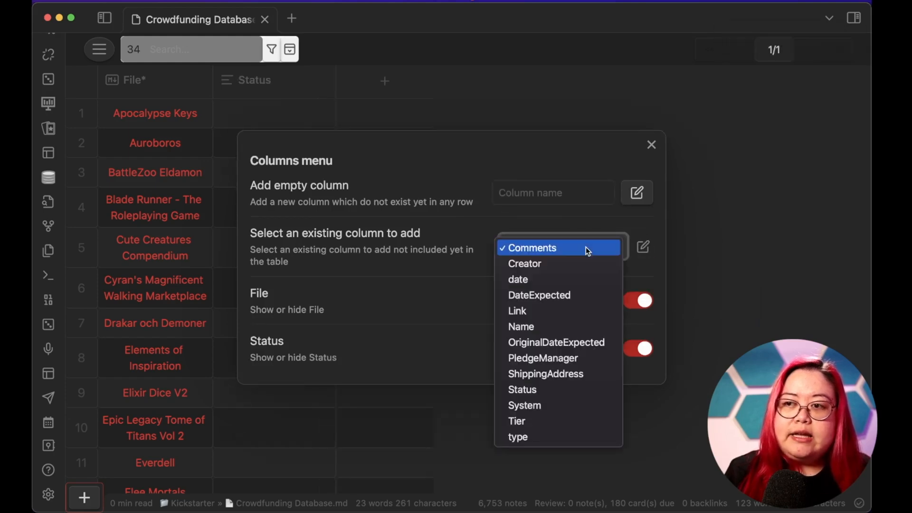
pyautogui.click(572, 315)
pyautogui.click(649, 248)
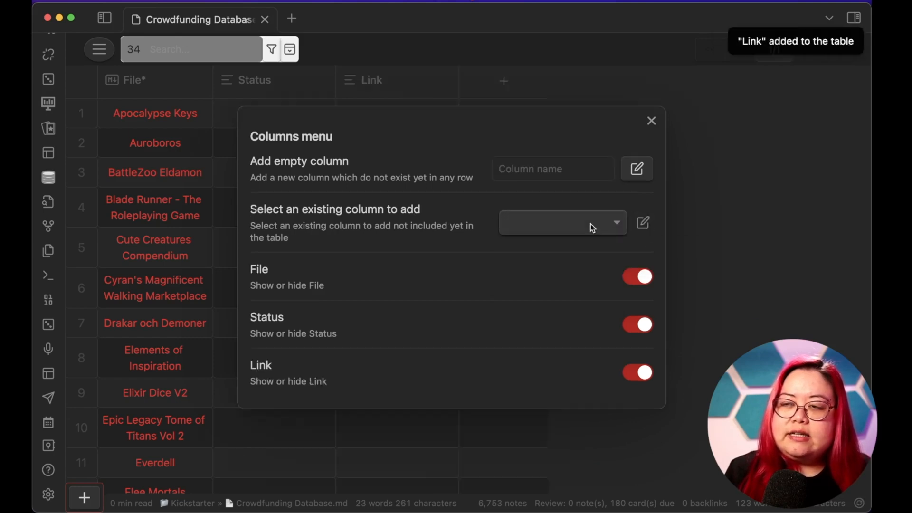
pyautogui.click(591, 223)
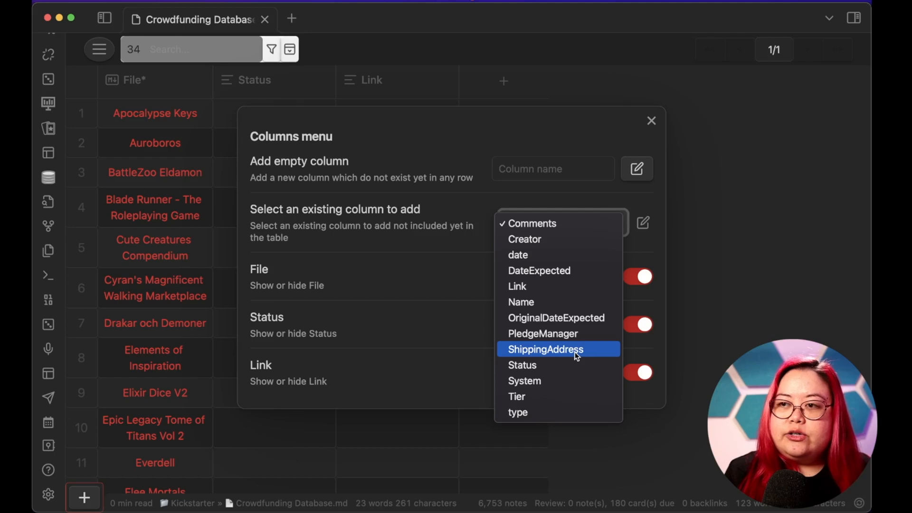
pyautogui.click(577, 272)
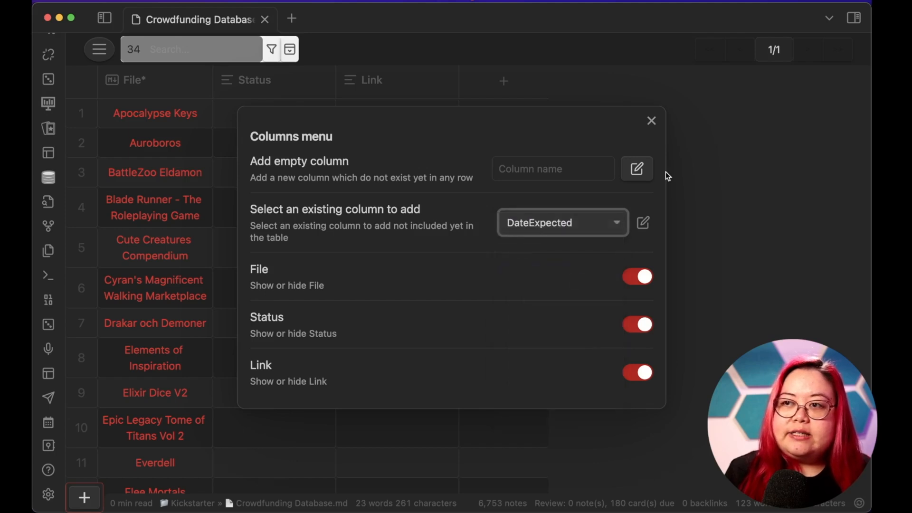
pyautogui.click(642, 223)
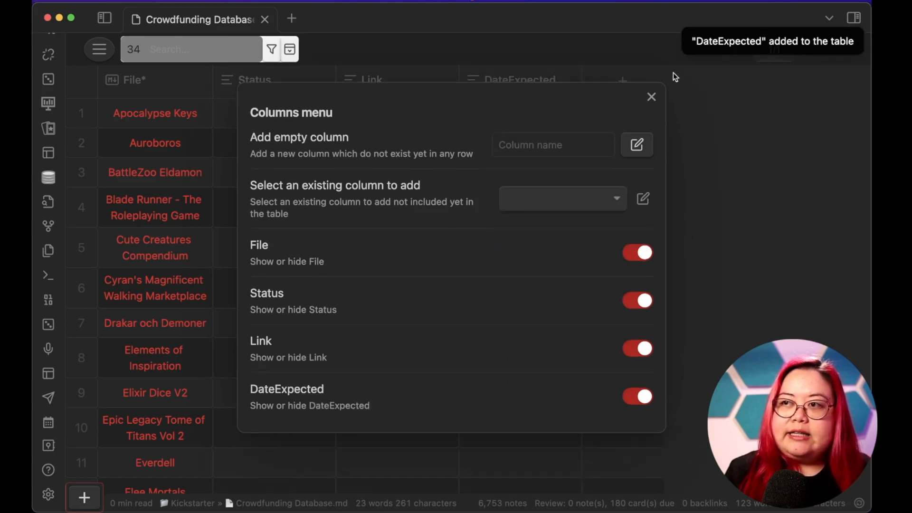
pyautogui.click(651, 97)
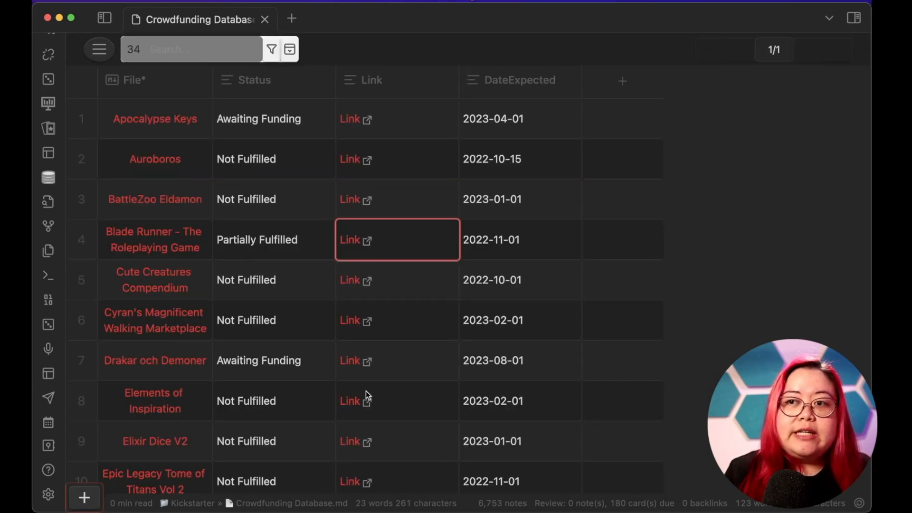
pyautogui.scroll(-1, 631, 303)
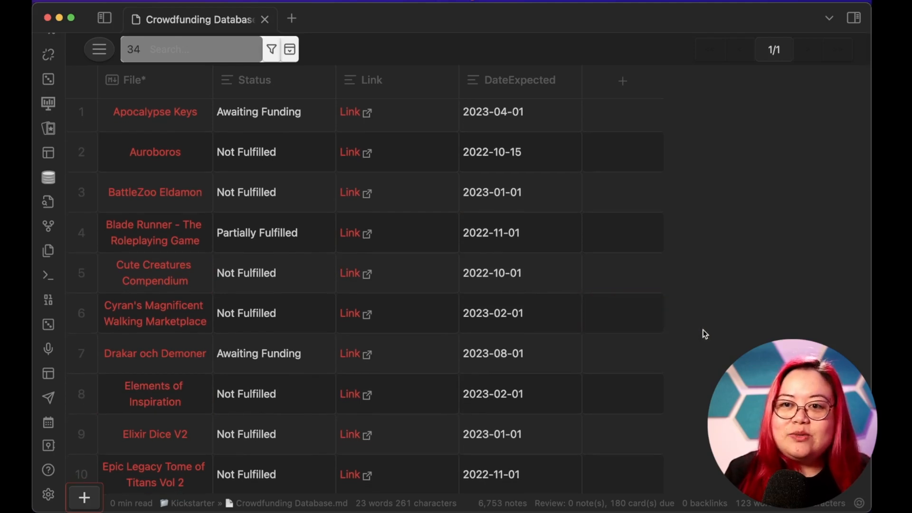
pyautogui.scroll(-15, 705, 331)
pyautogui.scroll(15, 705, 331)
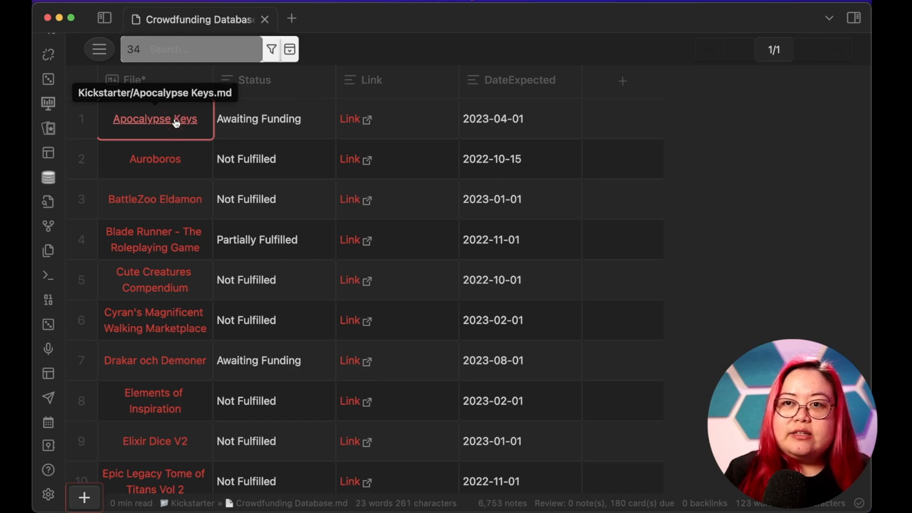
# - Open the Apocalypse Keys note from the table, review its fields, and close the note again
pyautogui.click(176, 122)
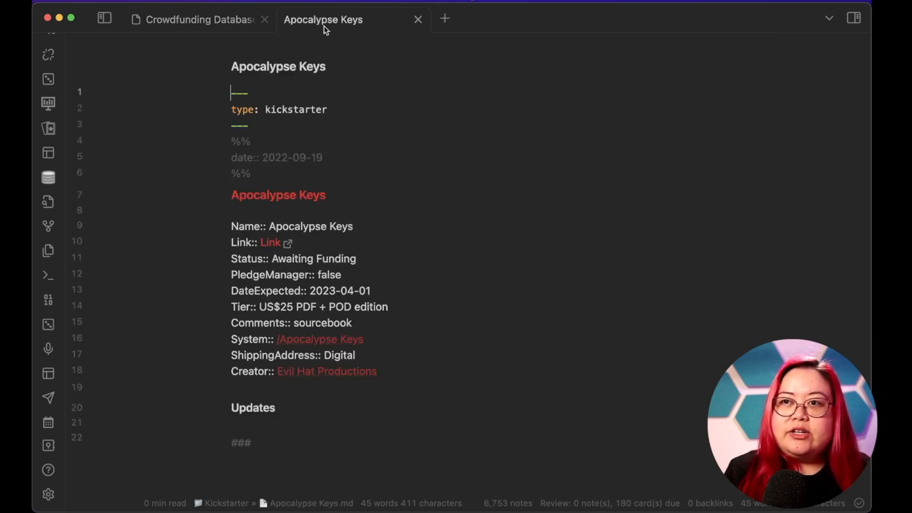
pyautogui.scroll(-5, 509, 247)
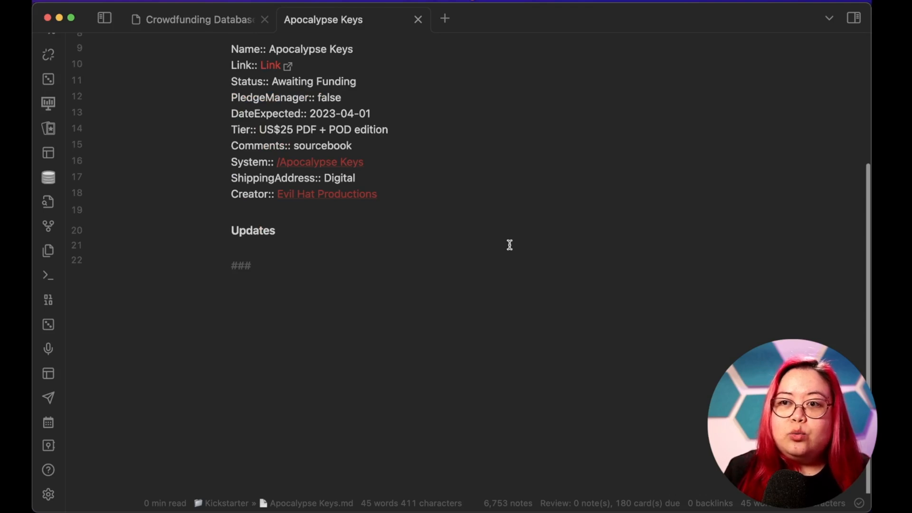
pyautogui.scroll(5, 509, 244)
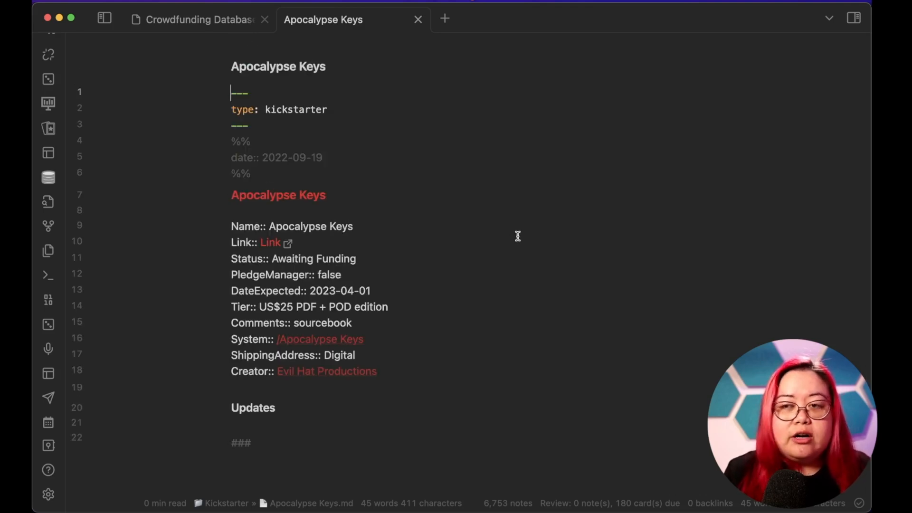
pyautogui.press('super+w')
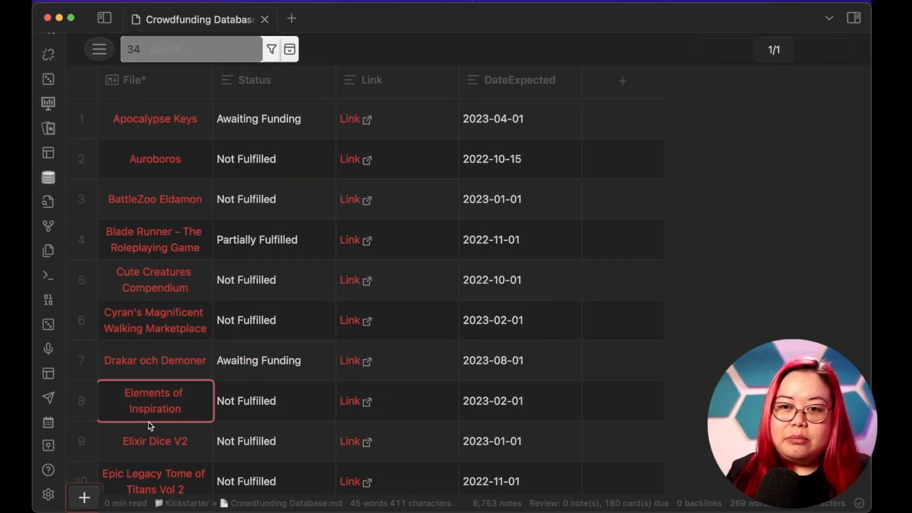
# - Add a new row named "This is a test" to the database table
pyautogui.click(84, 497)
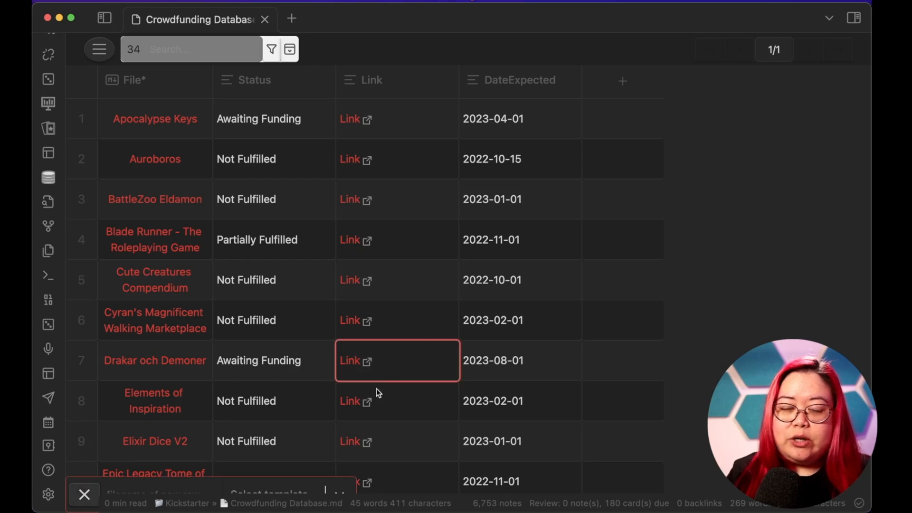
pyautogui.press('super+minus')
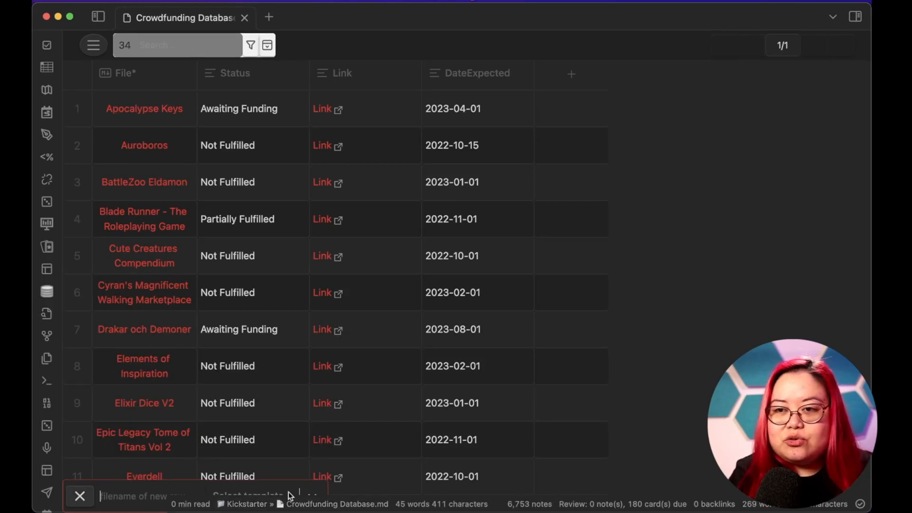
pyautogui.click(319, 489)
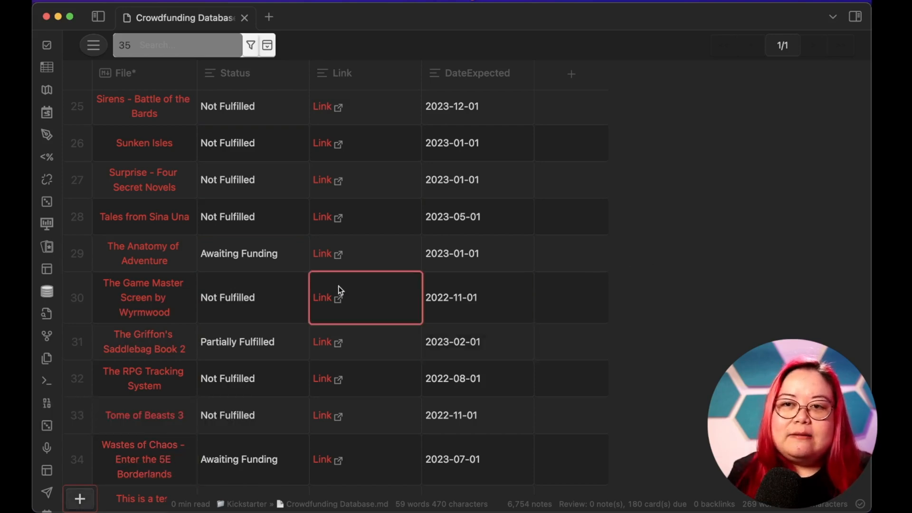
# - Open the "This is a test" note from its table row and delete the file
pyautogui.click(140, 499)
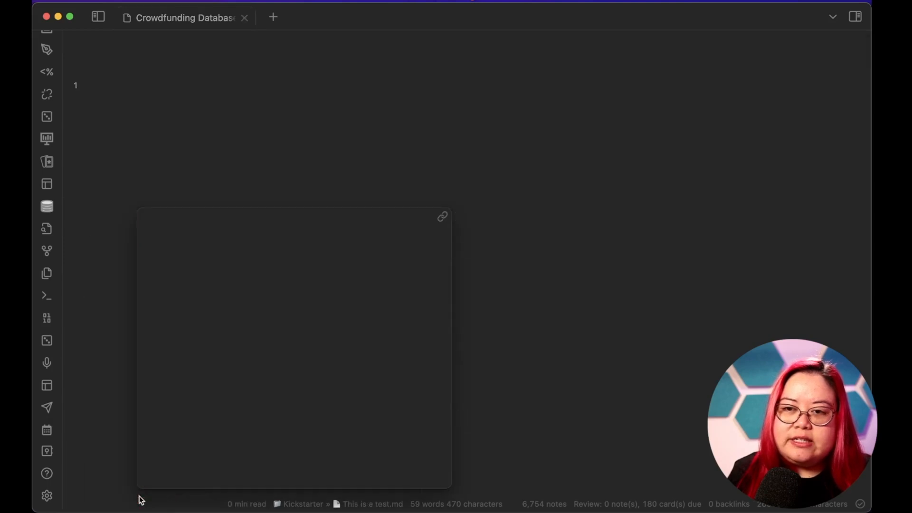
pyautogui.rightClick(341, 16)
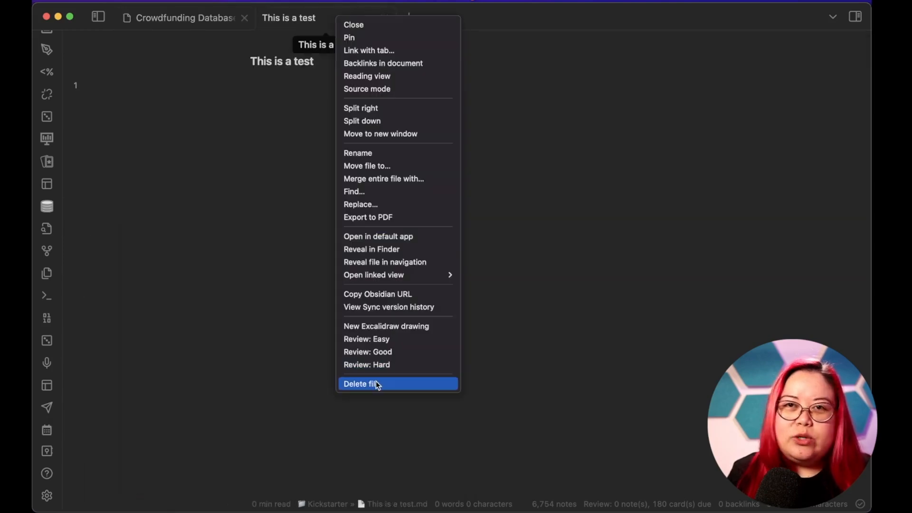
pyautogui.click(376, 383)
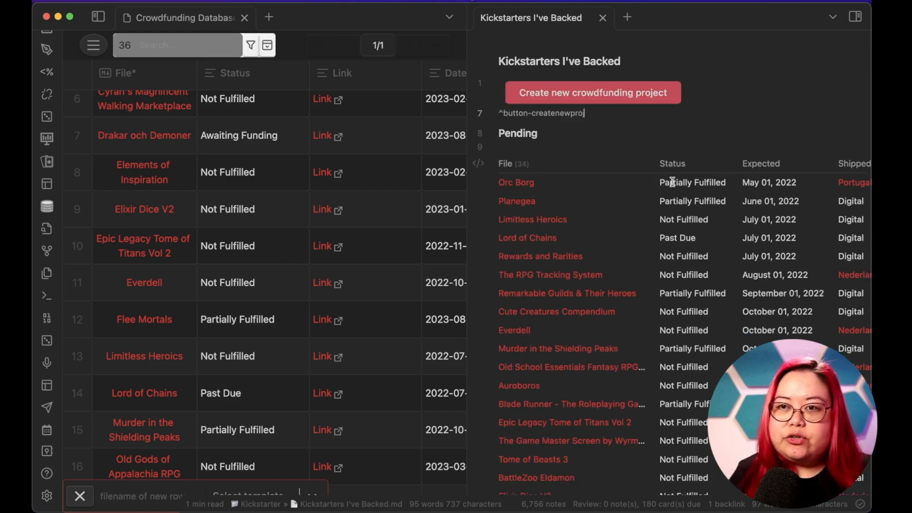
# - Compare the By Status section of Kickstarters I've Backed and its dataviewjs code with the database table
pyautogui.scroll(-10, 671, 176)
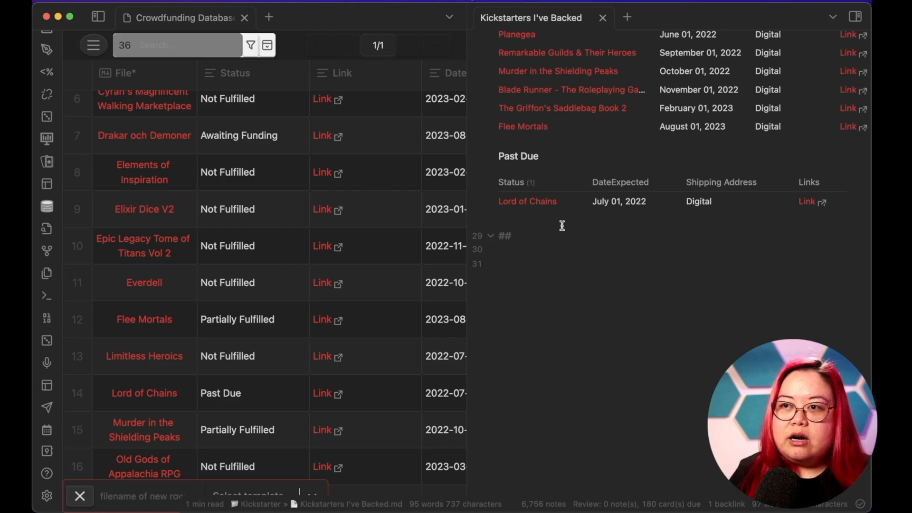
pyautogui.click(562, 223)
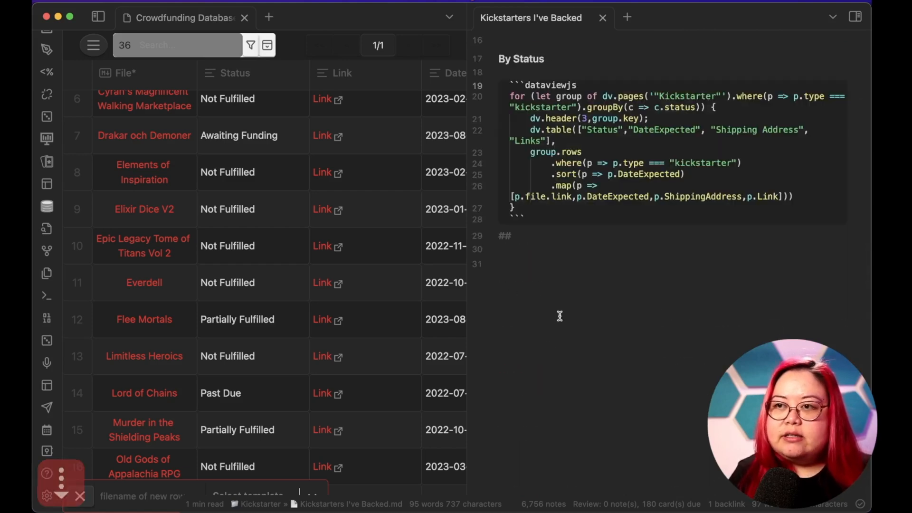
pyautogui.click(536, 329)
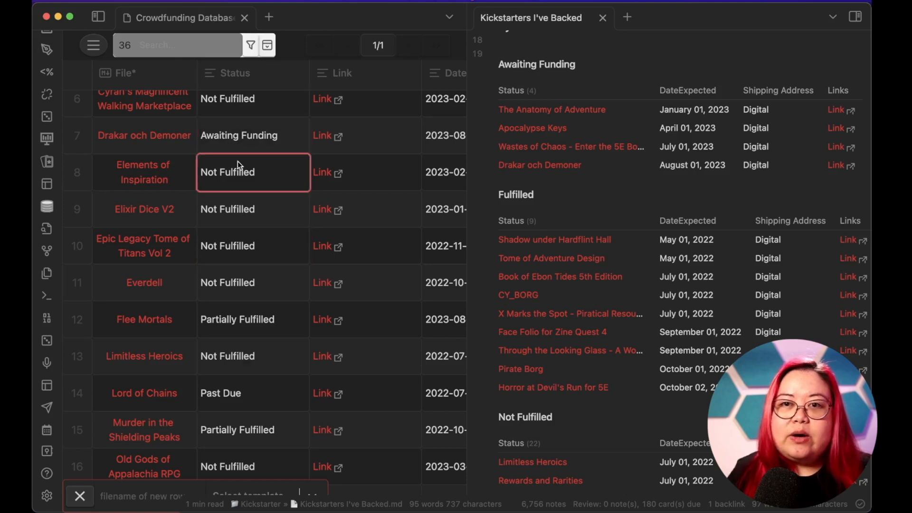
pyautogui.scroll(5, 263, 246)
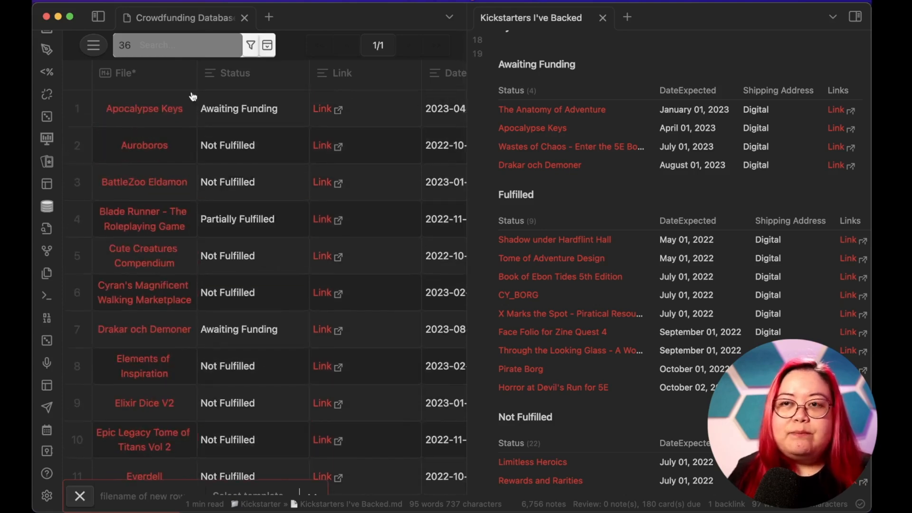
# - Embed the Crowdfunding Database note at the end of Kickstarters I've Backed with ![[Crowdfunding Database]], and look through the rendered table
pyautogui.scroll(-15, 725, 277)
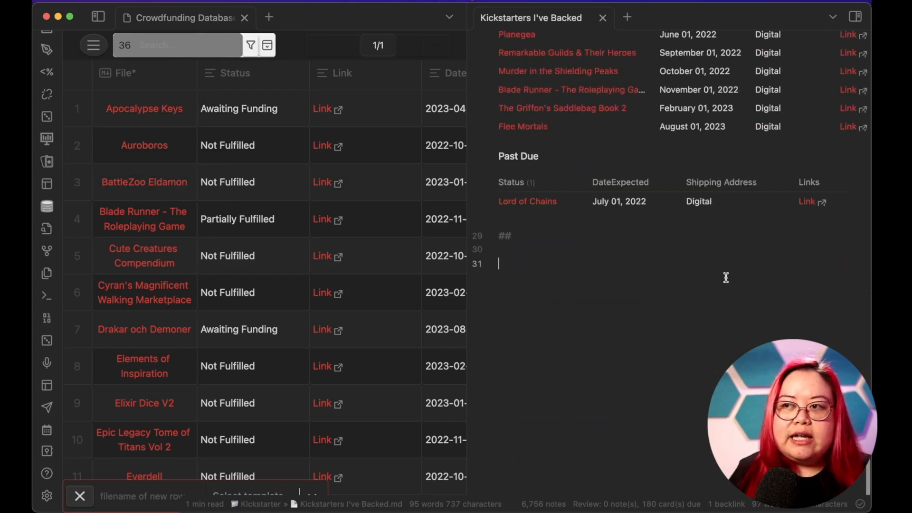
pyautogui.write('![[')
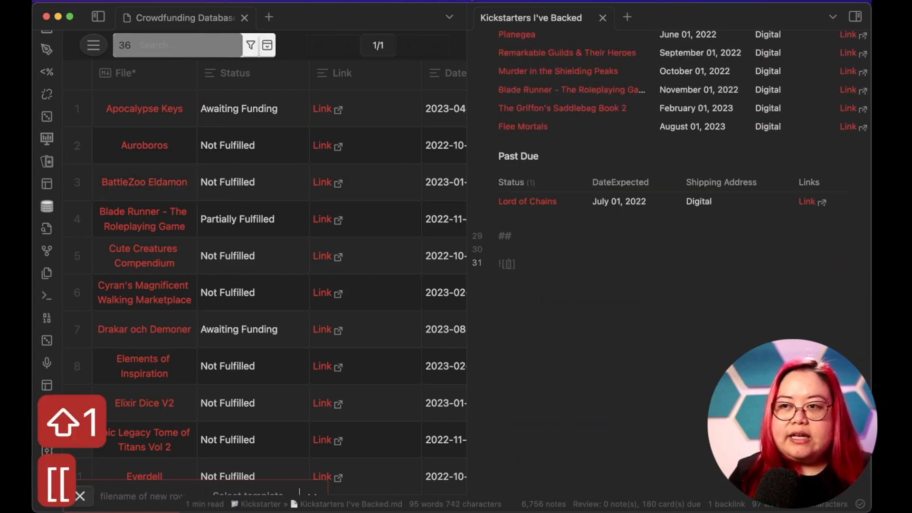
pyautogui.scroll(-3, 687, 151)
pyautogui.scroll(4, 686, 152)
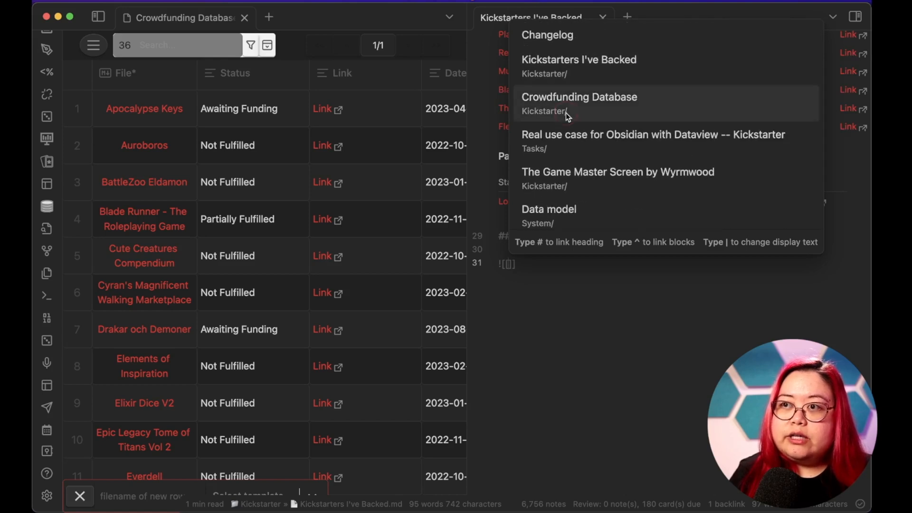
pyautogui.click(565, 114)
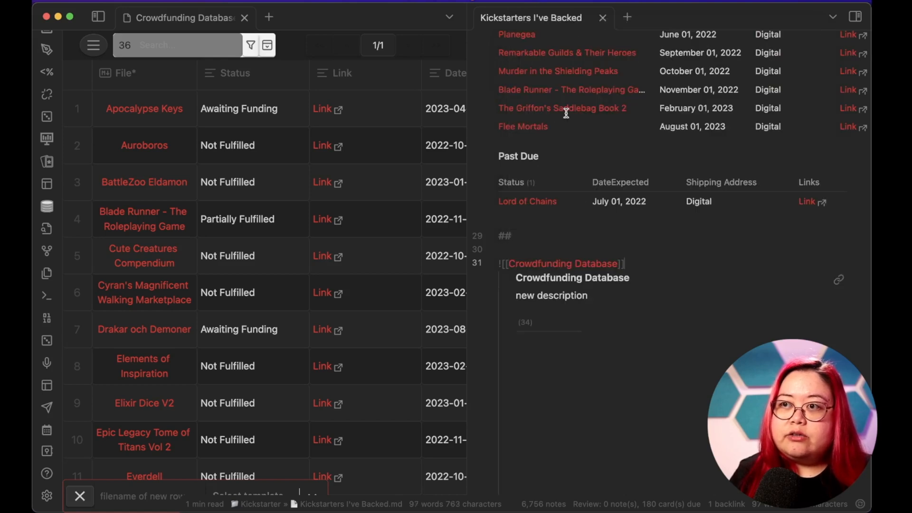
pyautogui.click(571, 249)
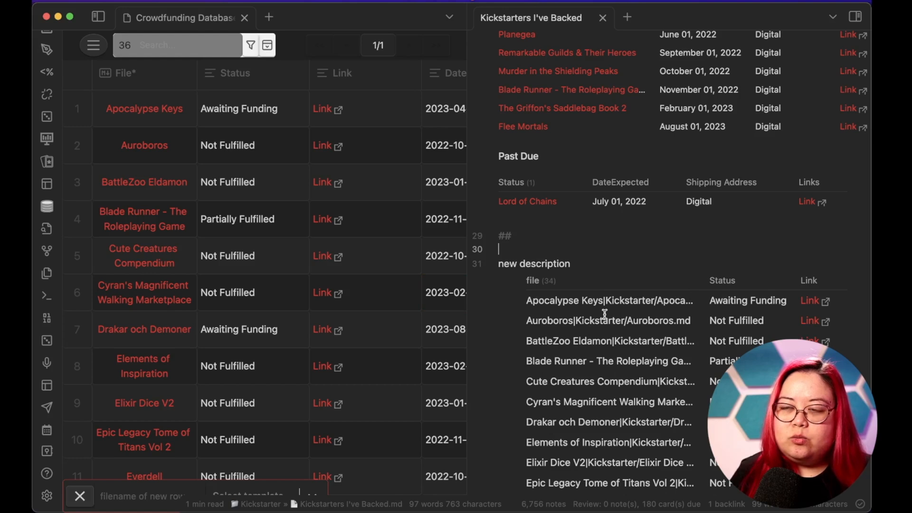
pyautogui.scroll(-5, 570, 356)
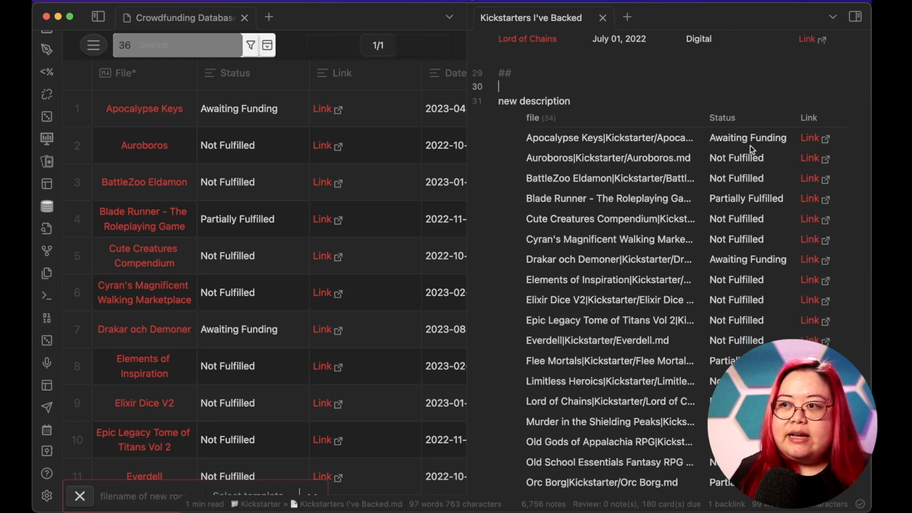
pyautogui.scroll(-10, 750, 145)
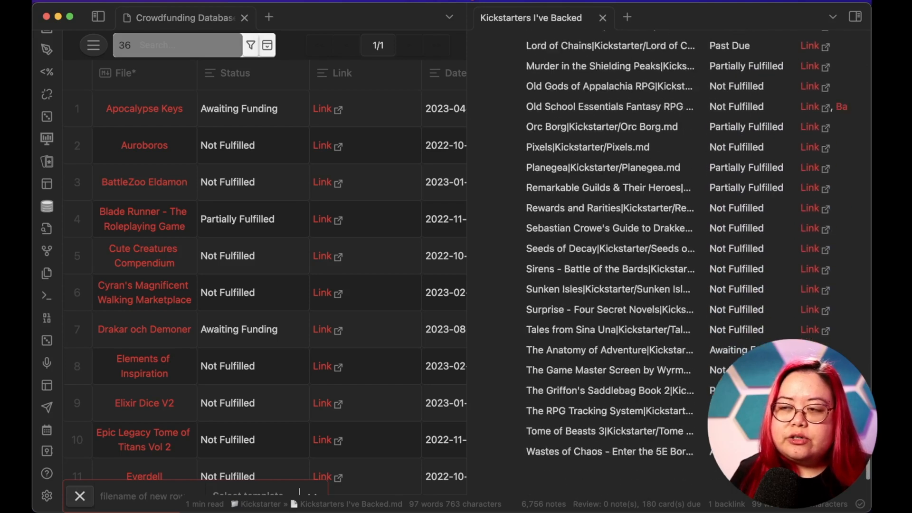
# - Review the embedded table's rows in Kickstarters I've Backed and reveal the source of the Crowdfunding Database embed above it
pyautogui.scroll(-2, 661, 328)
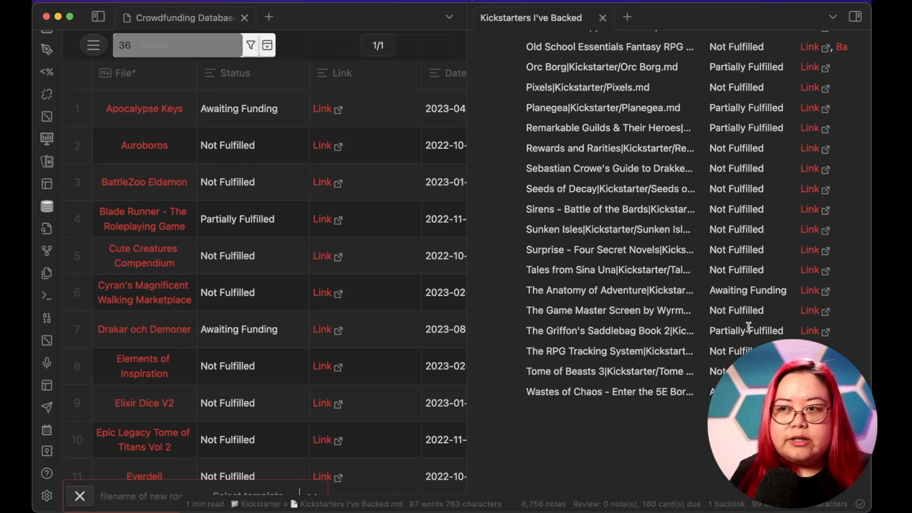
pyautogui.scroll(5, 748, 327)
pyautogui.scroll(4, 751, 324)
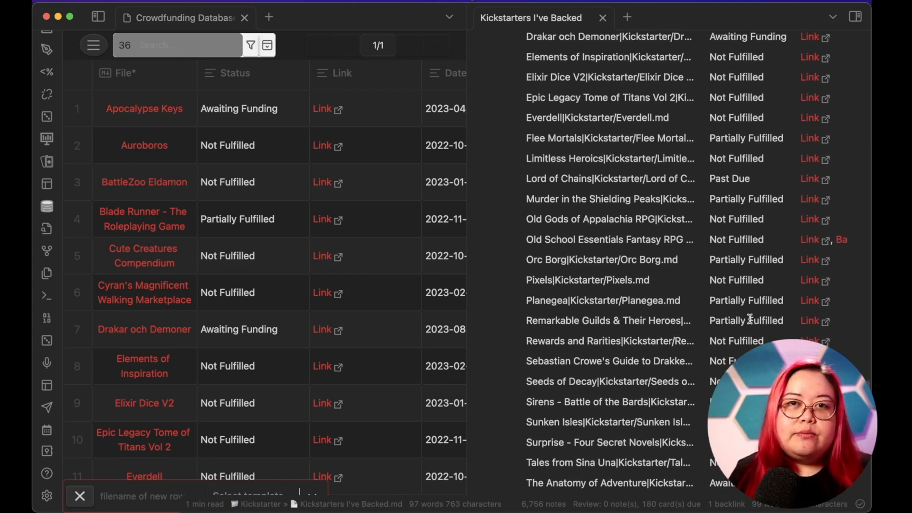
pyautogui.scroll(1, 757, 307)
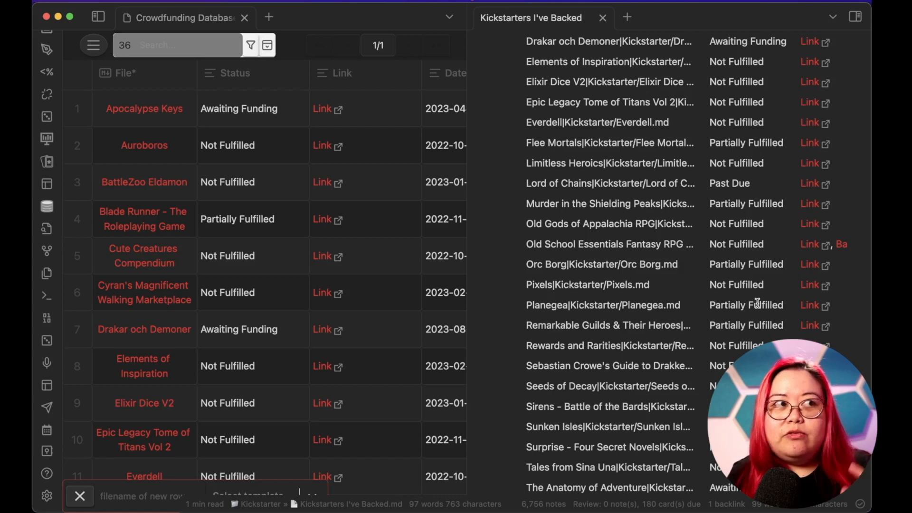
pyautogui.scroll(1, 758, 303)
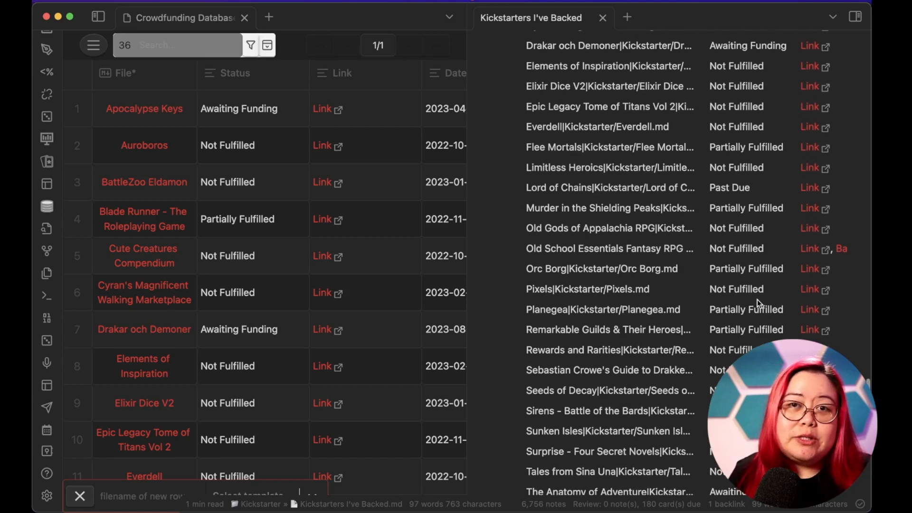
pyautogui.scroll(10, 757, 299)
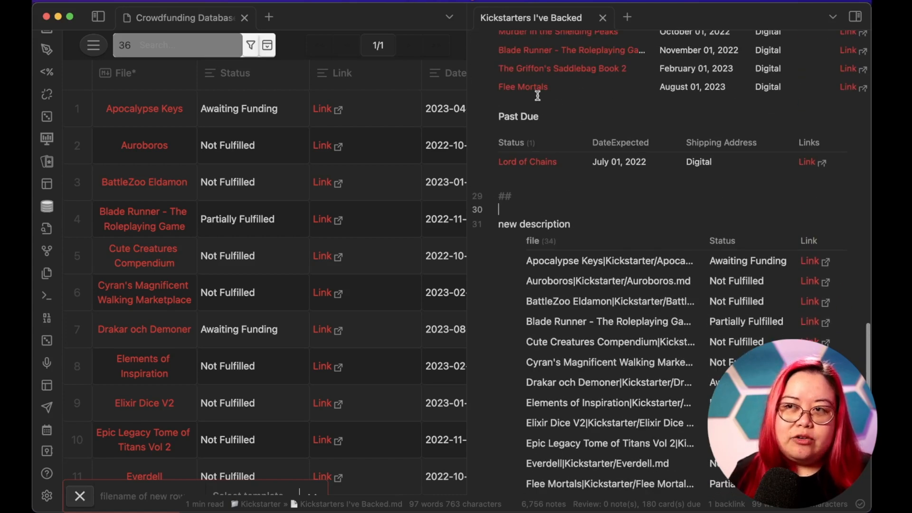
pyautogui.press('Down')
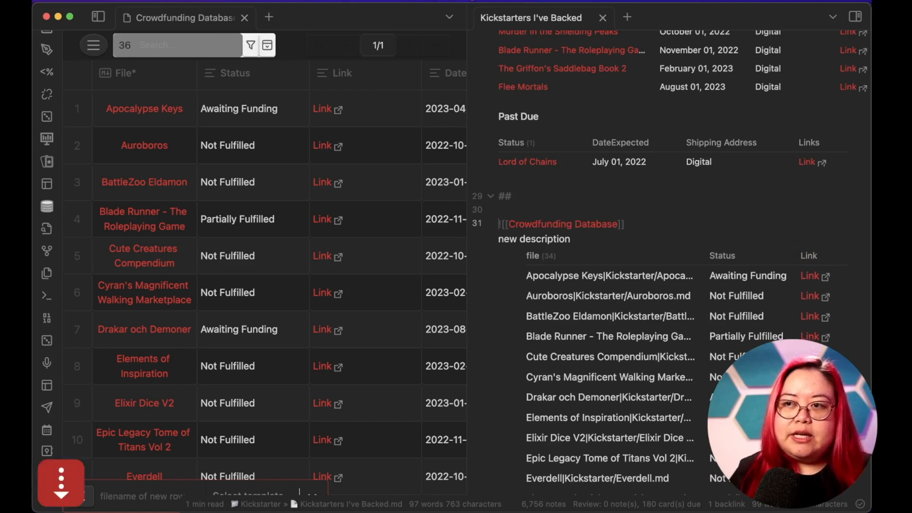